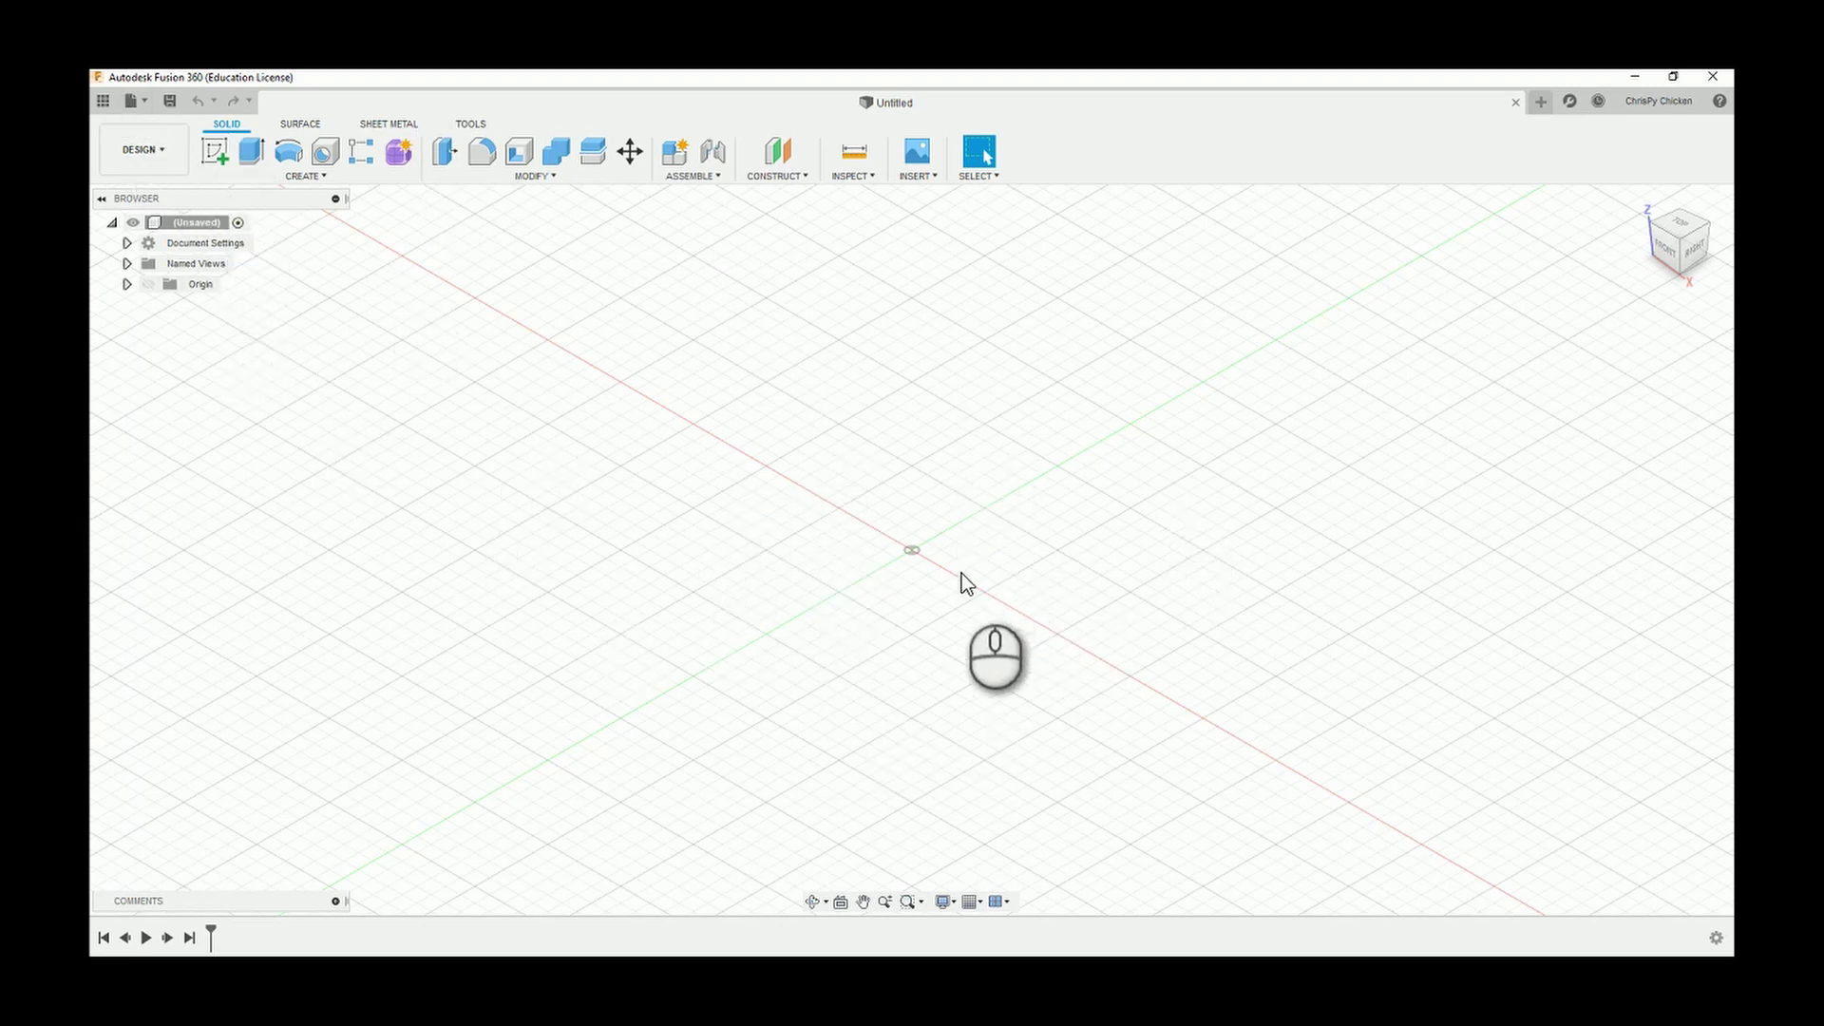
{"action": "scroll", "coordinate": [940, 570], "scroll_direction": "up", "scroll_amount": 2}
{"action": "scroll", "coordinate": [867, 513], "scroll_direction": "up", "scroll_amount": 4}
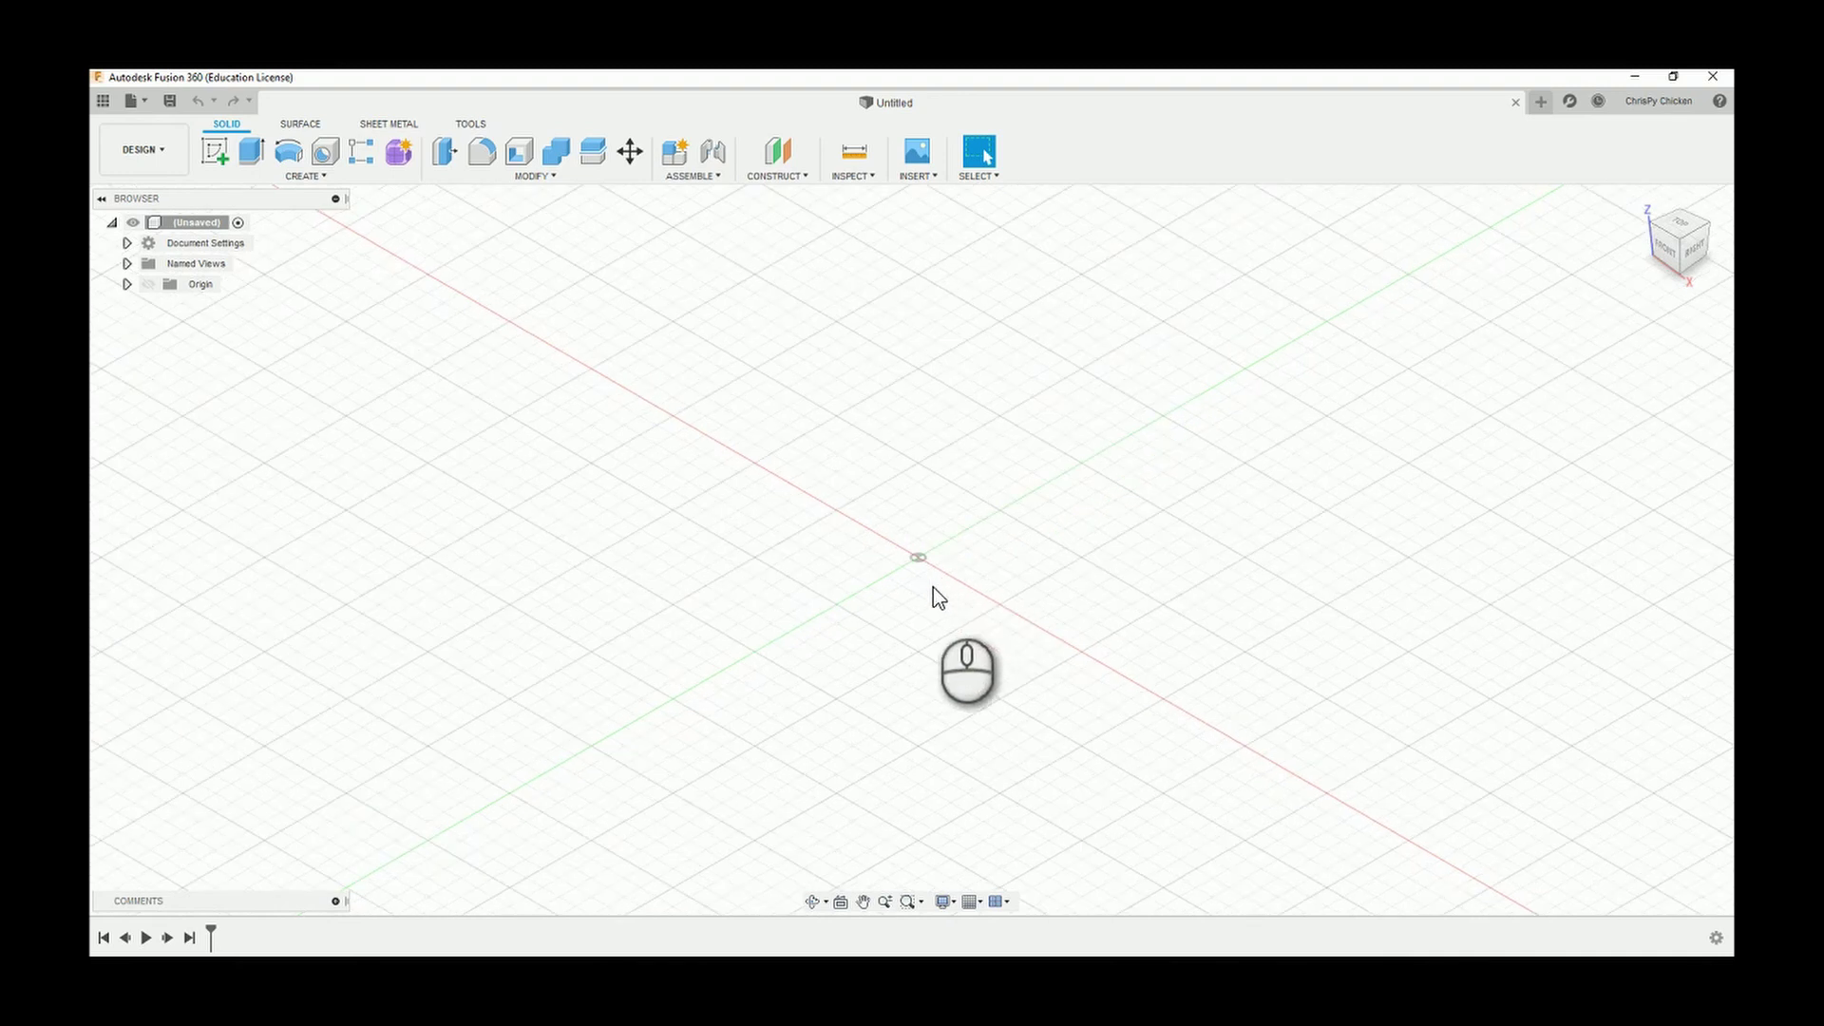
{"action": "scroll", "coordinate": [928, 570], "scroll_direction": "up", "scroll_amount": 2}
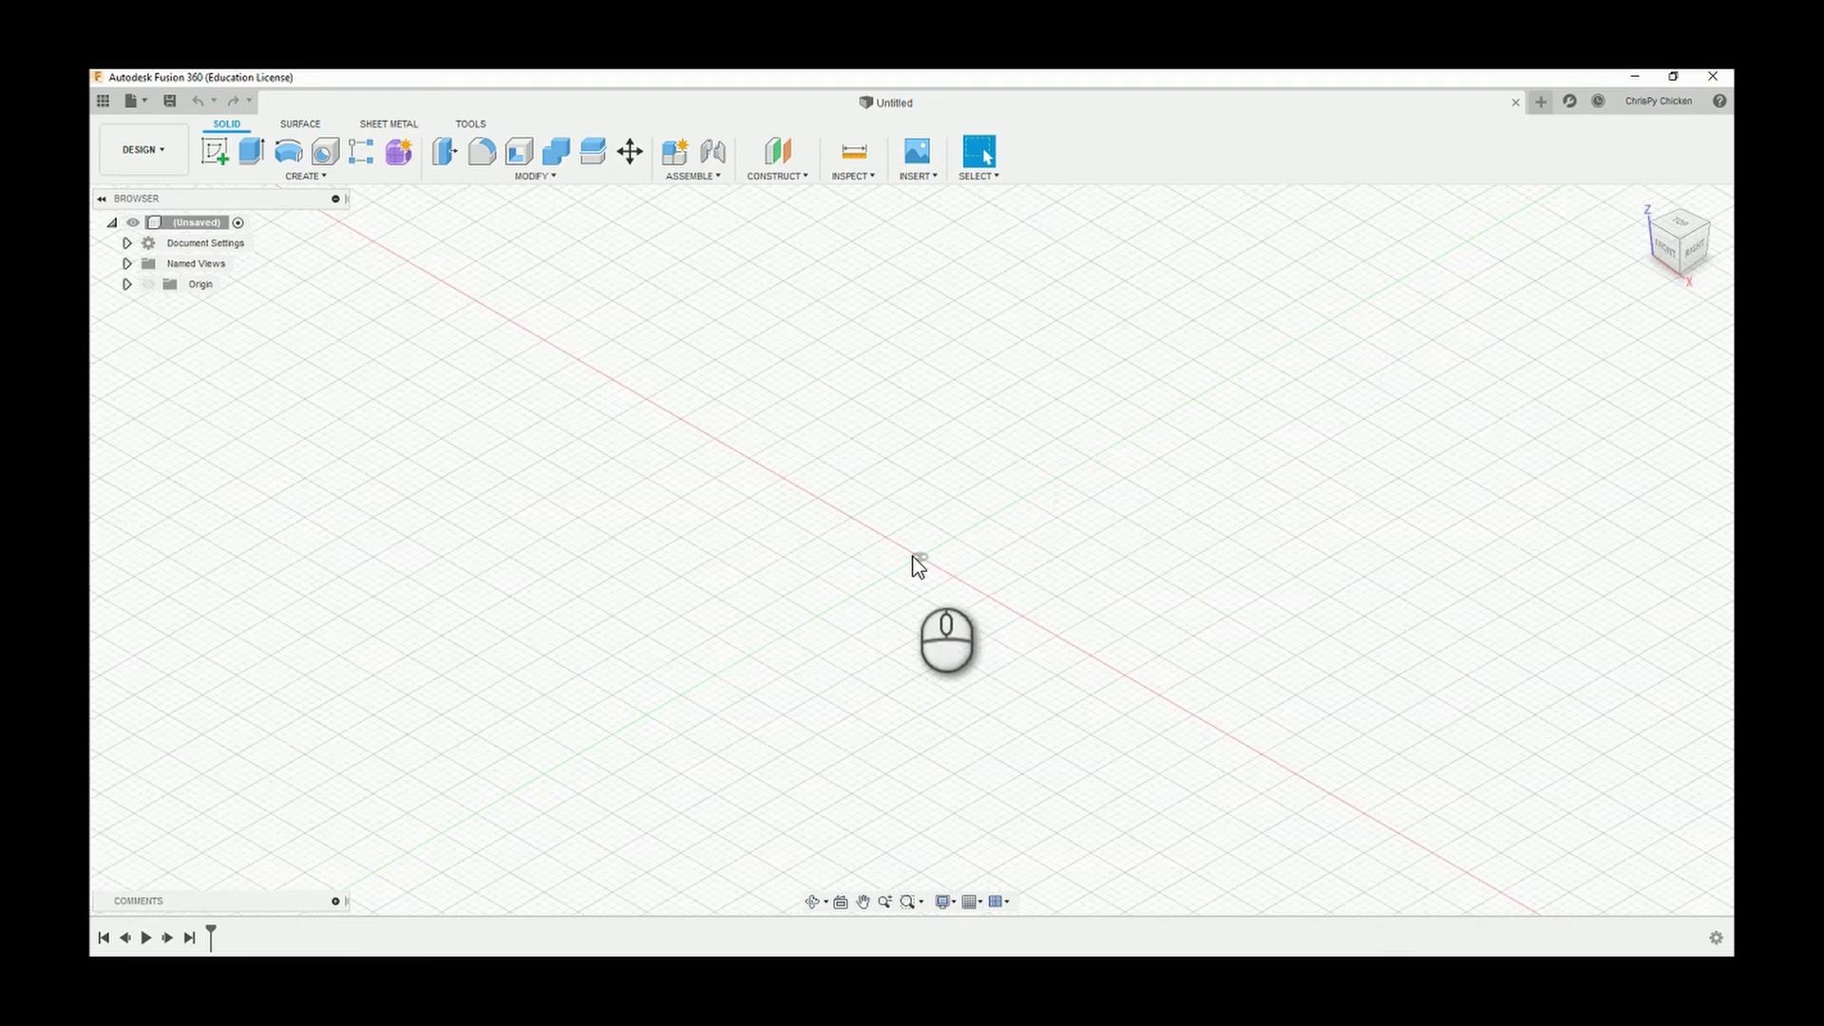
{"action": "scroll", "coordinate": [928, 568], "scroll_direction": "up", "scroll_amount": 3}
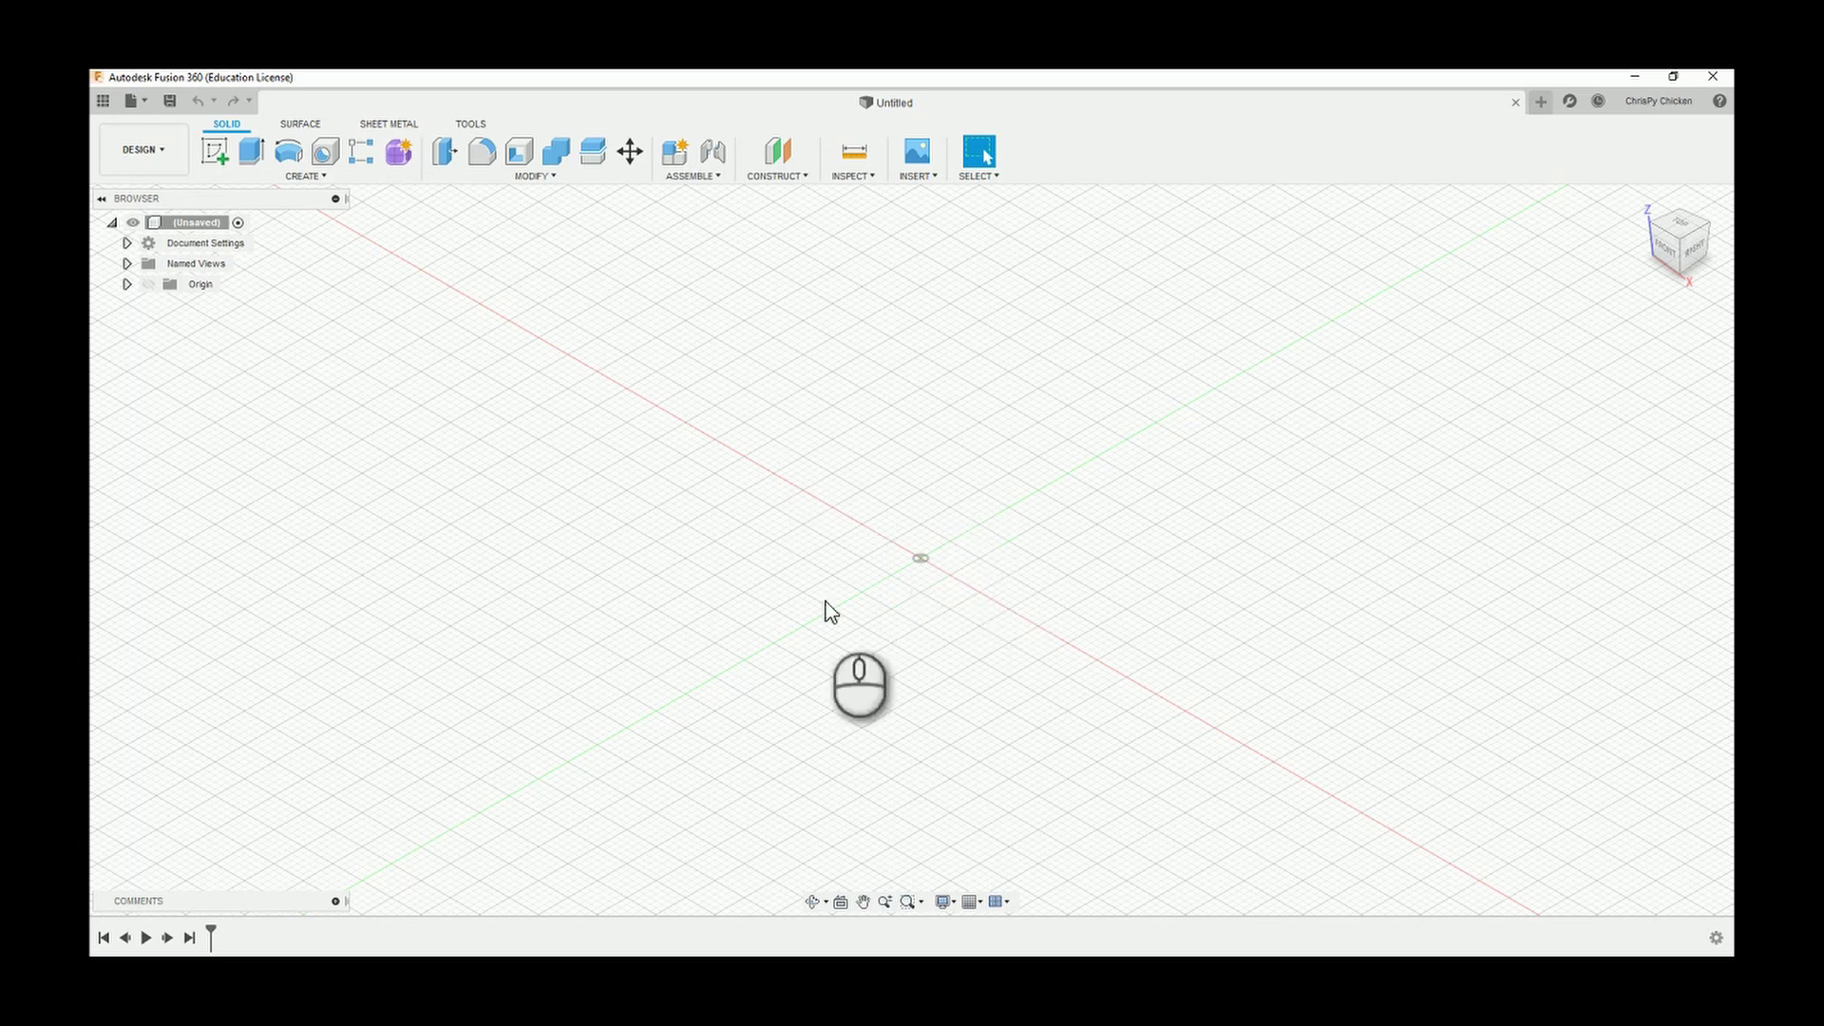
{"action": "left_click", "coordinate": [250, 157]}
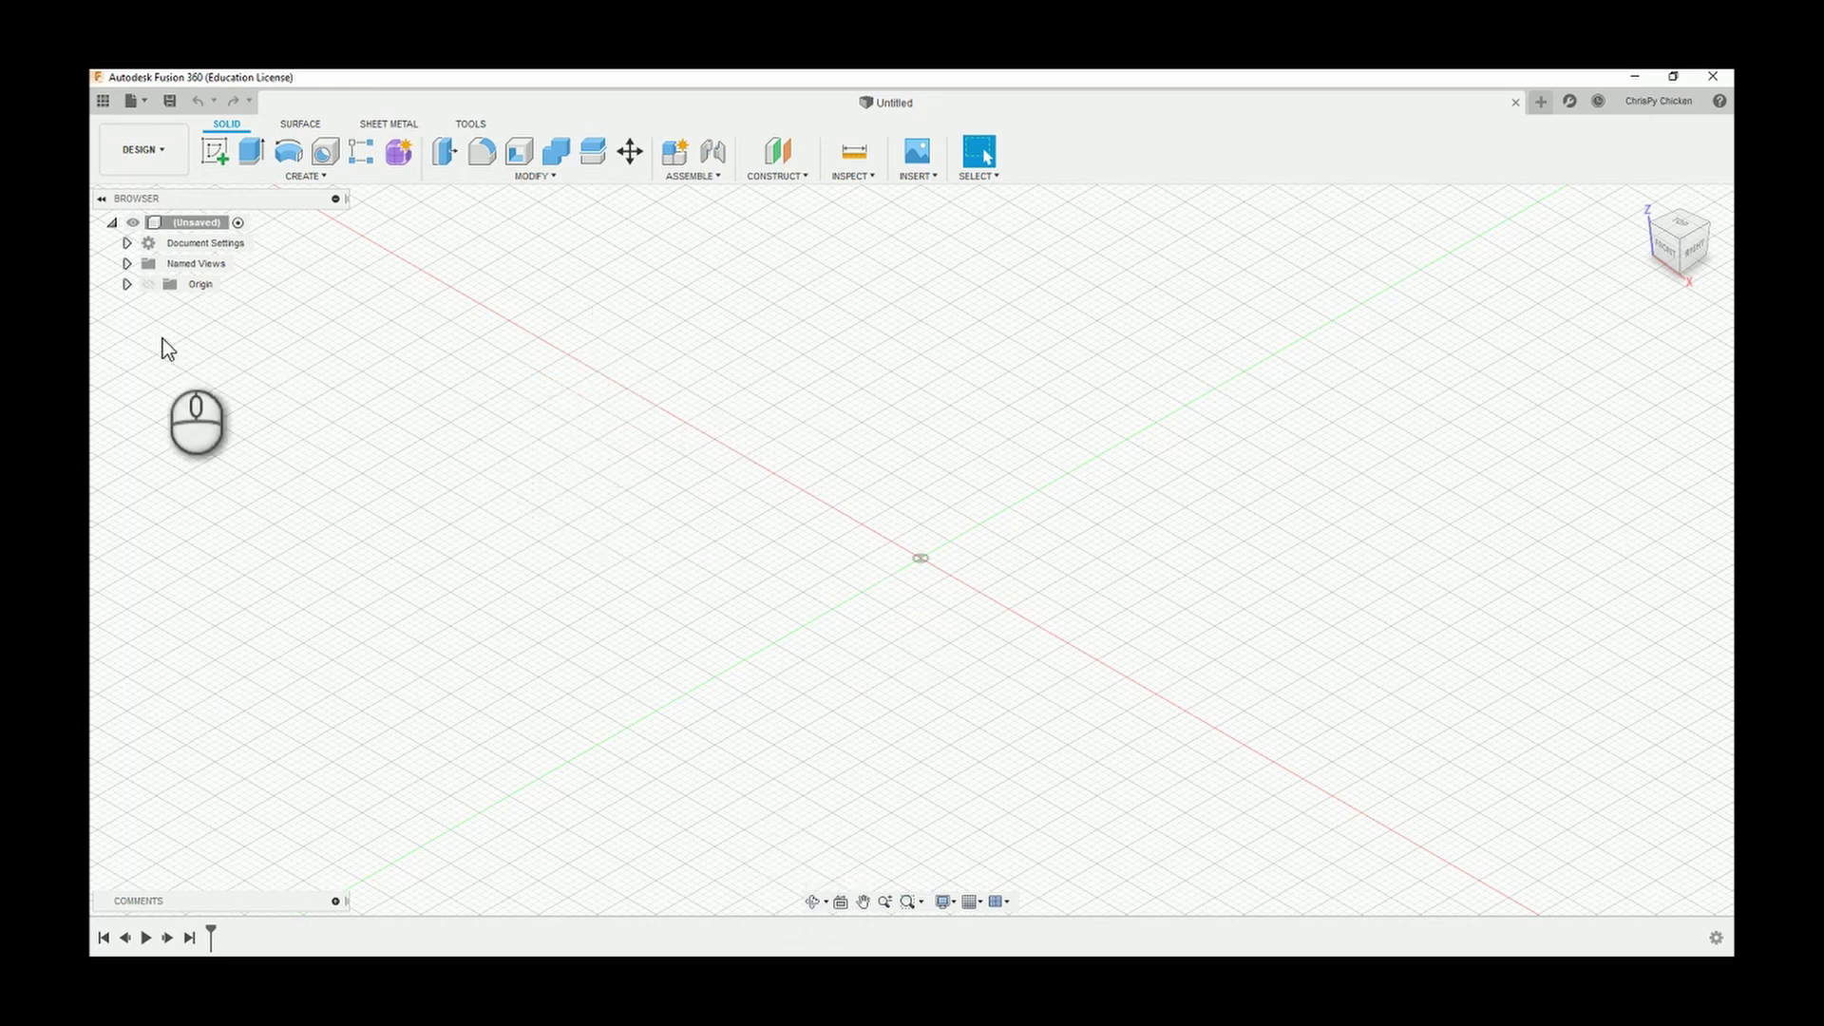
- Start a sketch on the XY origin plane and draw a circle about 35 mm in diameter centred on the origin
{"action": "left_click", "coordinate": [127, 284]}
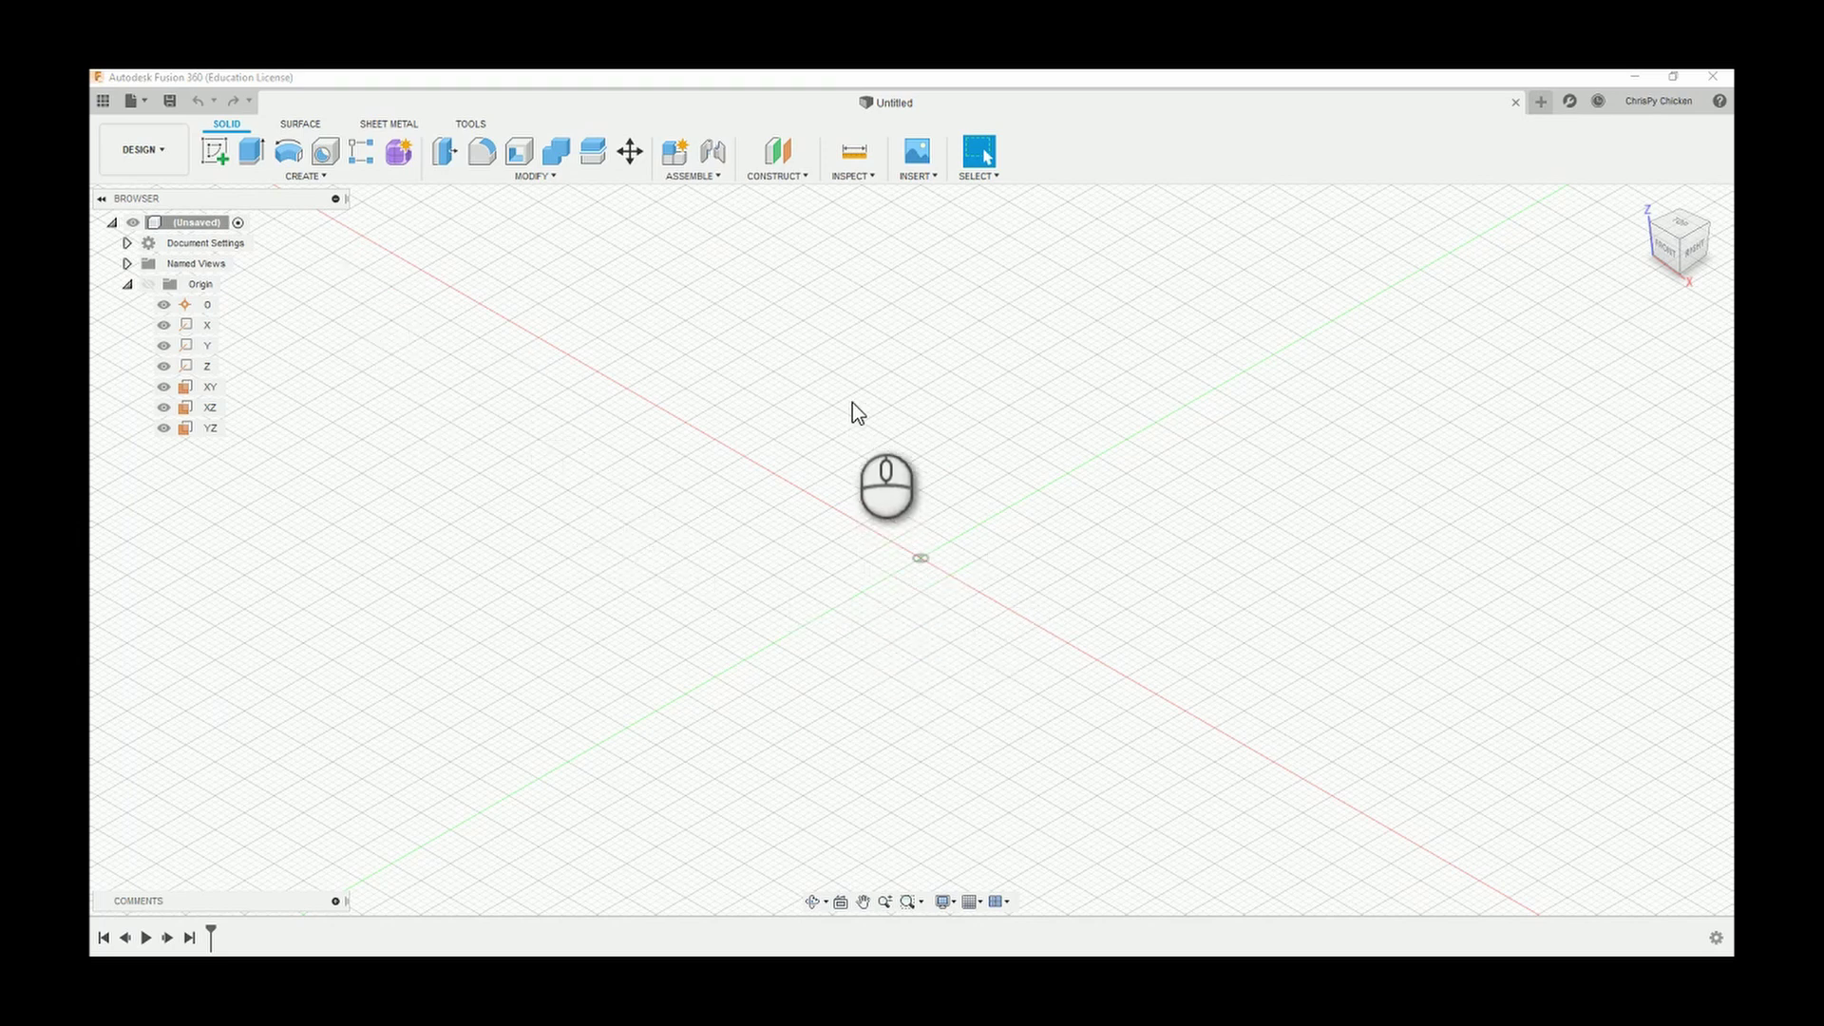
{"action": "right_click", "coordinate": [211, 395]}
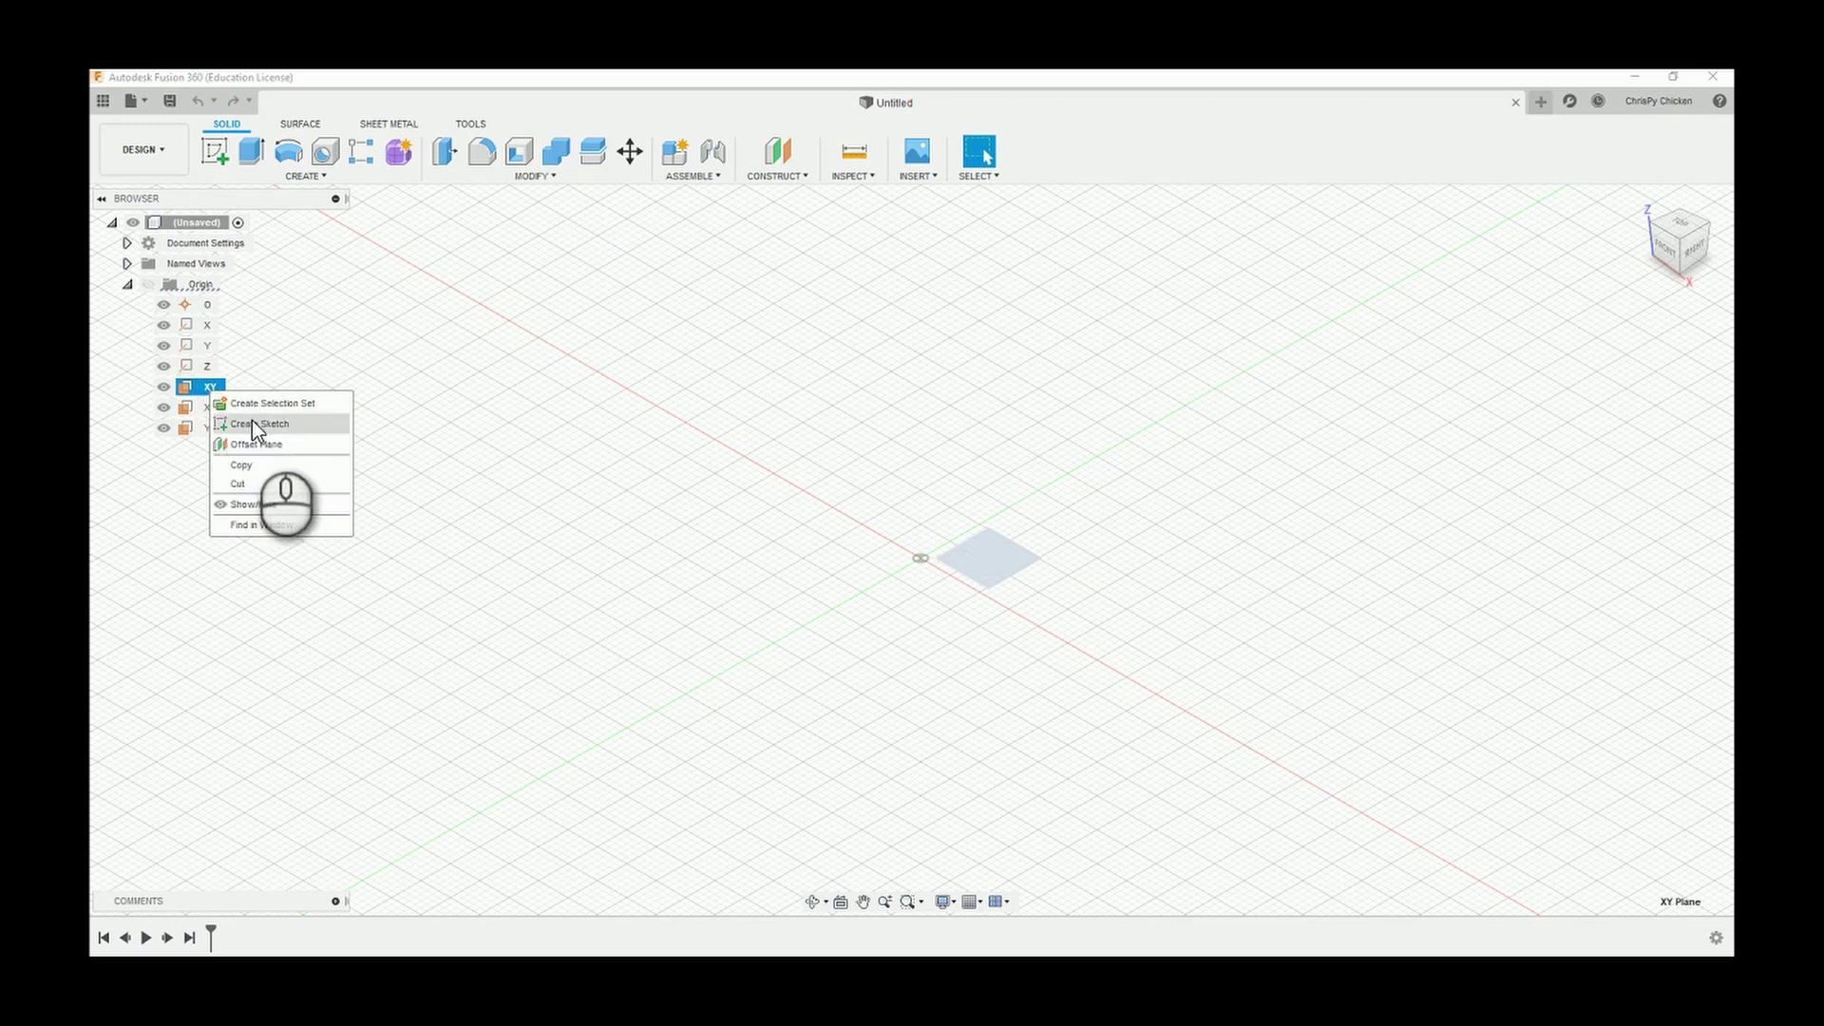
{"action": "left_click", "coordinate": [257, 425]}
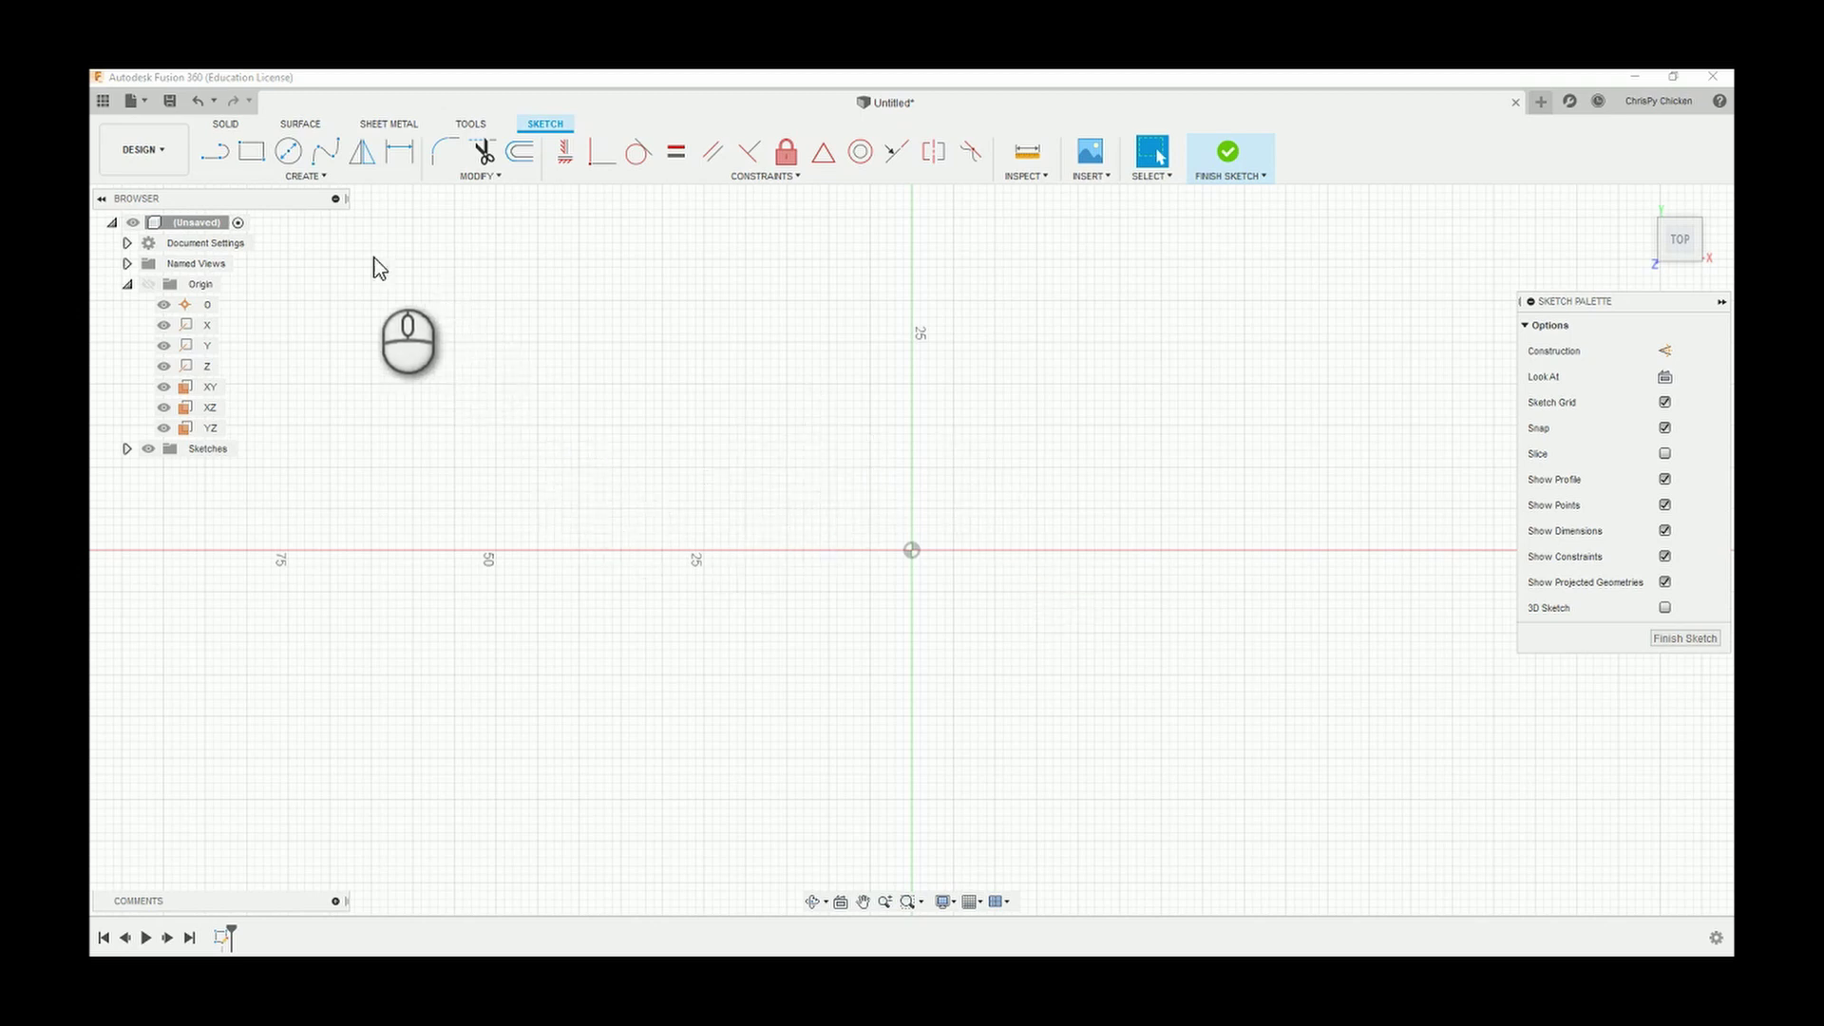
{"action": "left_click", "coordinate": [289, 154]}
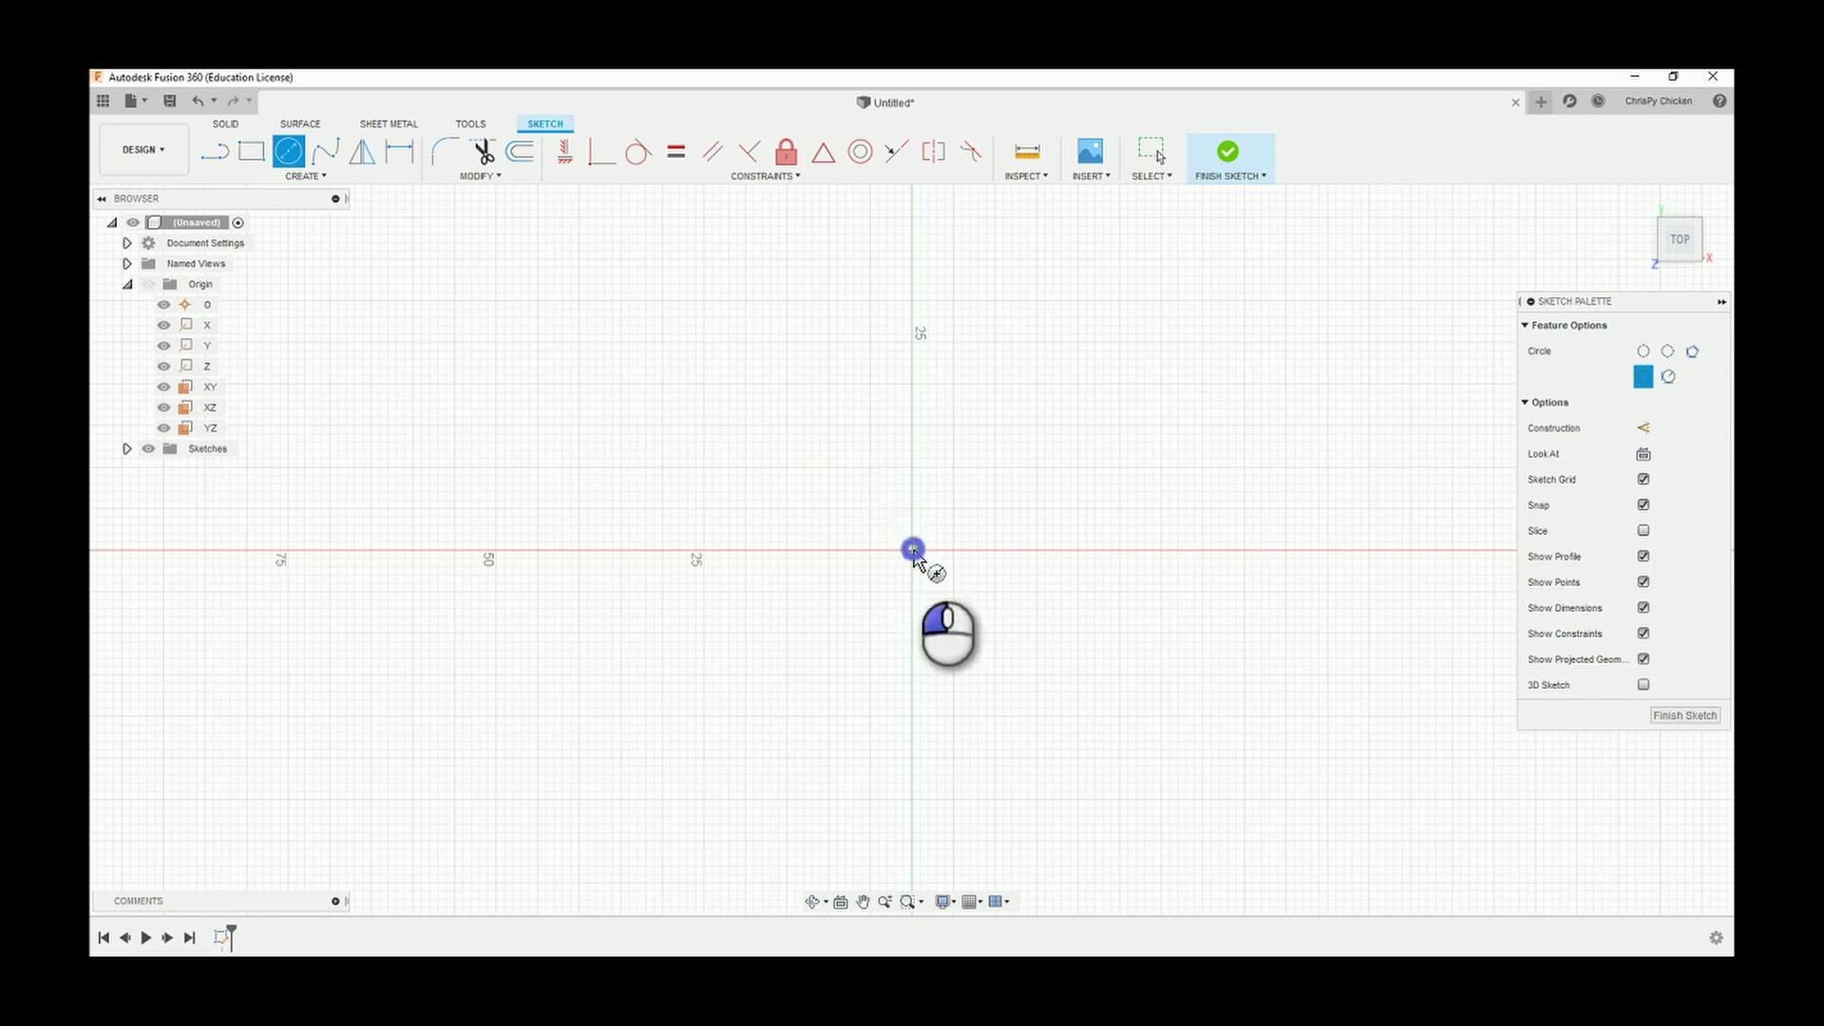
{"action": "left_click", "coordinate": [912, 550]}
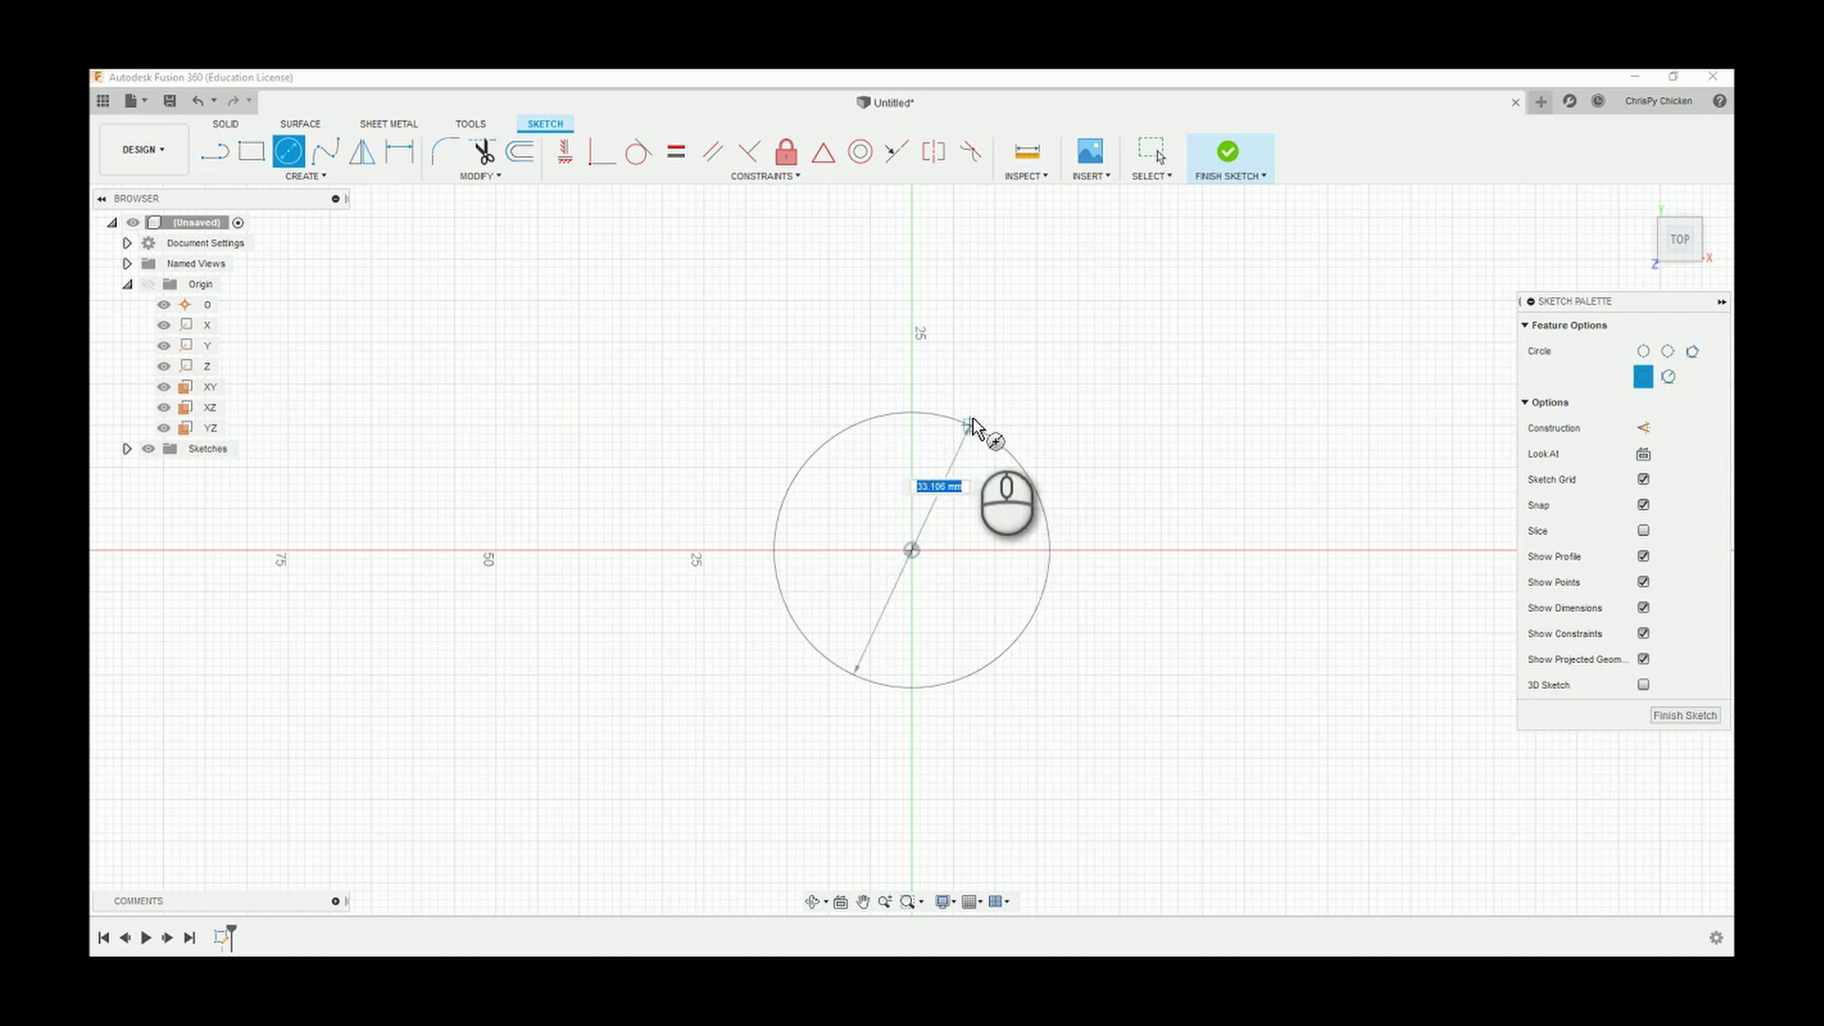
{"action": "left_click", "coordinate": [973, 425]}
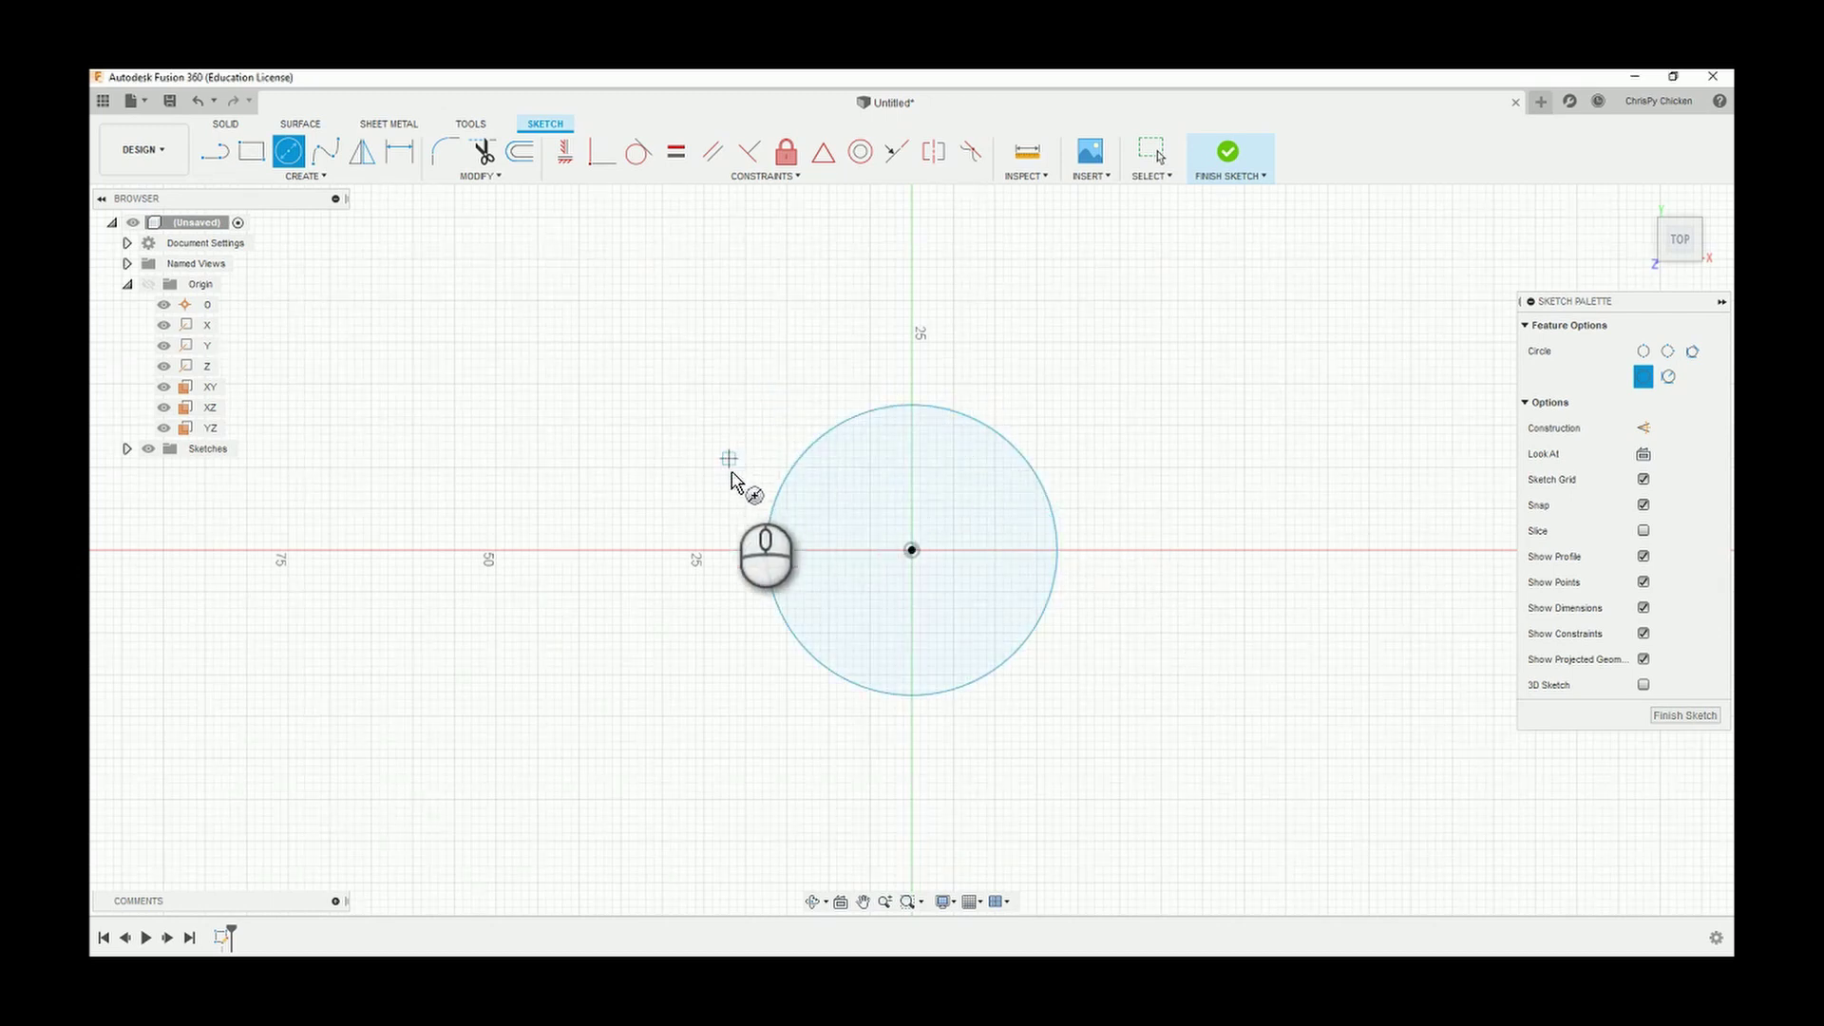
- Dimension the circle's diameter to 30 mm and finish the sketch
{"action": "left_click", "coordinate": [400, 166]}
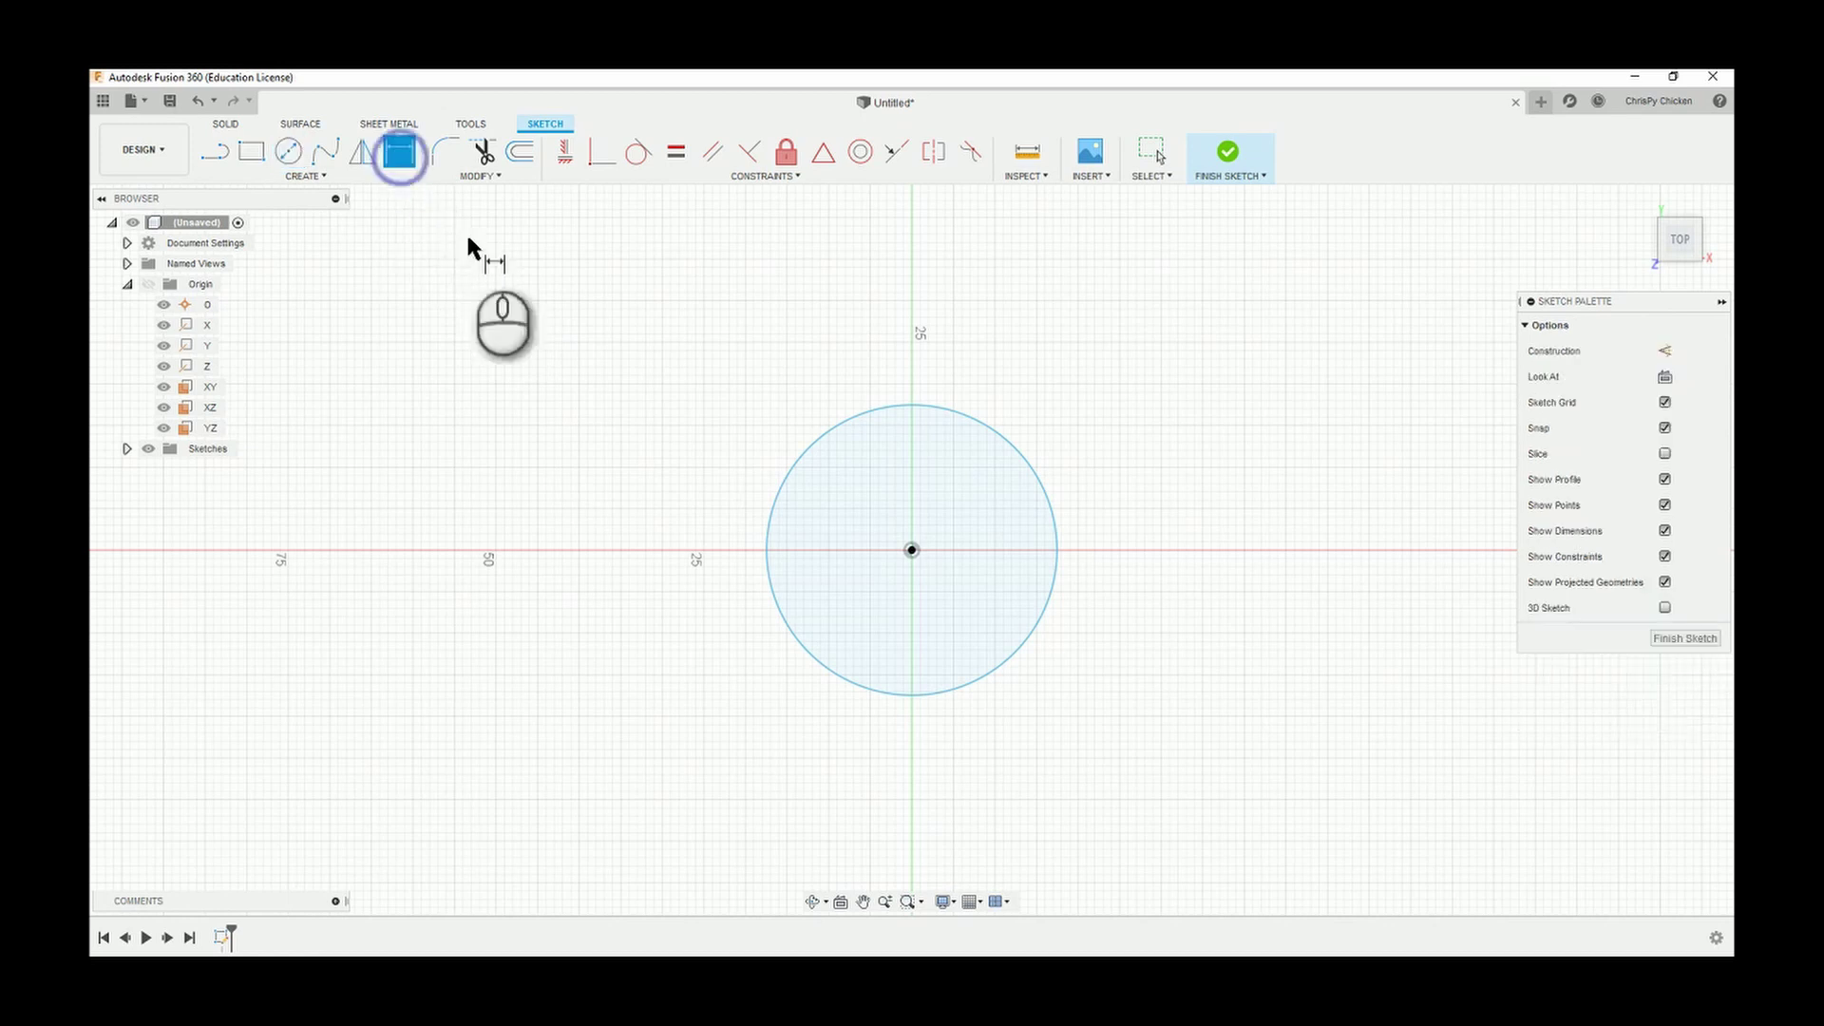
{"action": "left_click", "coordinate": [788, 470]}
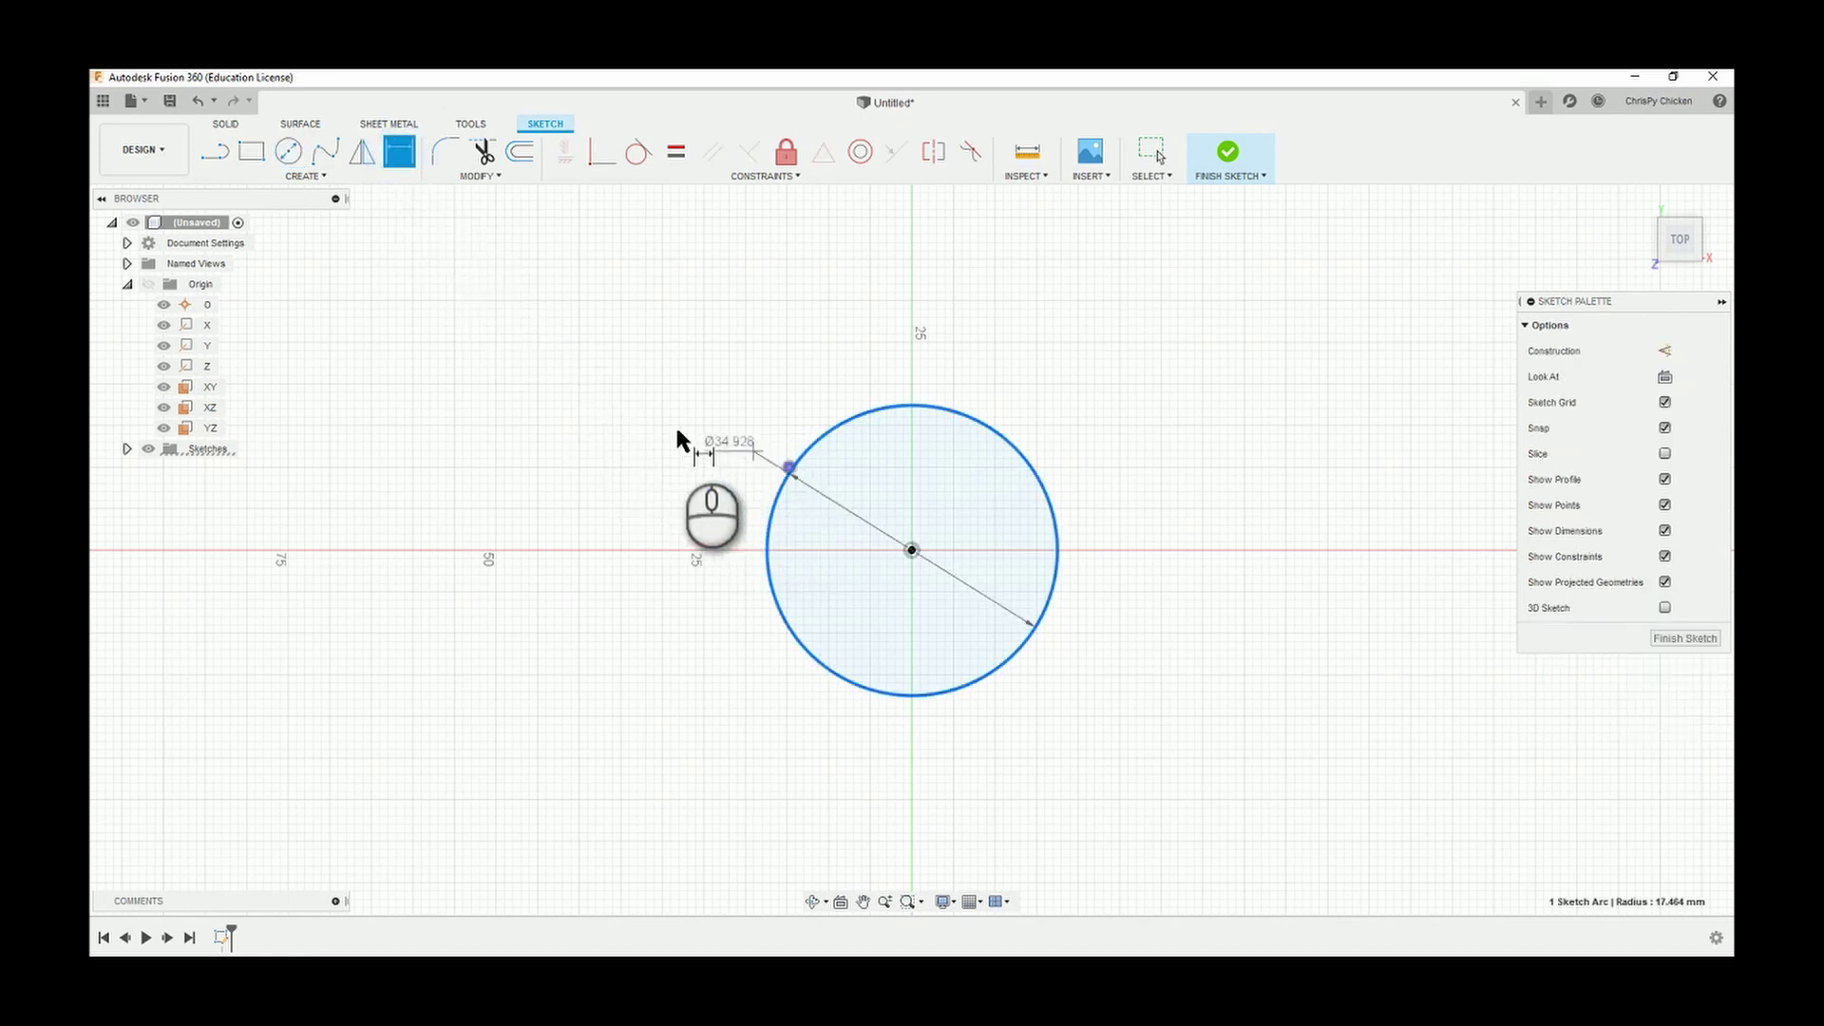
{"action": "left_click", "coordinate": [655, 437]}
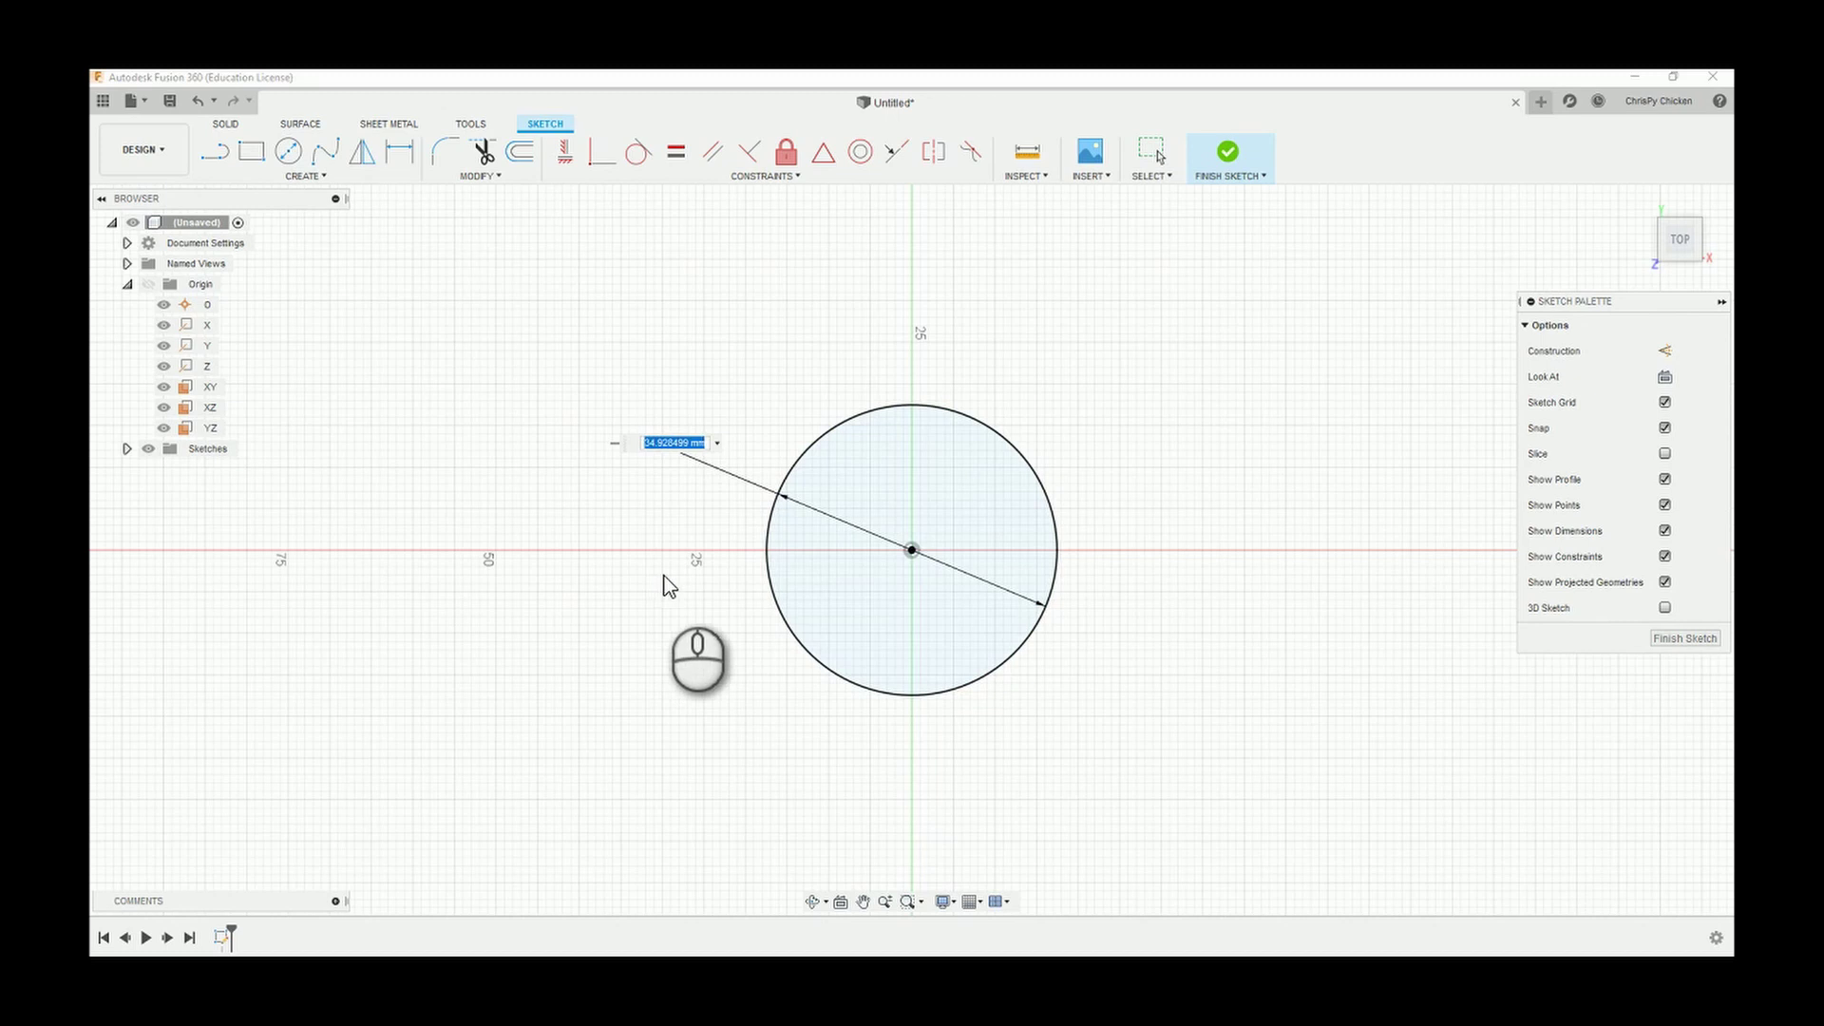
{"action": "type", "text": "30"}
{"action": "key", "text": "Return"}
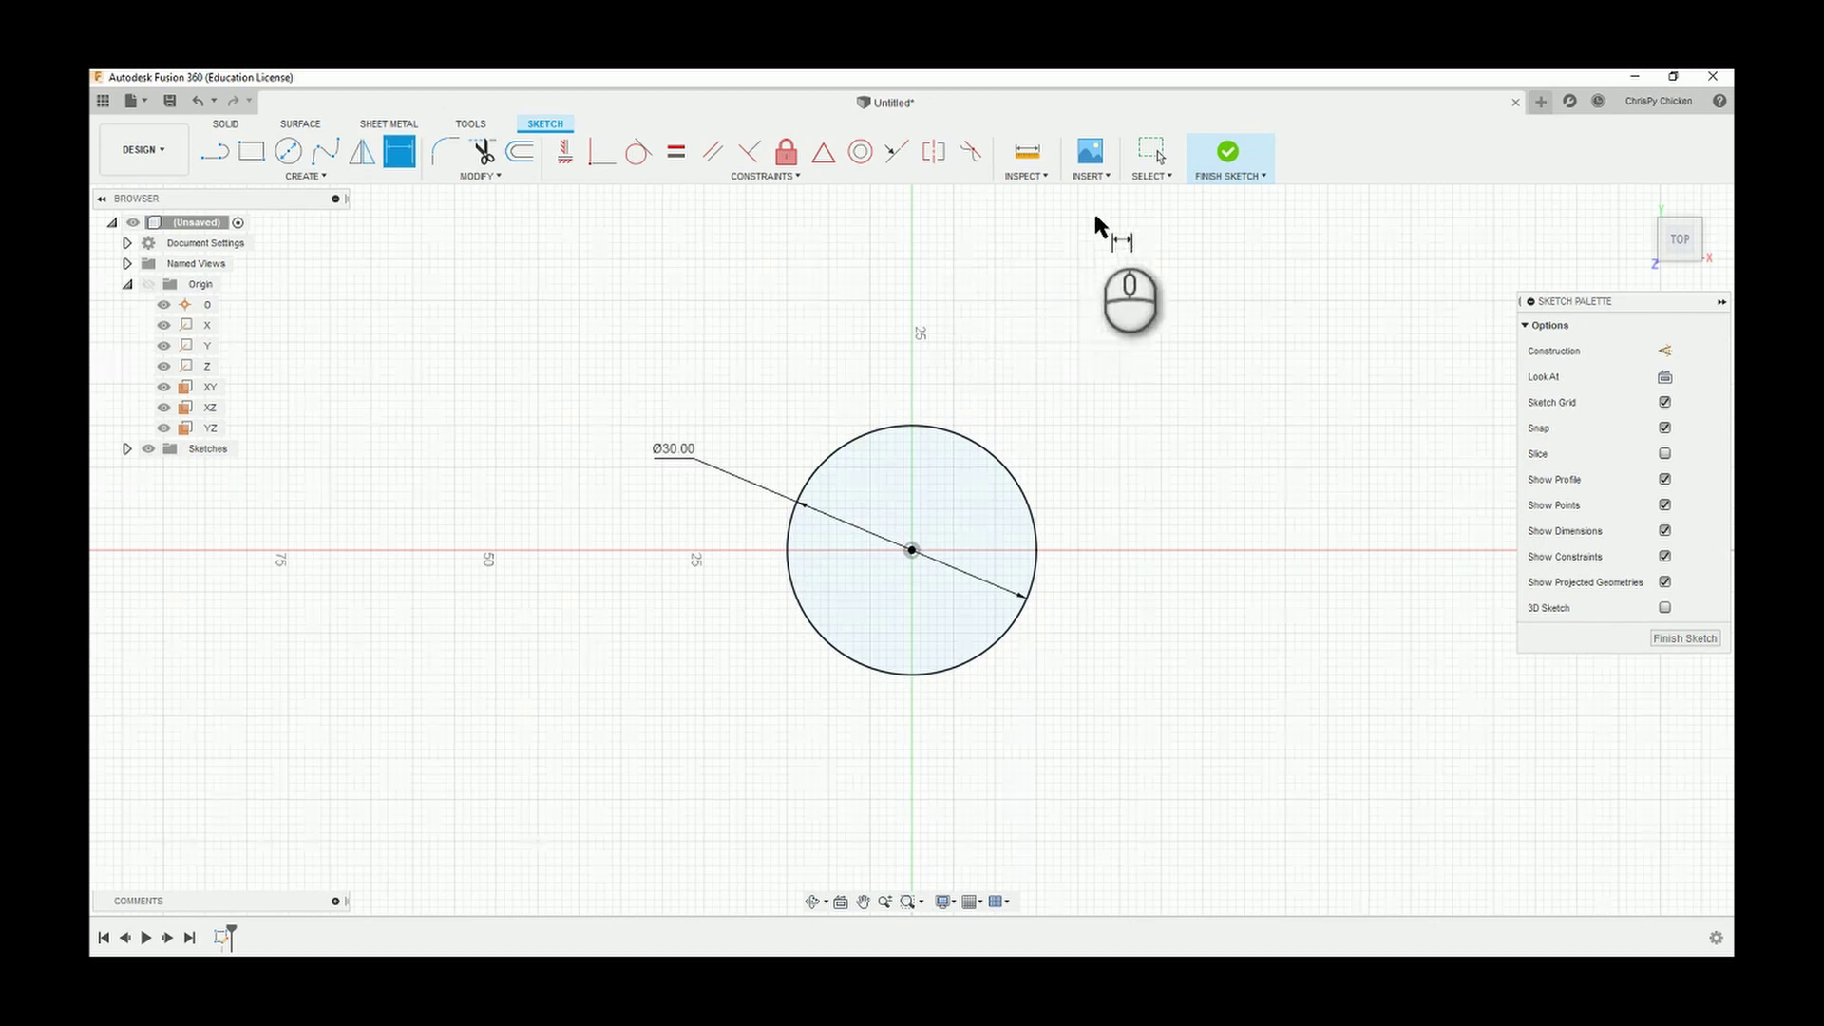
{"action": "left_click", "coordinate": [1229, 154]}
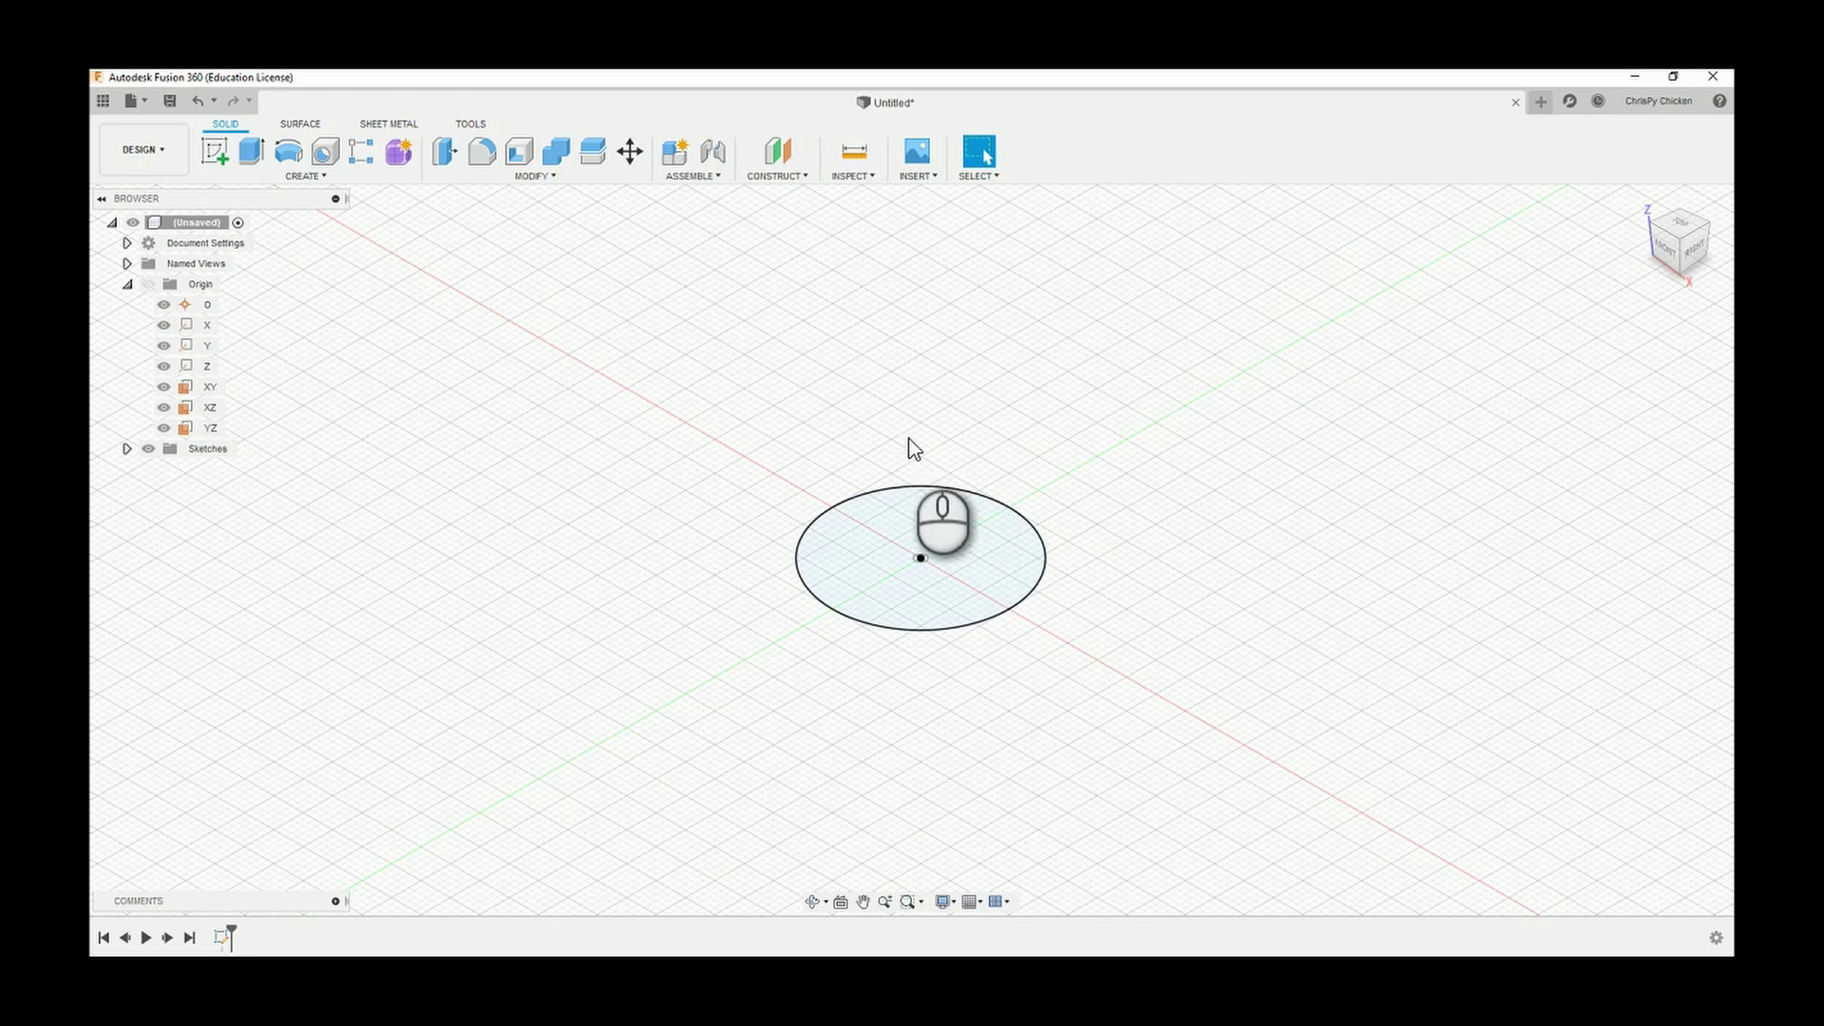
- Extrude the circle profile 100 mm to one side from its profile plane as a new body
{"action": "left_click", "coordinate": [252, 152]}
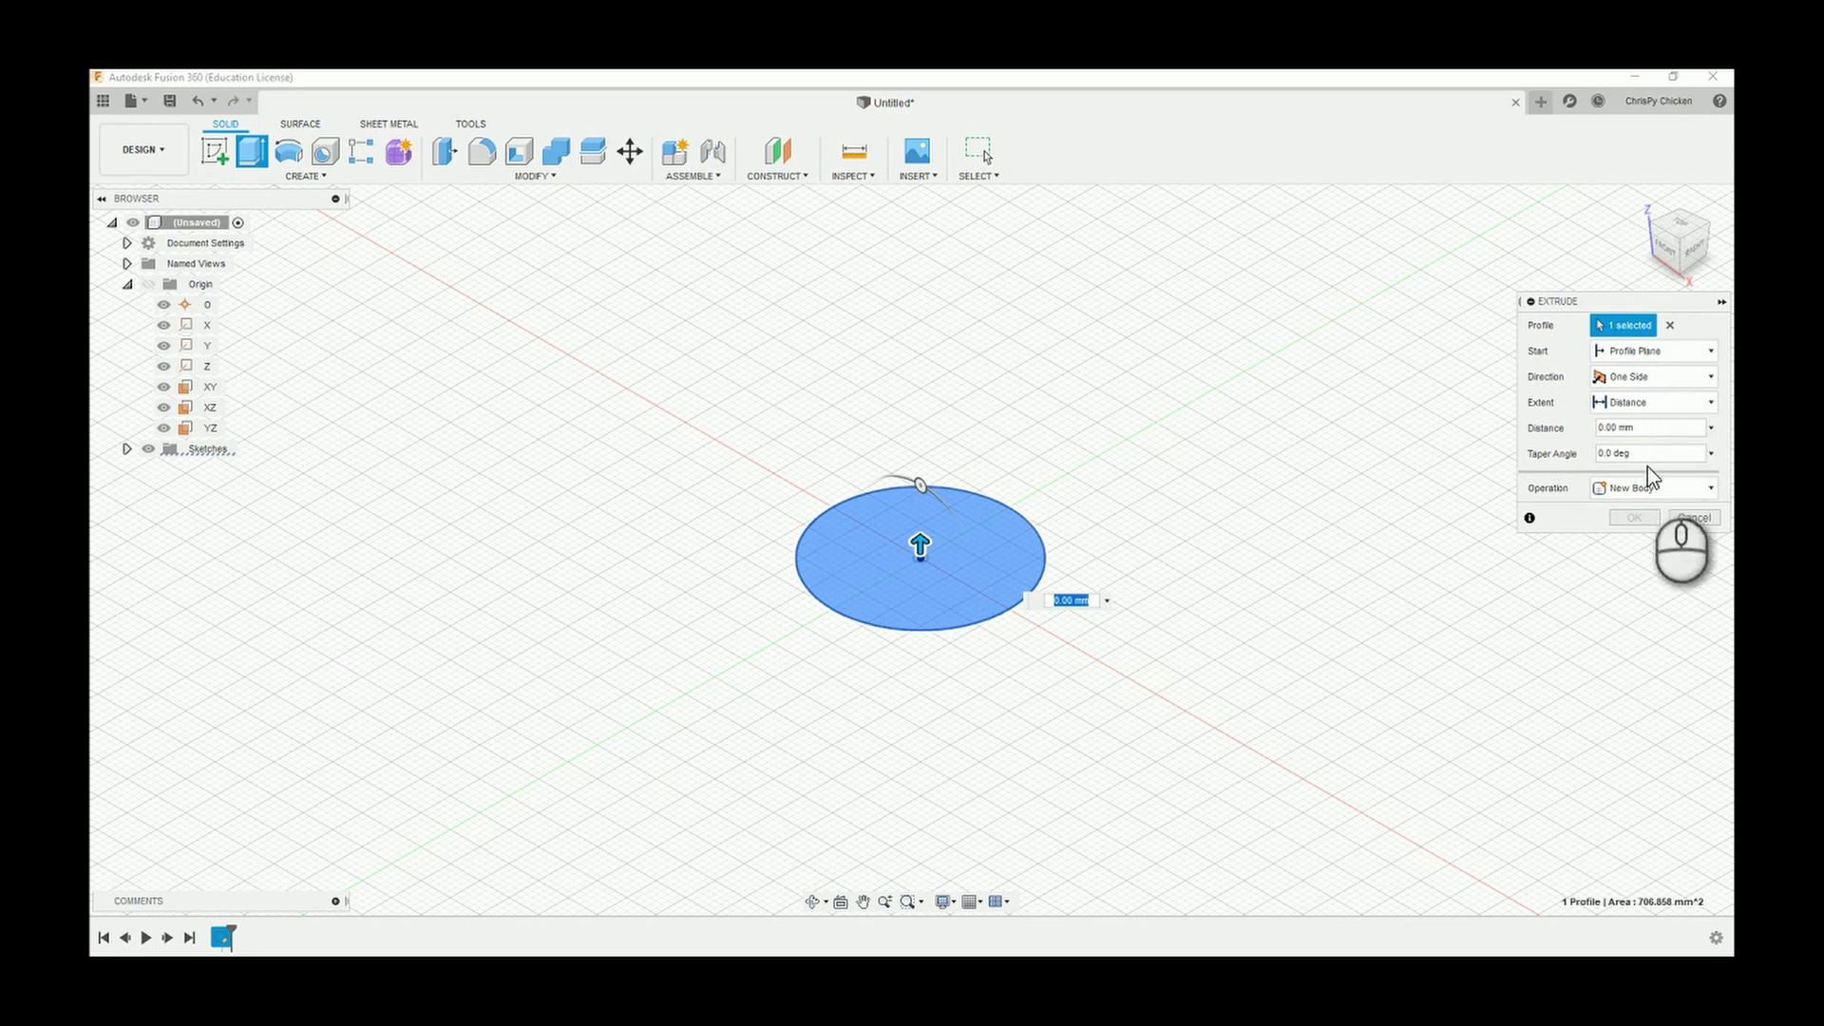
{"action": "left_click", "coordinate": [1621, 352]}
{"action": "left_click", "coordinate": [1621, 354]}
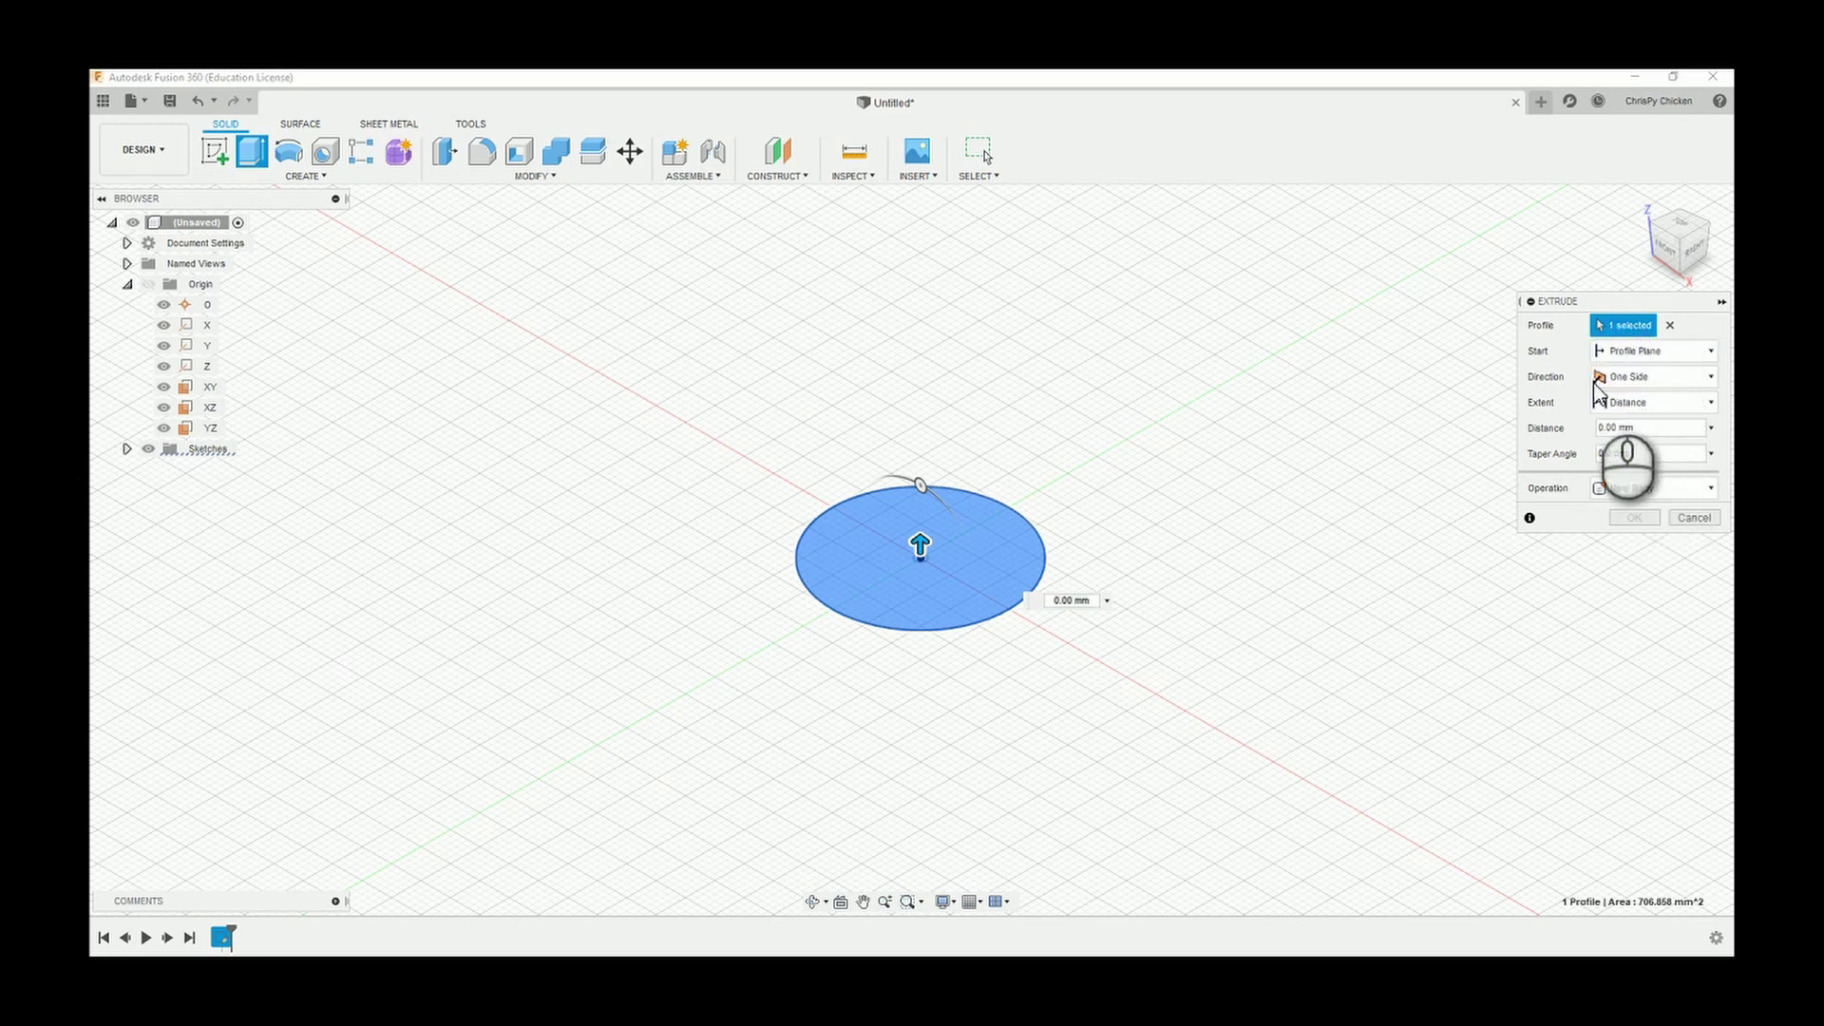
{"action": "left_click", "coordinate": [1620, 382]}
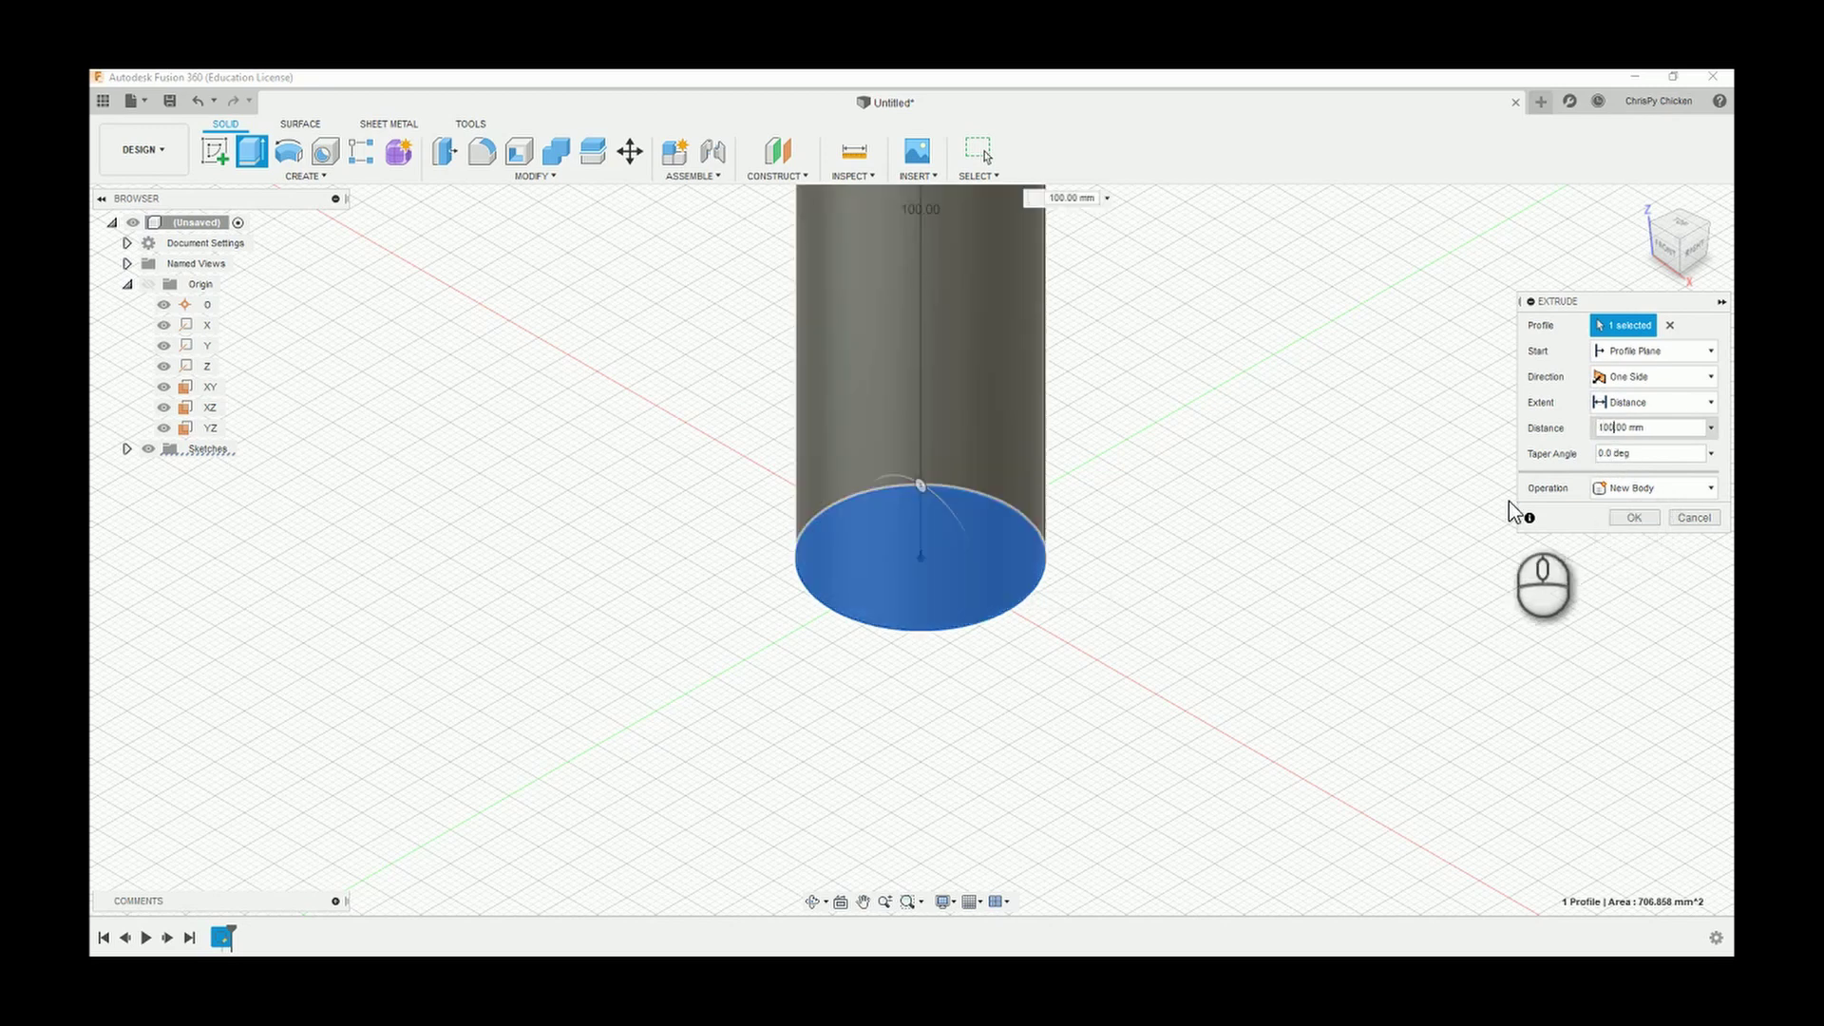
{"action": "left_click", "coordinate": [1636, 519]}
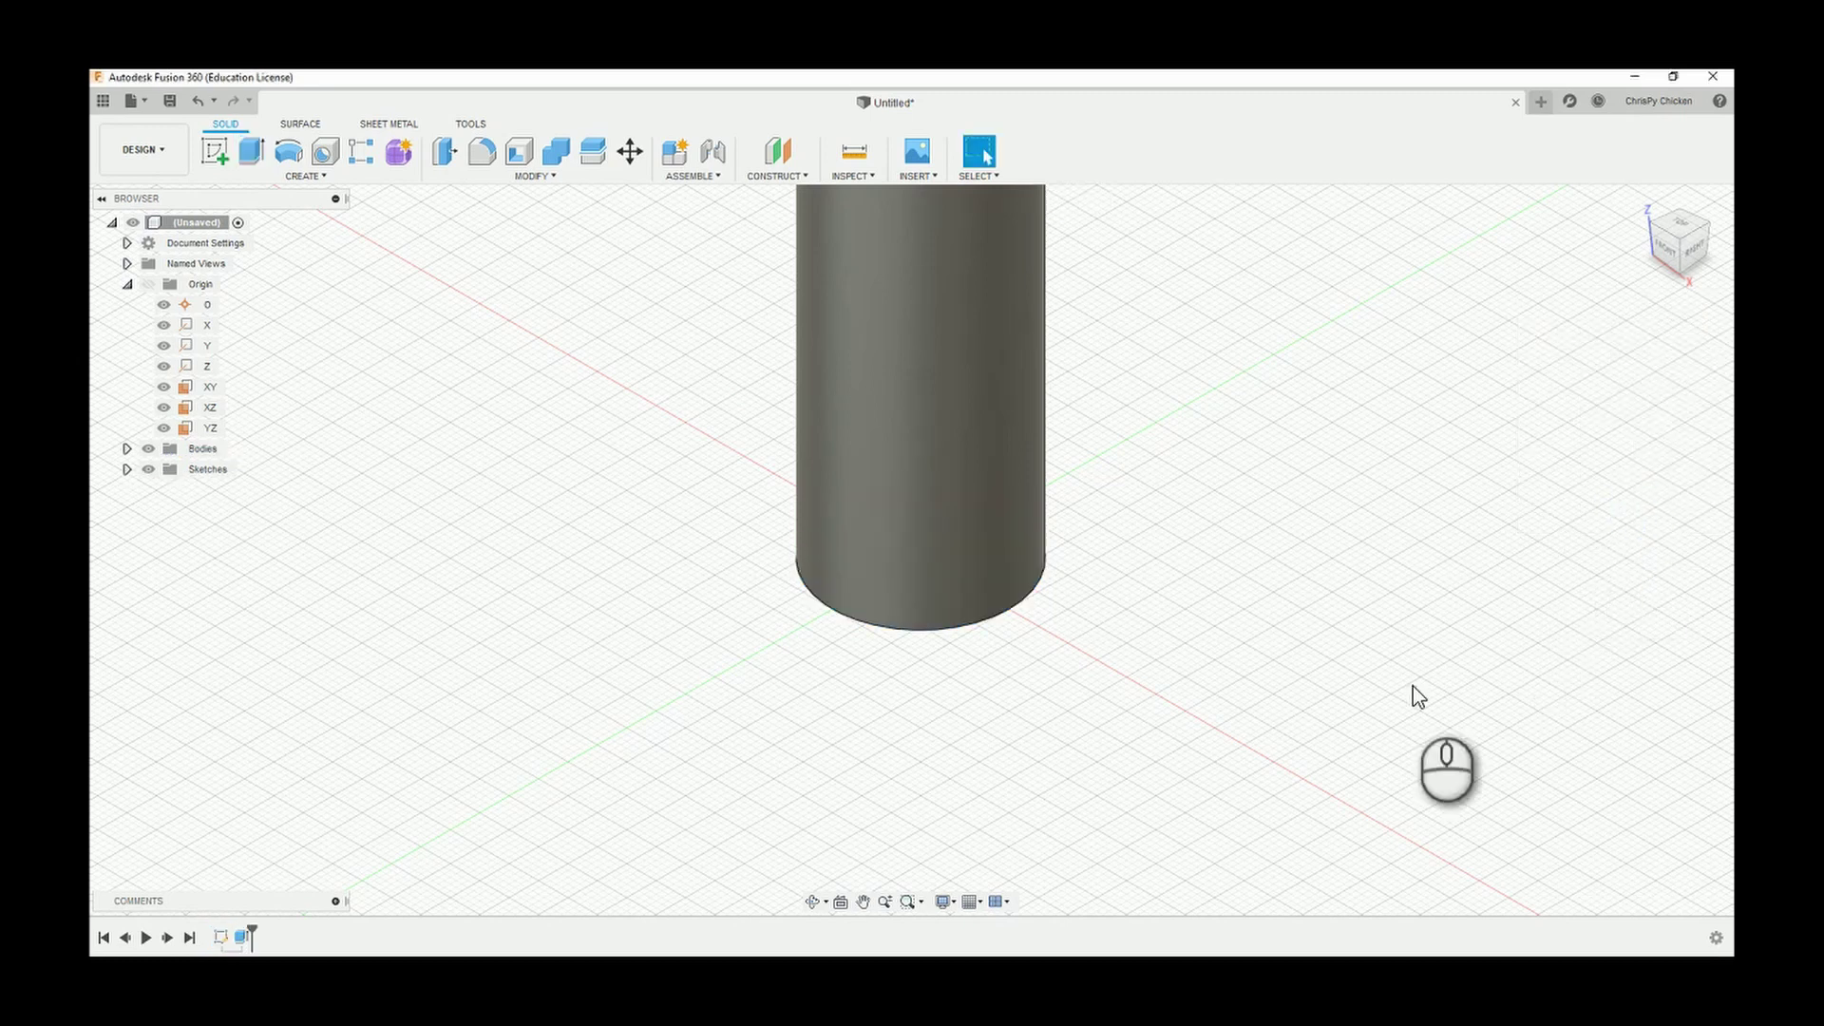
{"action": "scroll", "coordinate": [1425, 692], "scroll_direction": "down", "scroll_amount": 3}
{"action": "scroll", "coordinate": [912, 537], "scroll_direction": "down", "scroll_amount": 3}
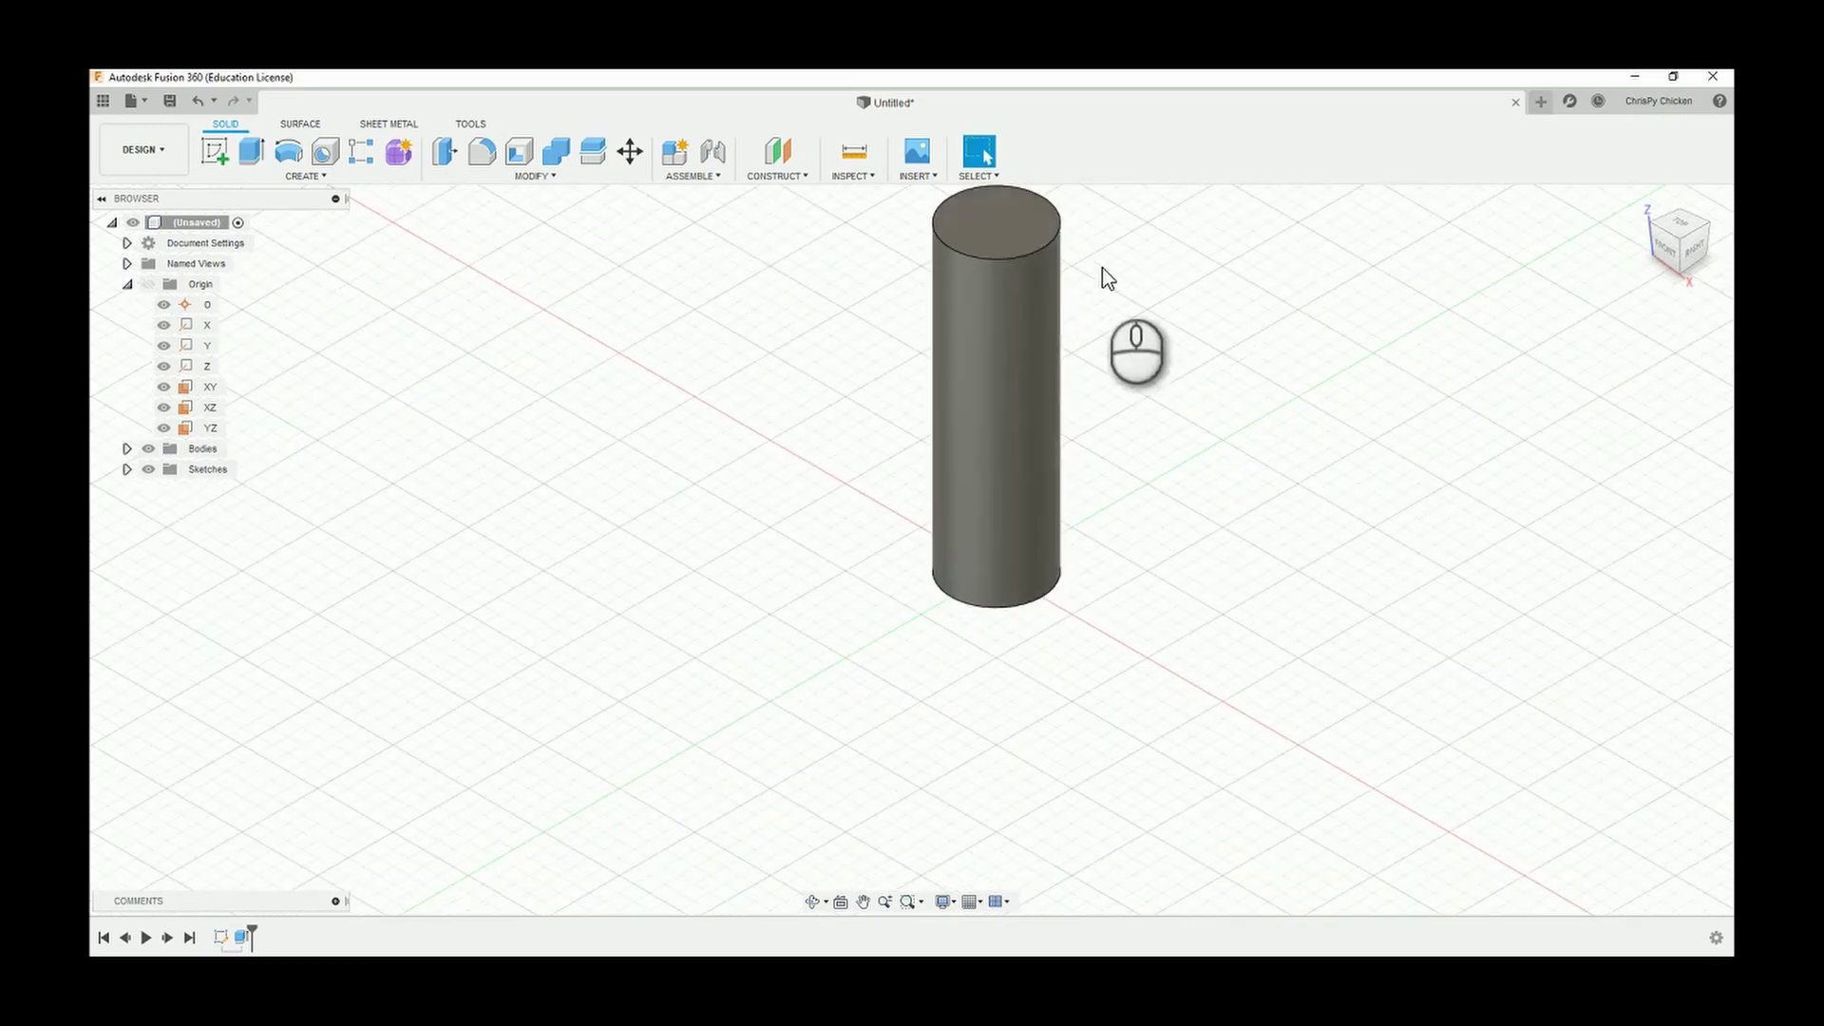
{"action": "scroll", "coordinate": [1239, 314], "scroll_direction": "up", "scroll_amount": 2}
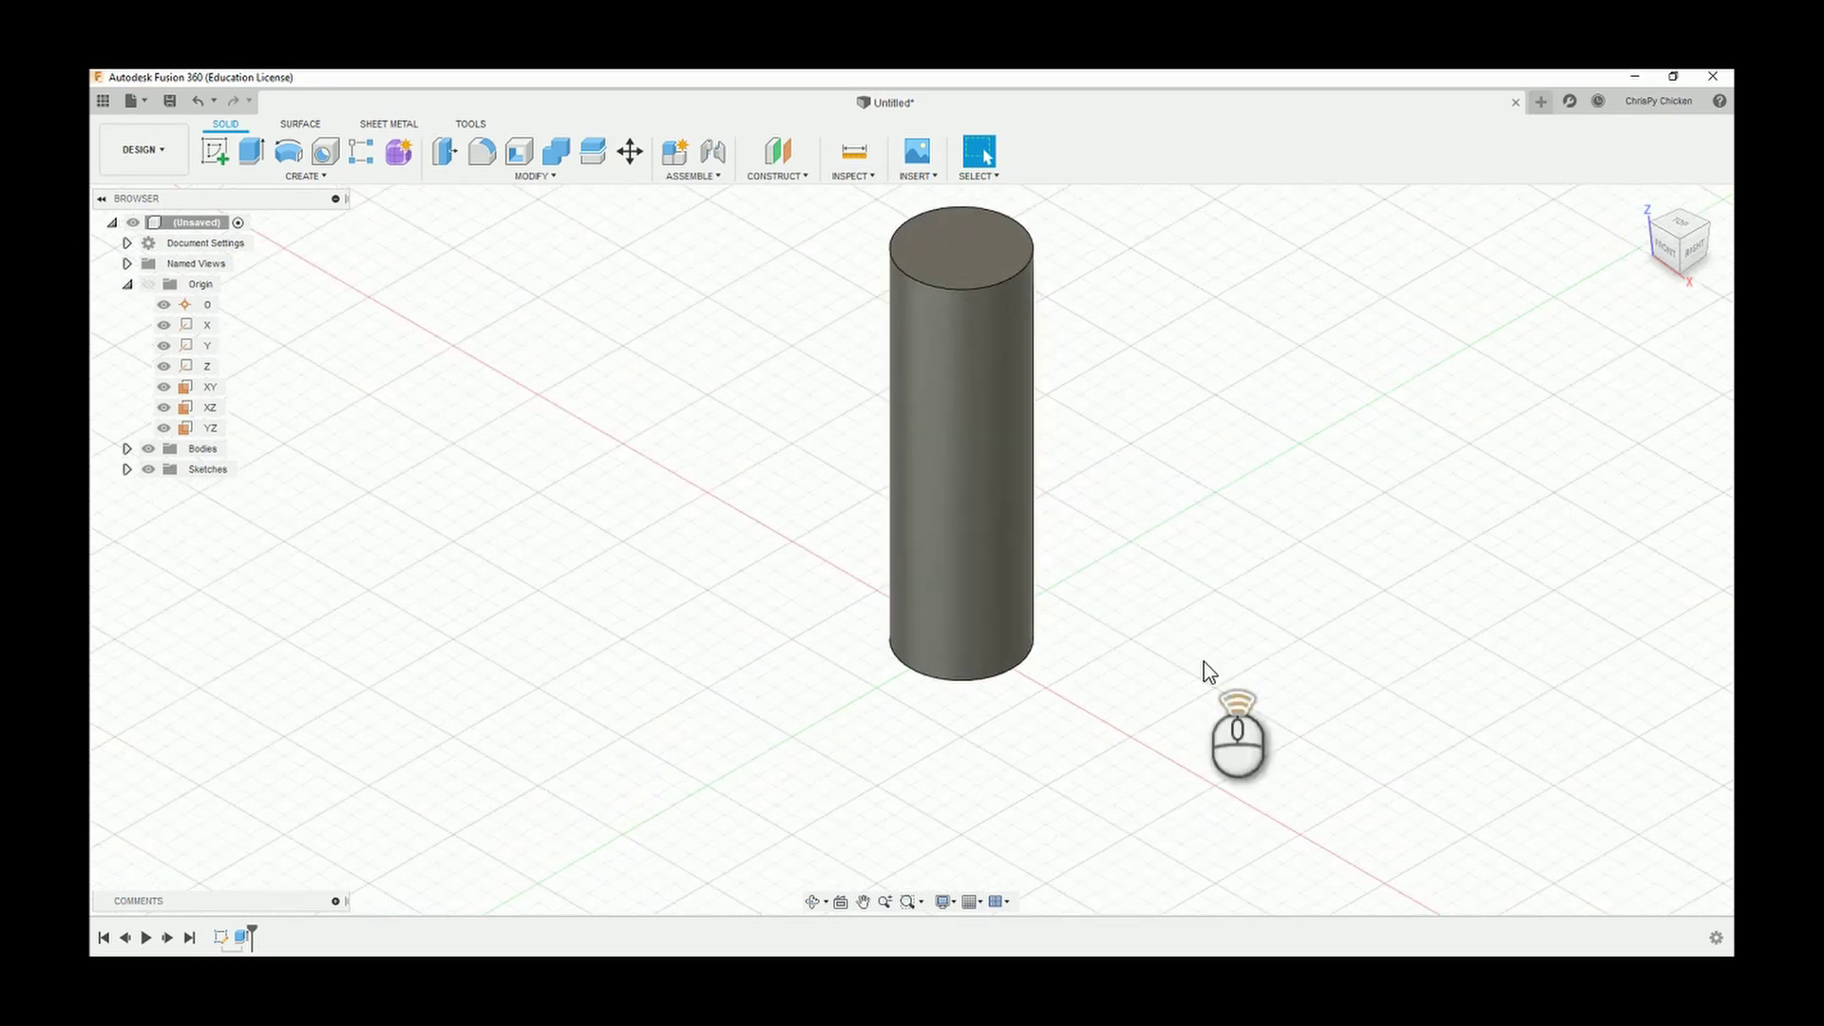
{"action": "scroll", "coordinate": [1207, 666], "scroll_direction": "down", "scroll_amount": 2}
{"action": "scroll", "coordinate": [1207, 300], "scroll_direction": "up", "scroll_amount": 2}
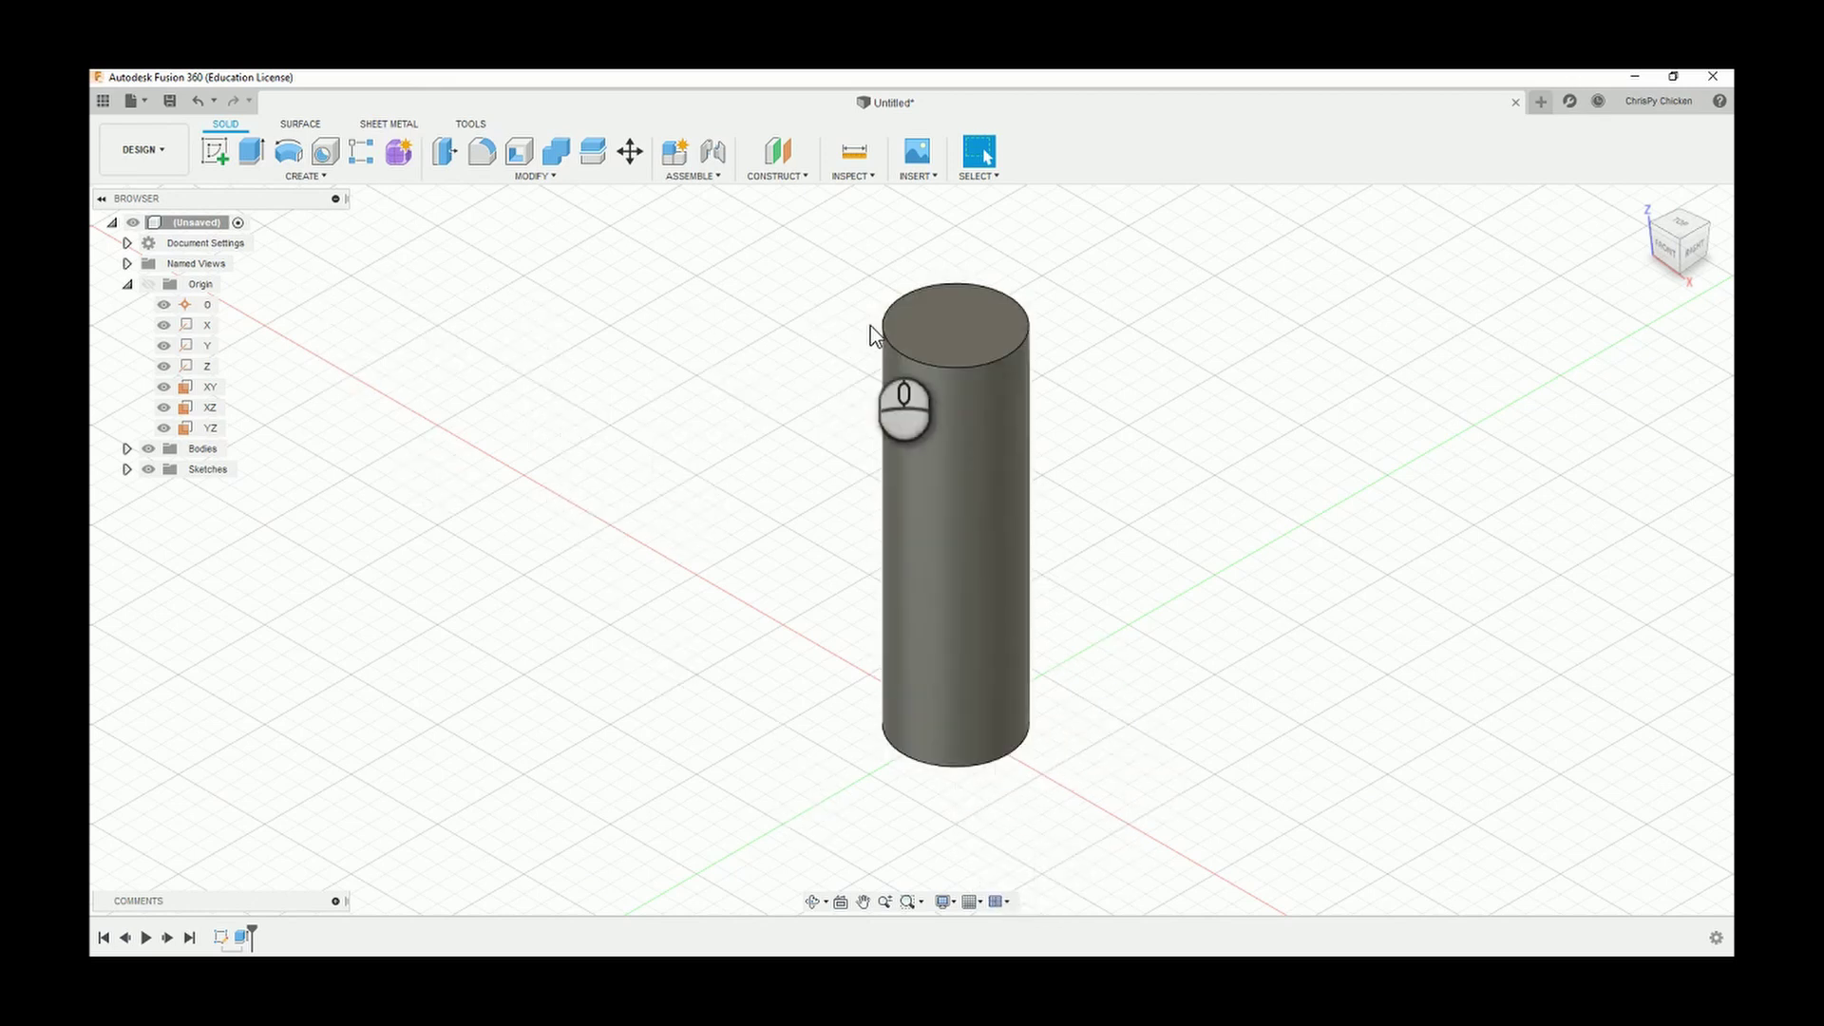
{"action": "right_click", "coordinate": [929, 344]}
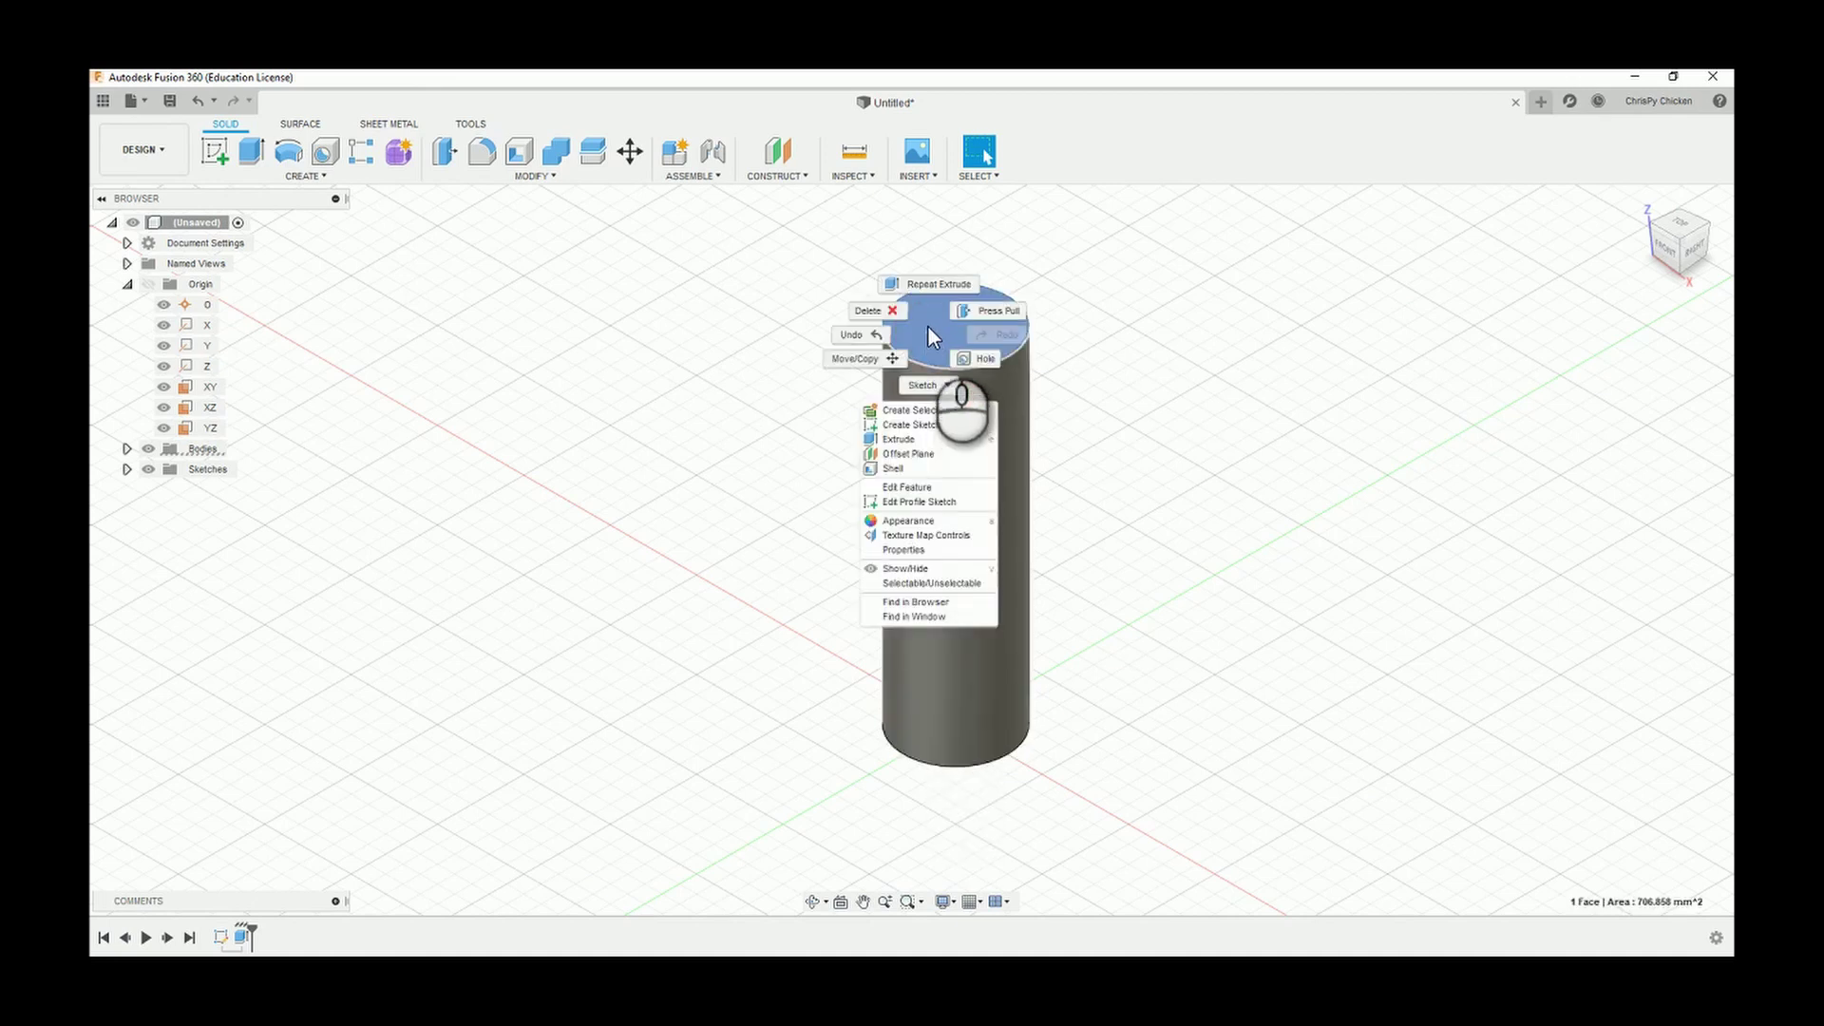
{"action": "left_click", "coordinate": [1144, 339]}
{"action": "left_click", "coordinate": [724, 403]}
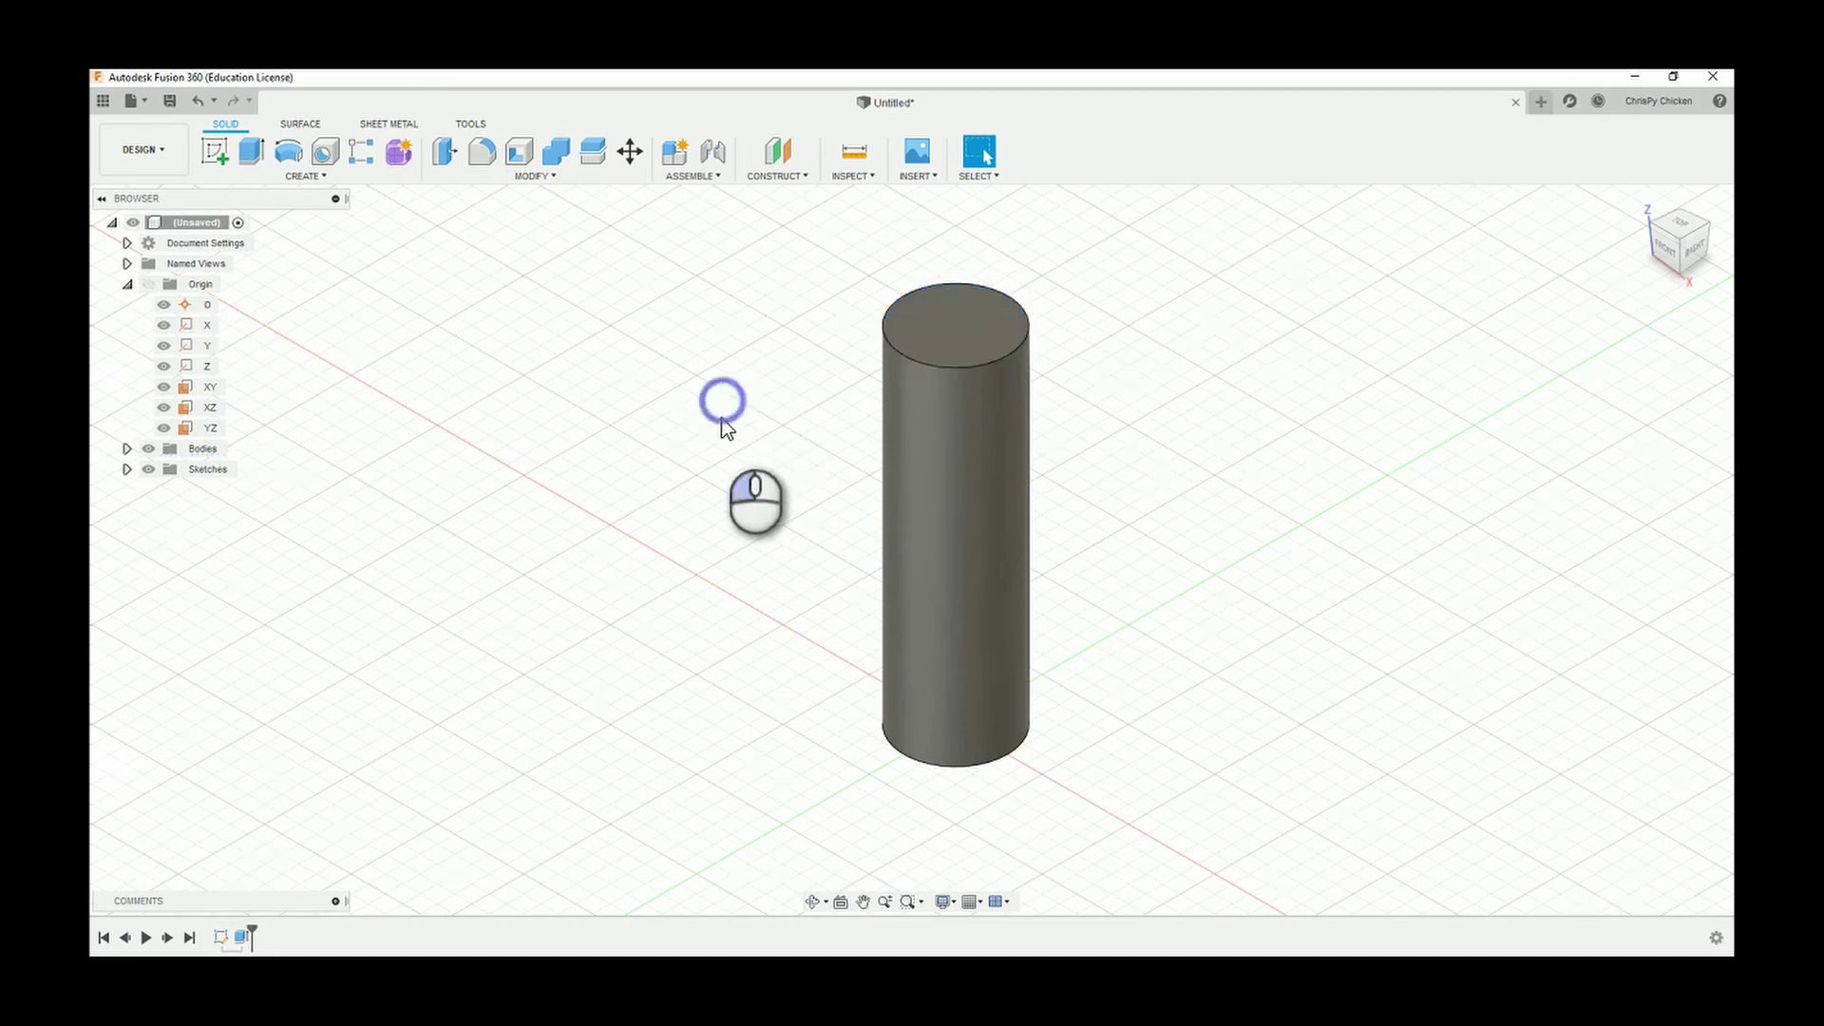
- Start a second sketch on the XY plane and draw a circle about 21 mm in diameter centred on the origin, inside the cylinder's outline
{"action": "right_click", "coordinate": [211, 386]}
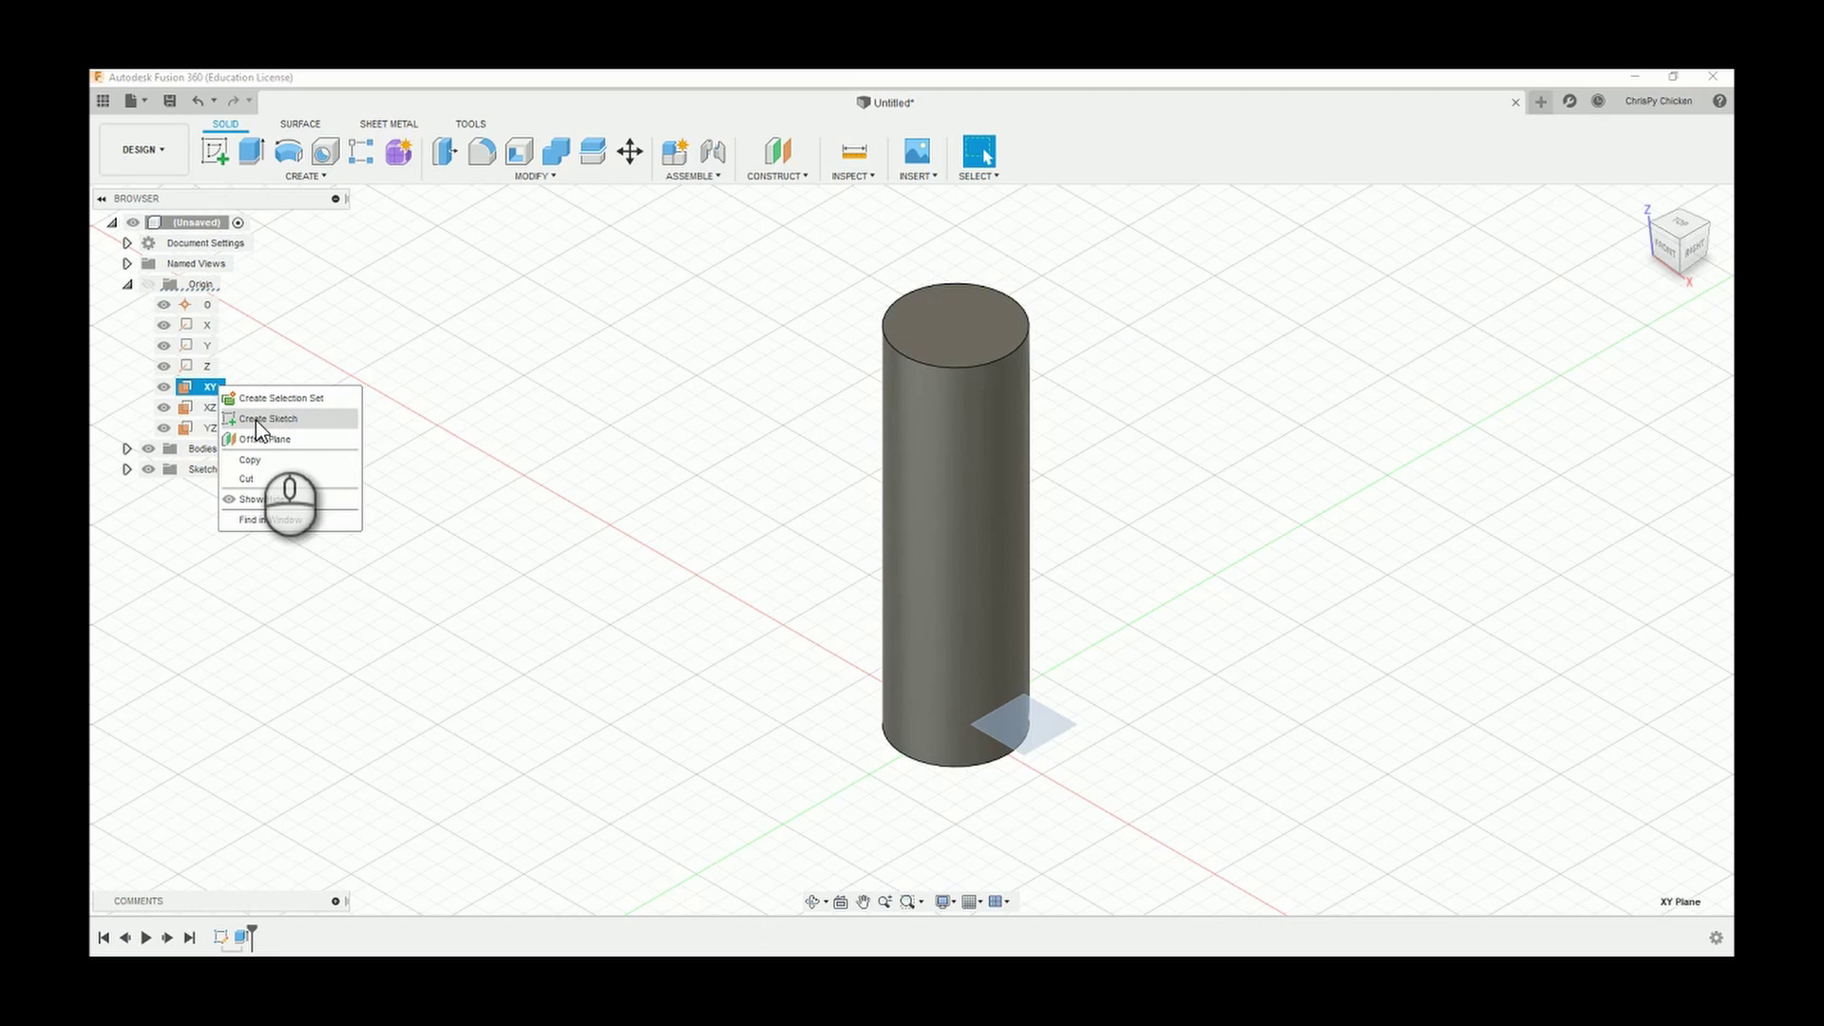
{"action": "left_click", "coordinate": [254, 420]}
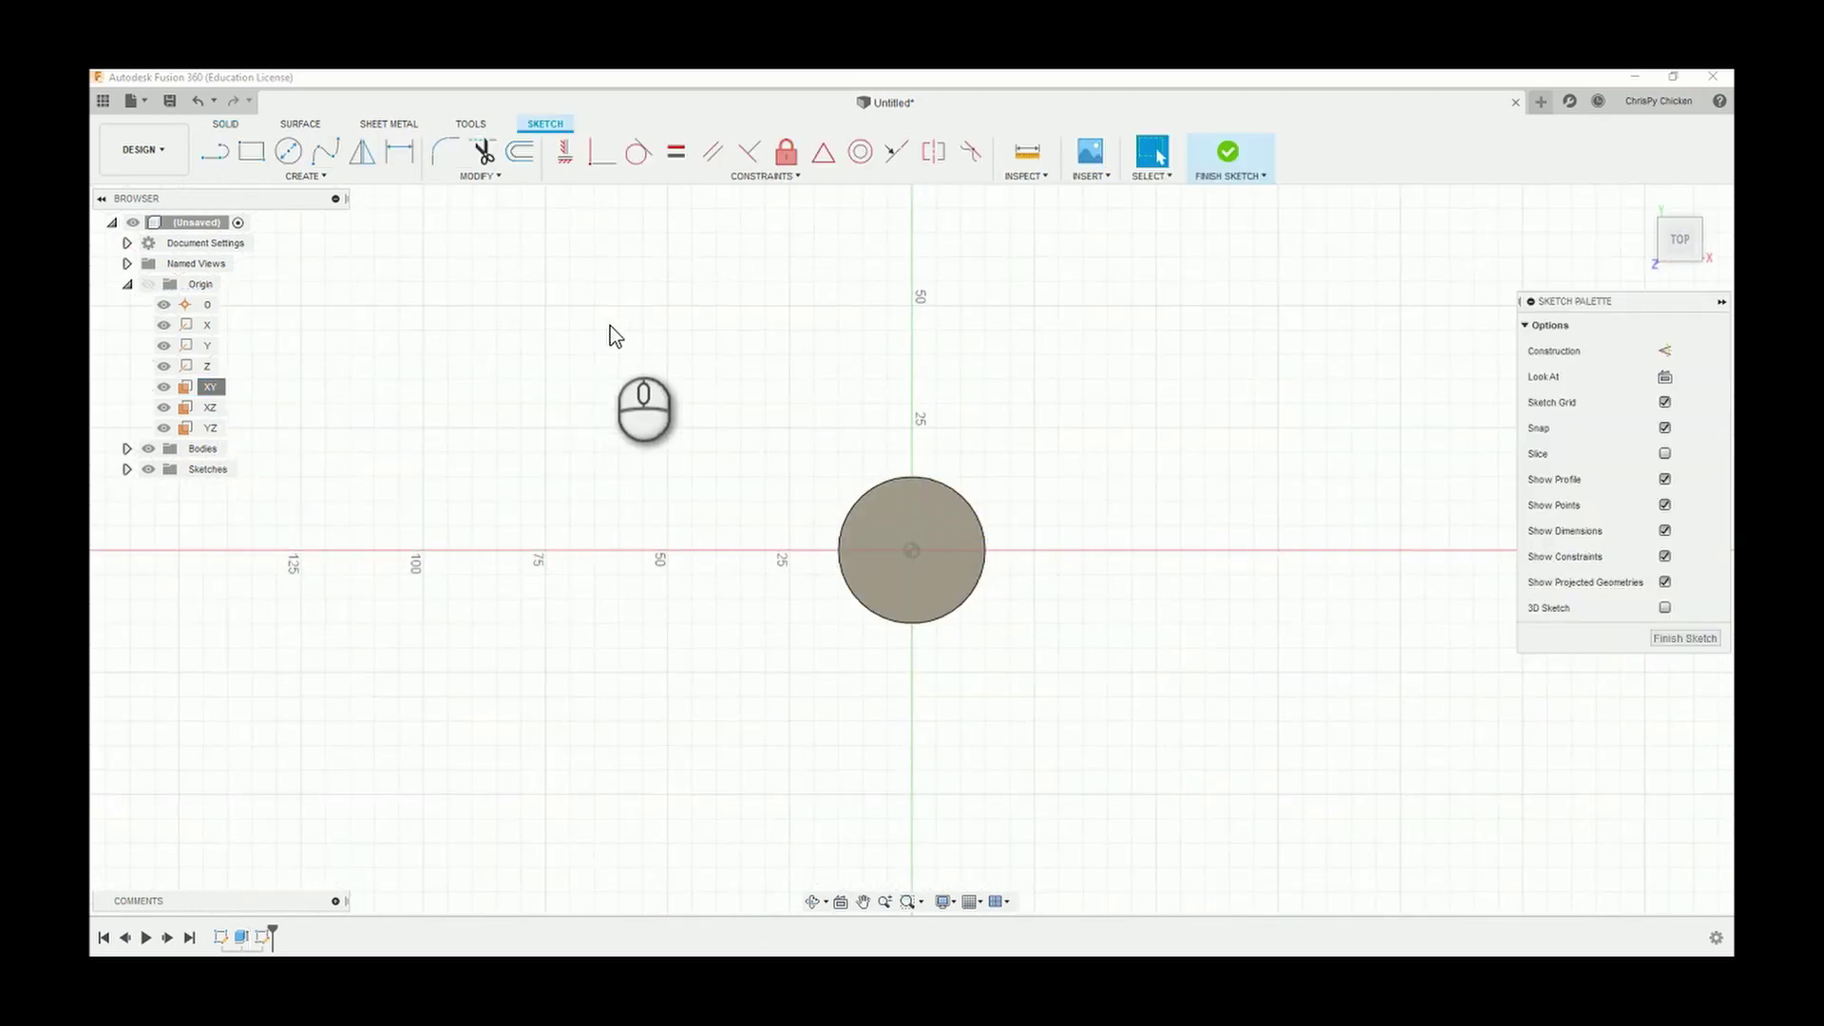
{"action": "left_click", "coordinate": [287, 154]}
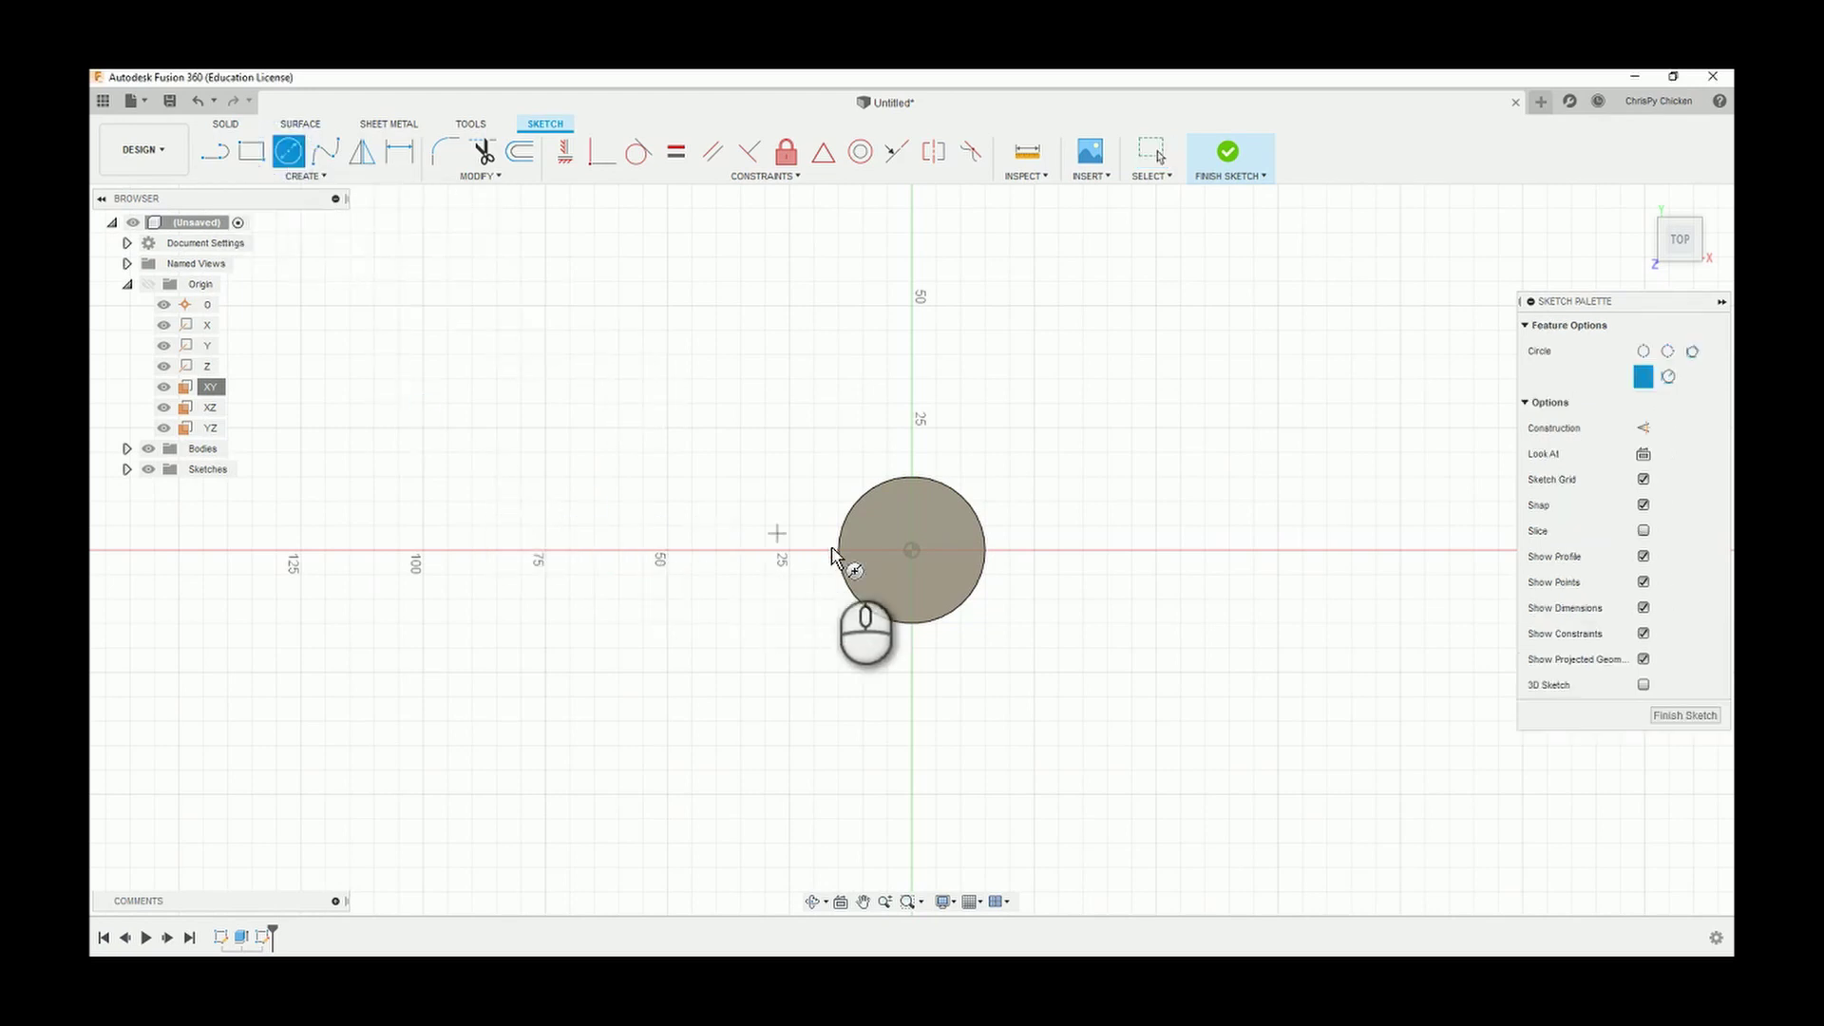
{"action": "left_click", "coordinate": [913, 552]}
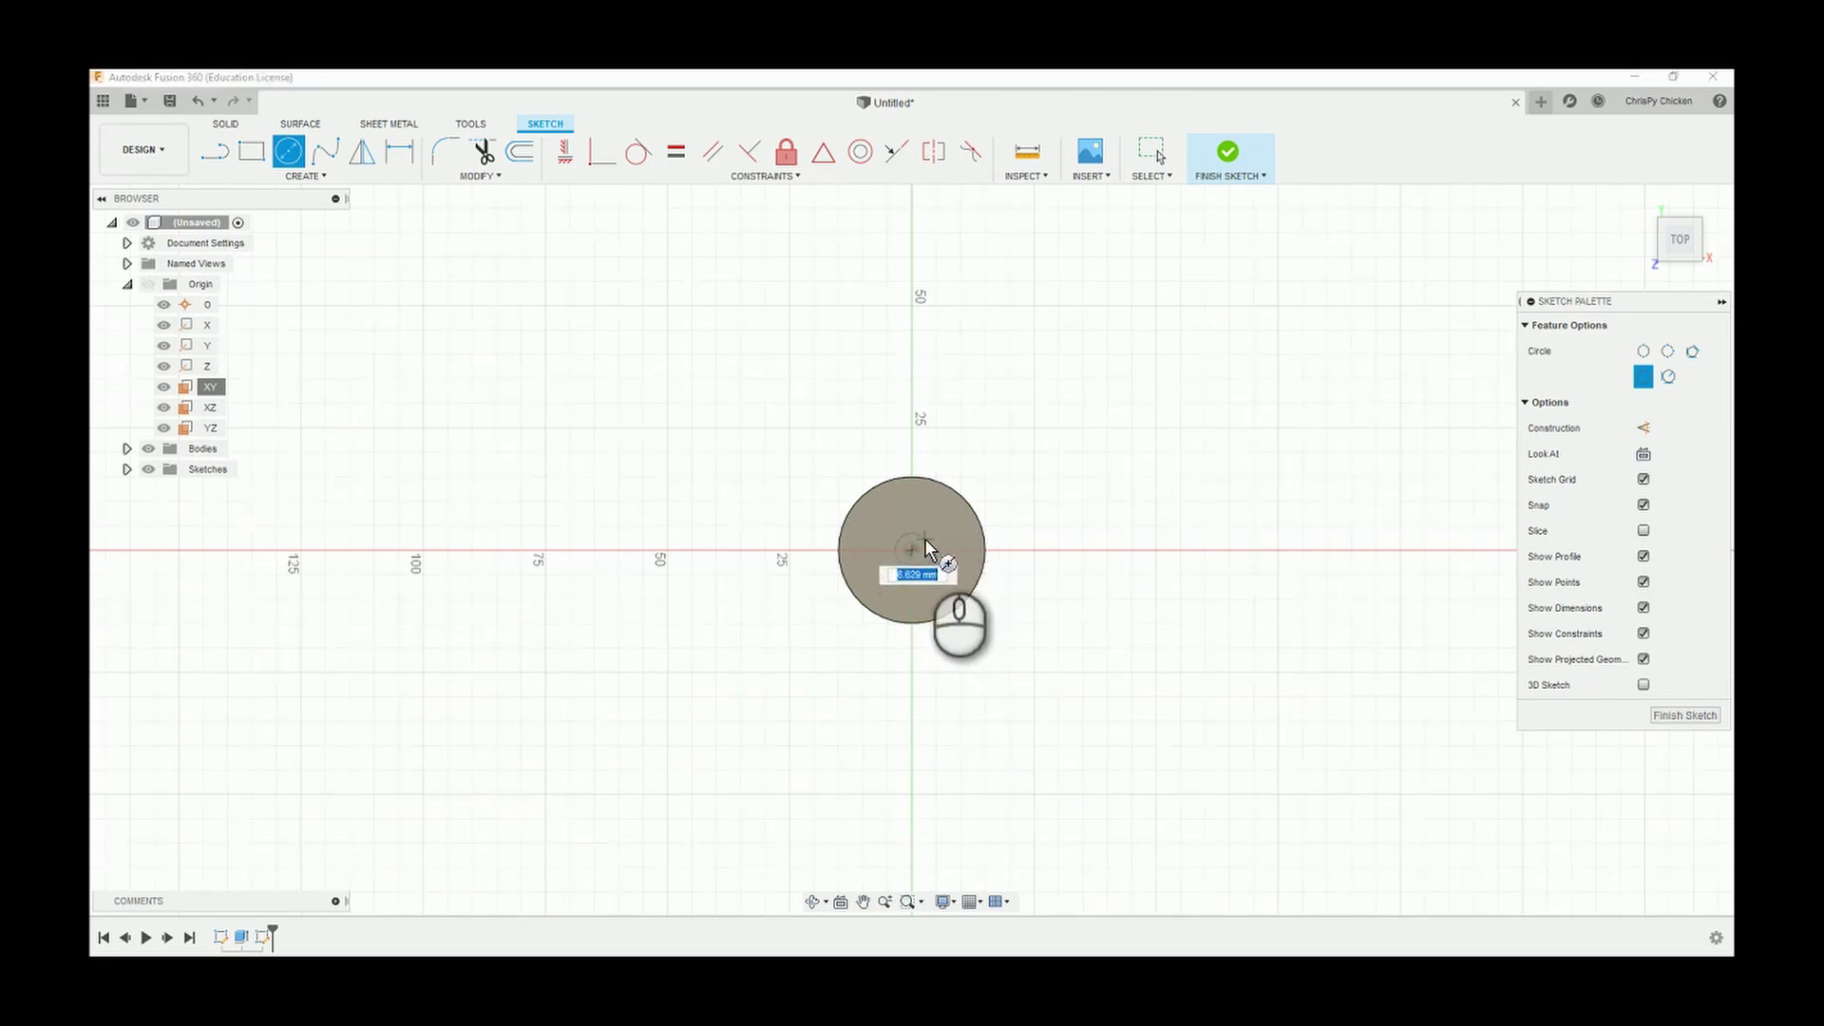
{"action": "left_click", "coordinate": [950, 520]}
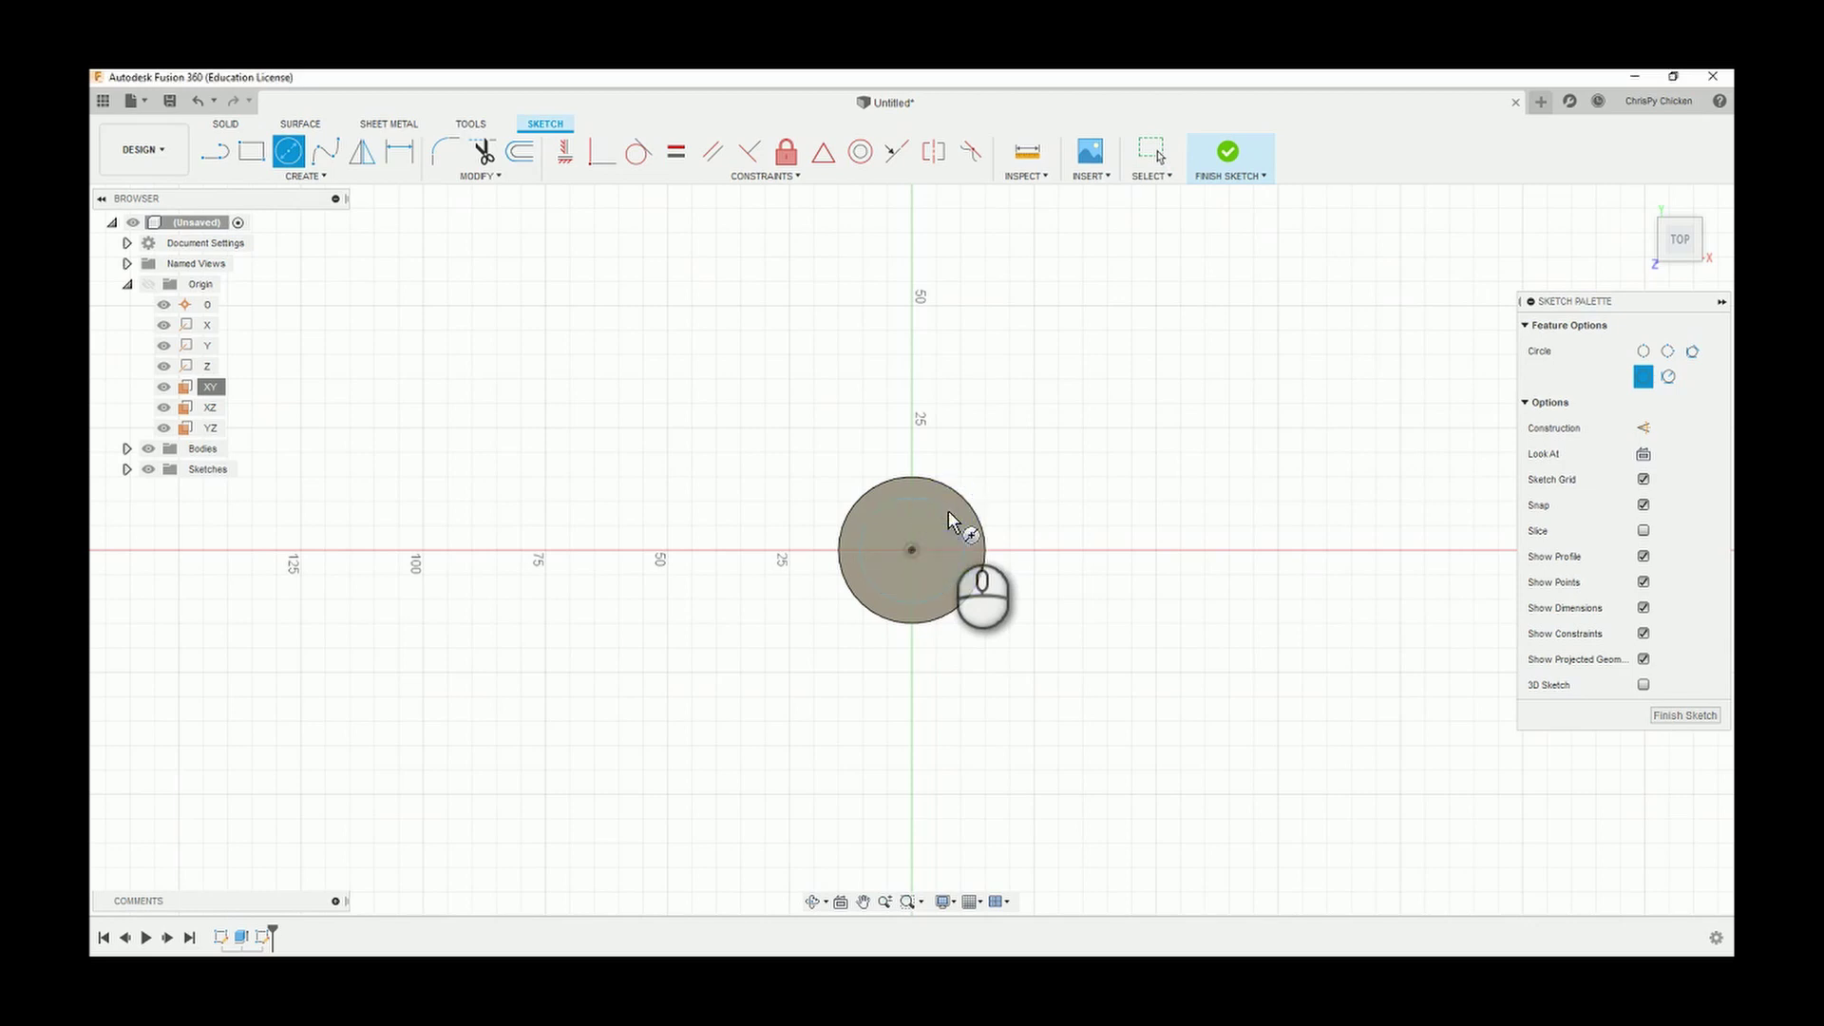
- Dimension the inner circle's diameter to 20 mm and leave the dimension command
{"action": "left_click", "coordinate": [399, 152]}
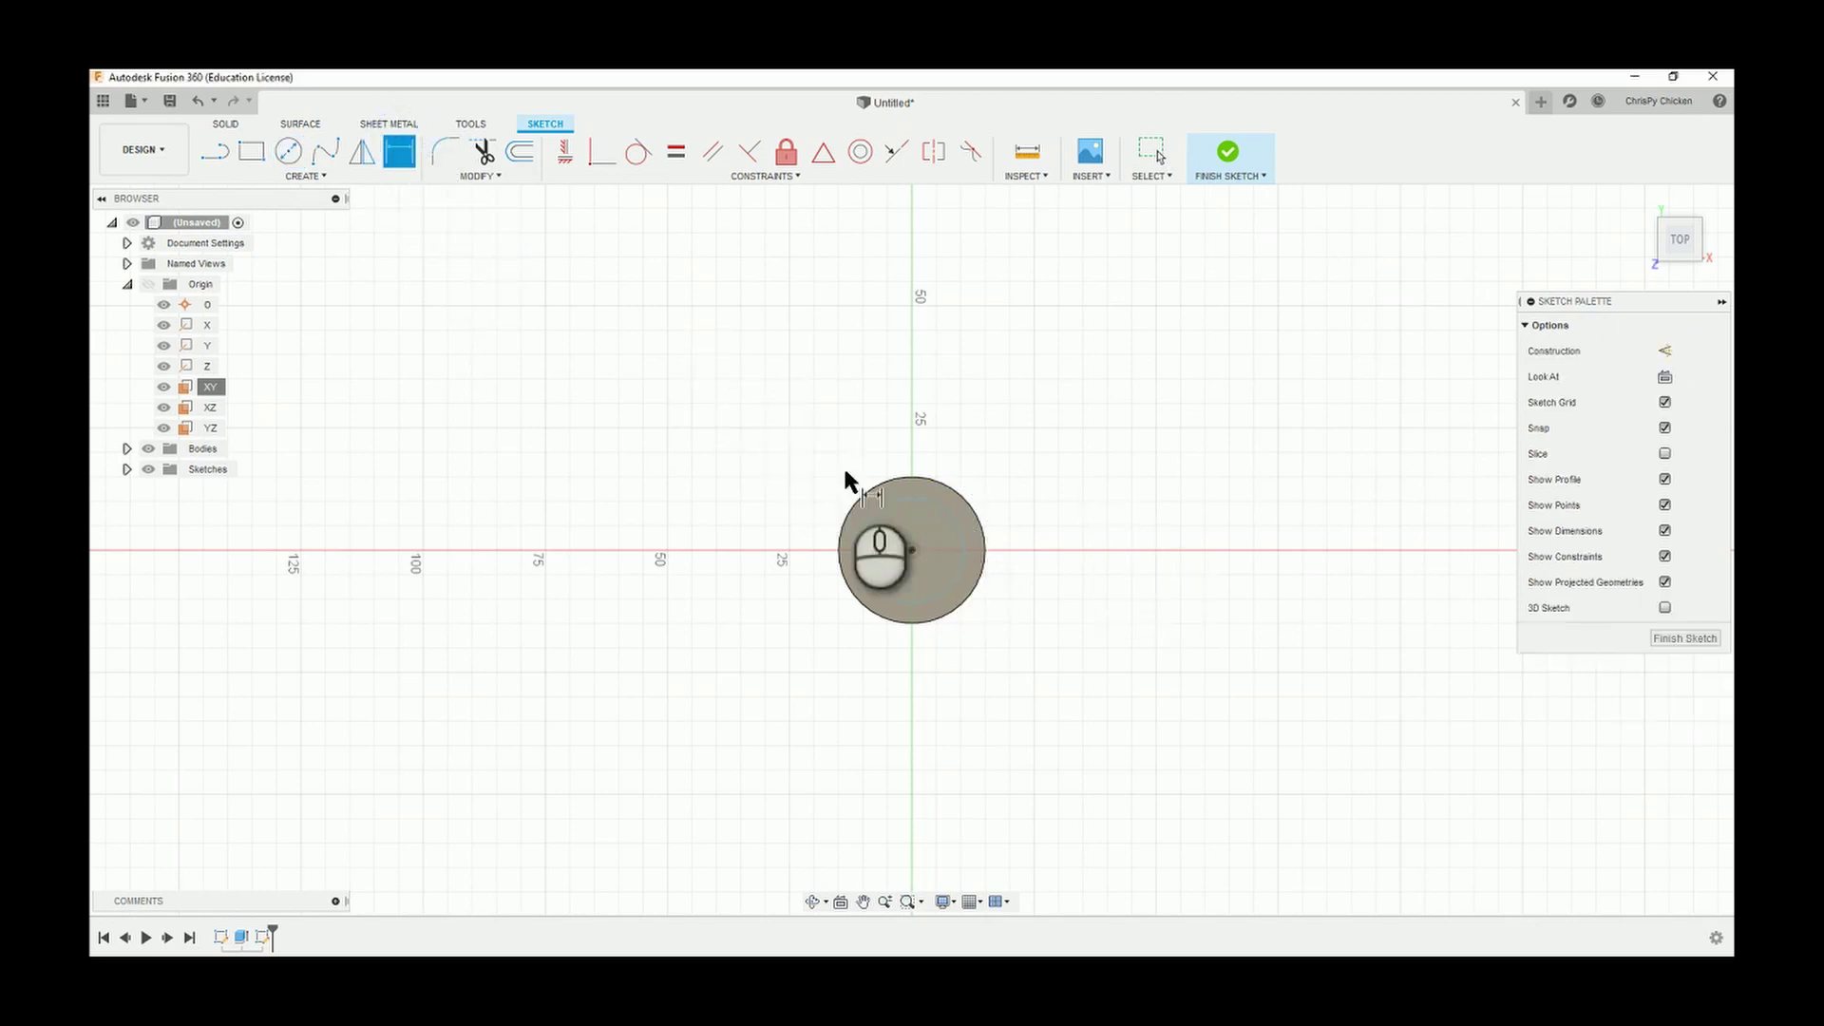
{"action": "left_click", "coordinate": [867, 521]}
{"action": "left_click", "coordinate": [761, 466]}
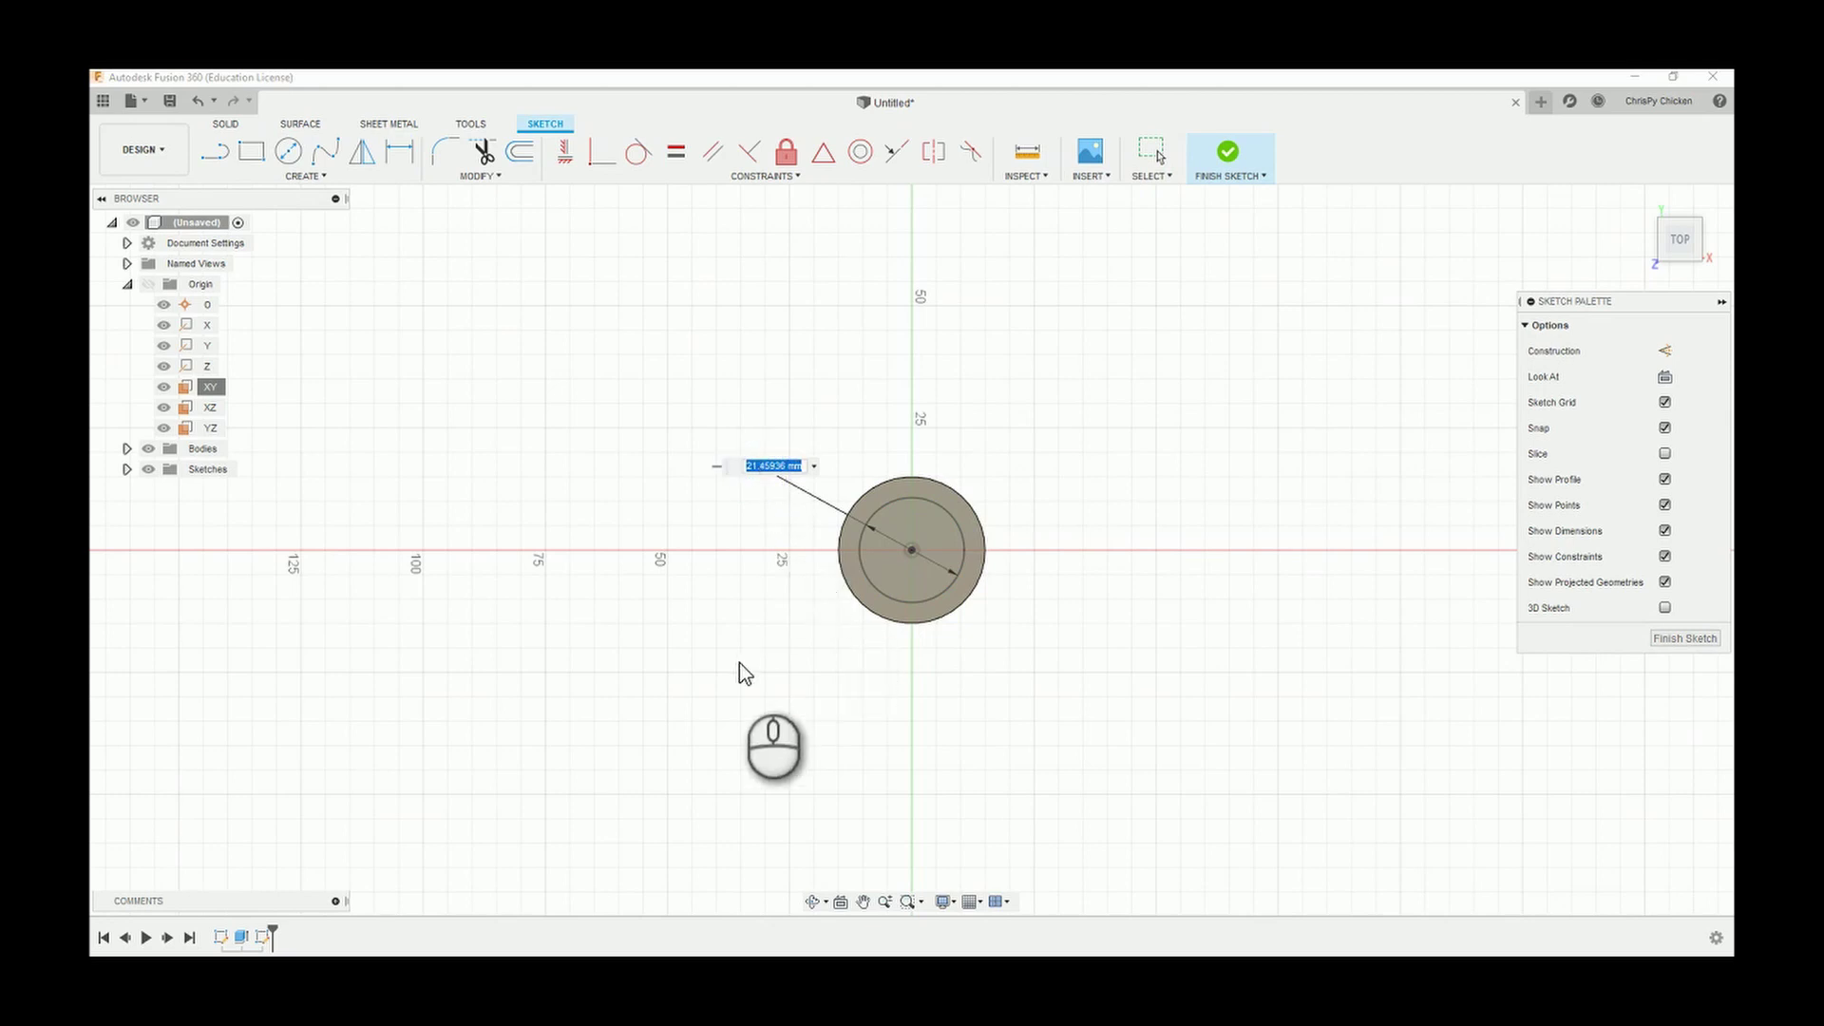
{"action": "type", "text": "20"}
{"action": "key", "text": "Return"}
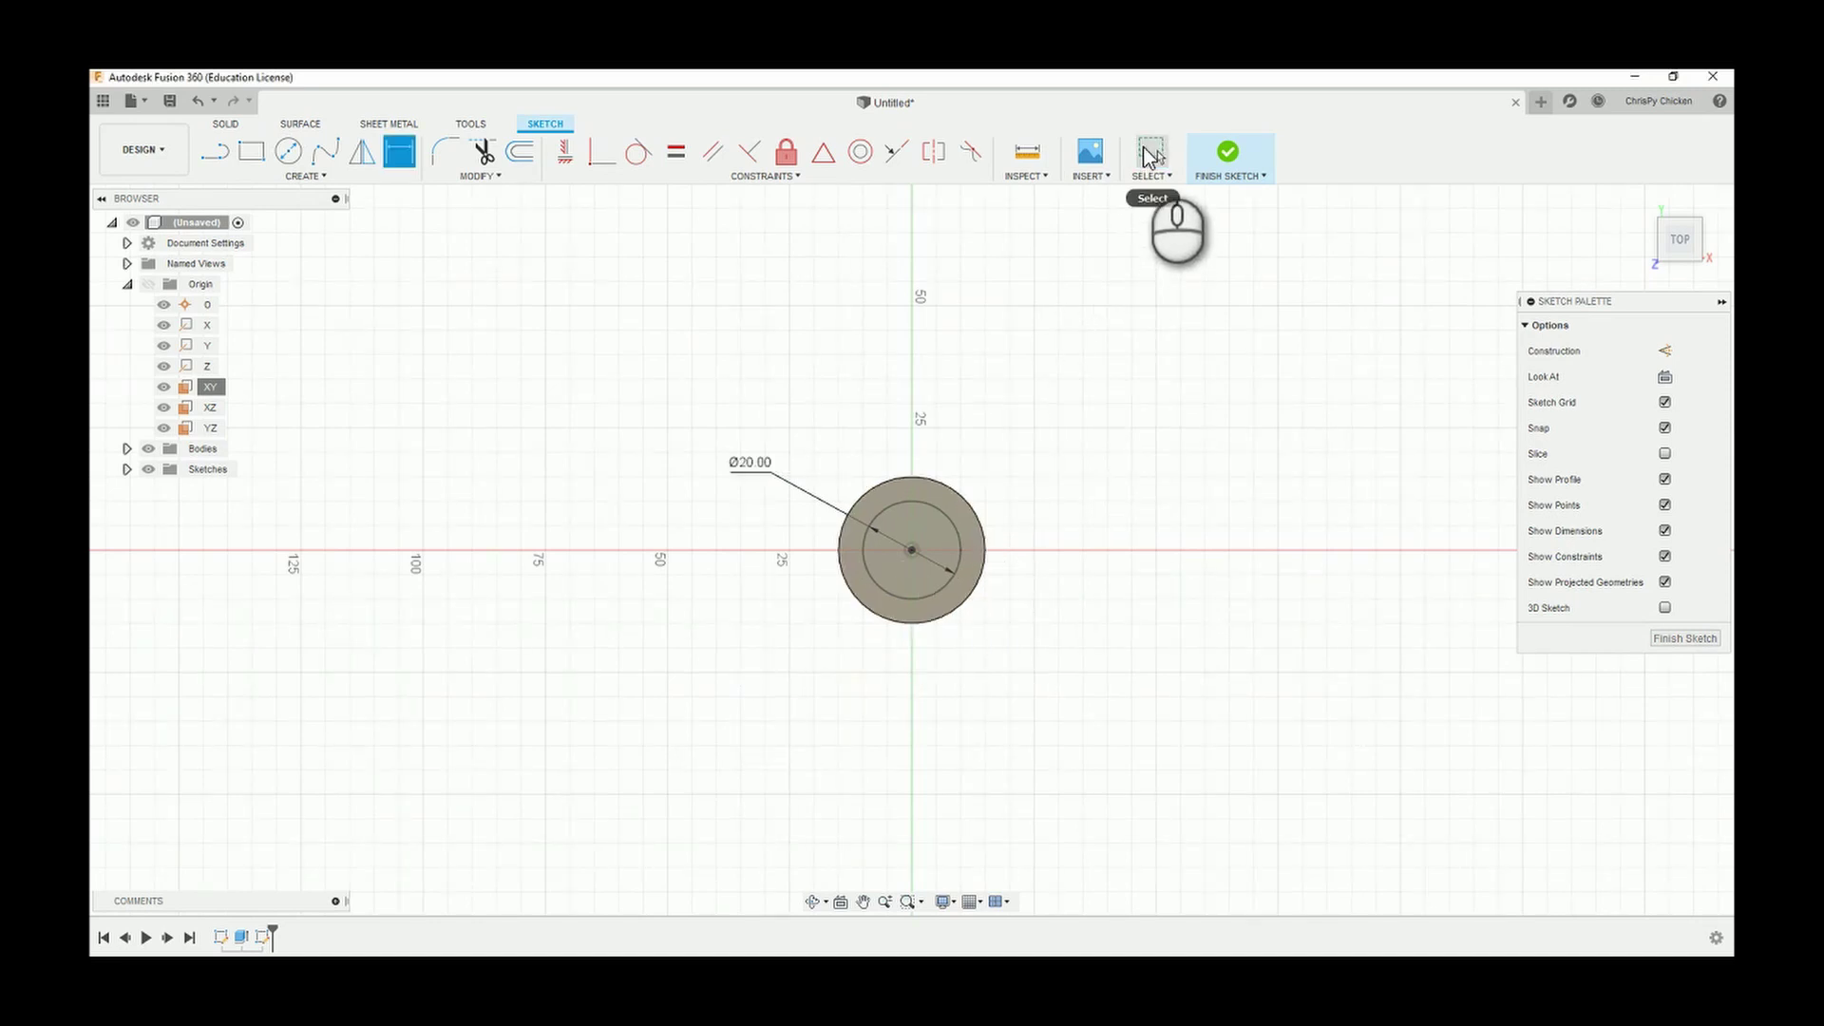
{"action": "left_click", "coordinate": [1150, 155]}
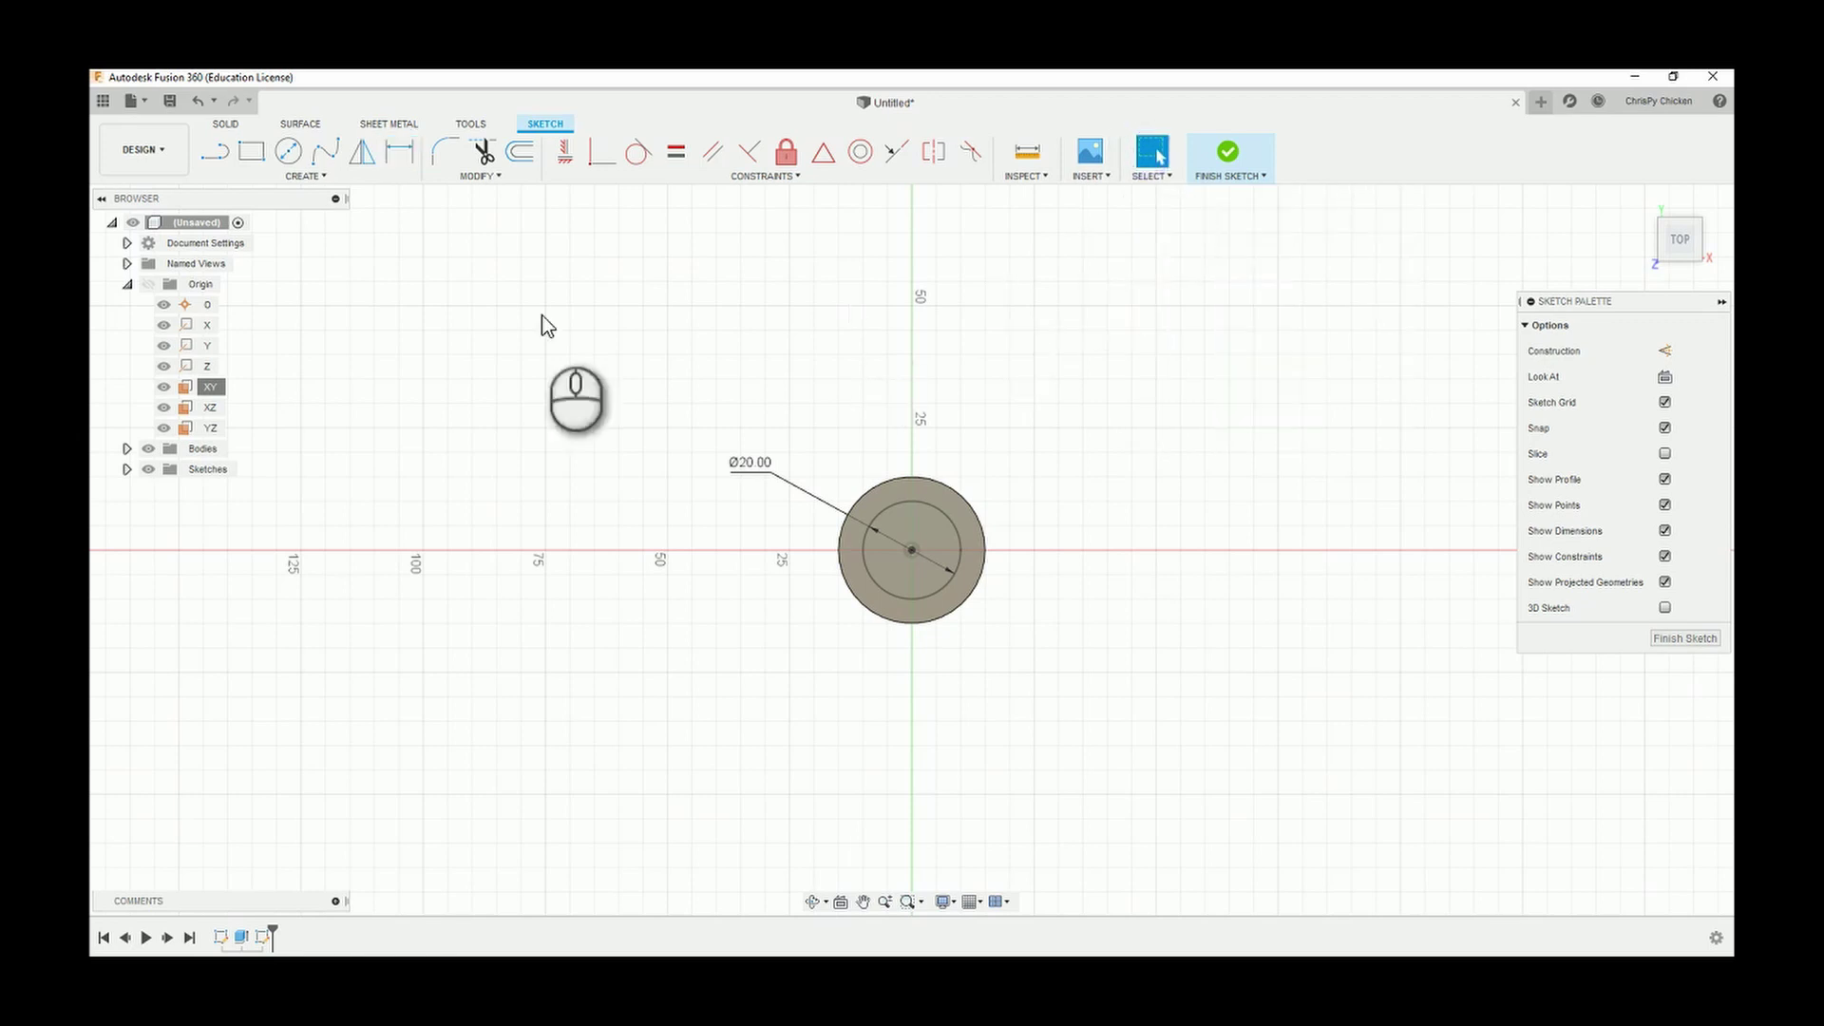
- Hide the Bodies folder to show the inner circle's sketch without the cylinder
{"action": "left_click", "coordinate": [150, 456]}
{"action": "left_click", "coordinate": [147, 450]}
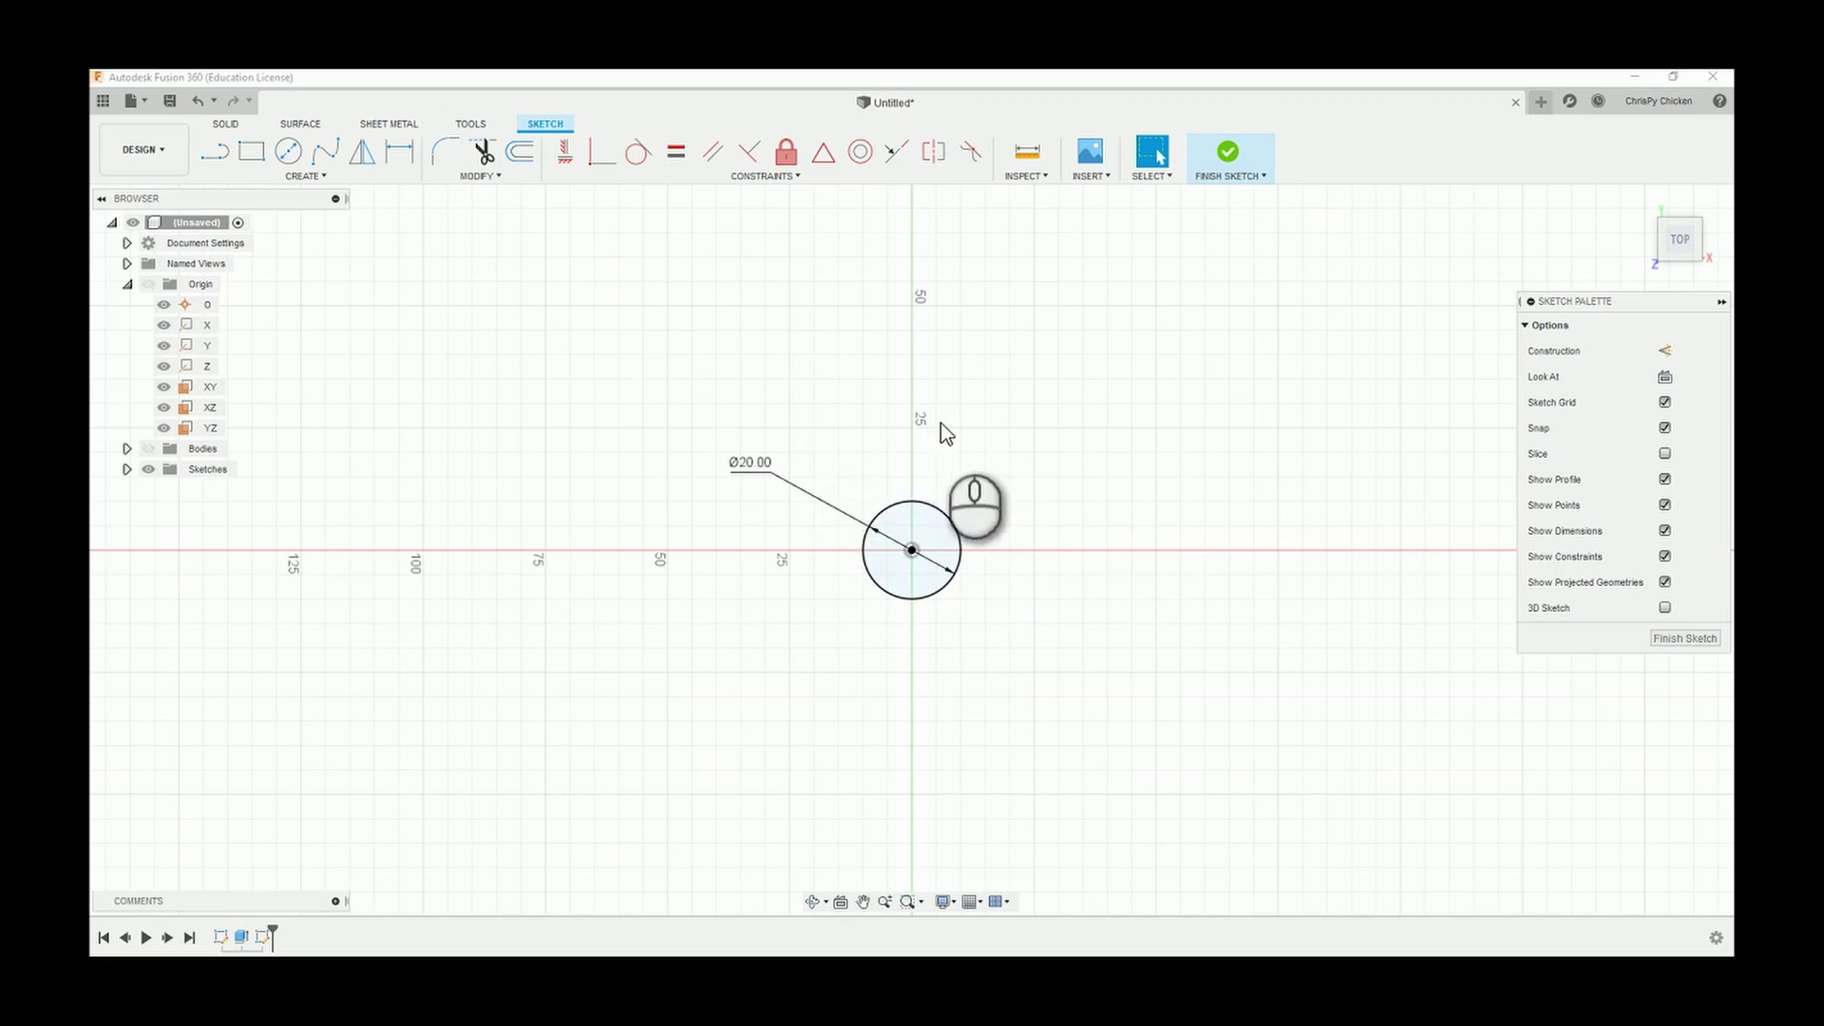
{"action": "left_click", "coordinate": [148, 457]}
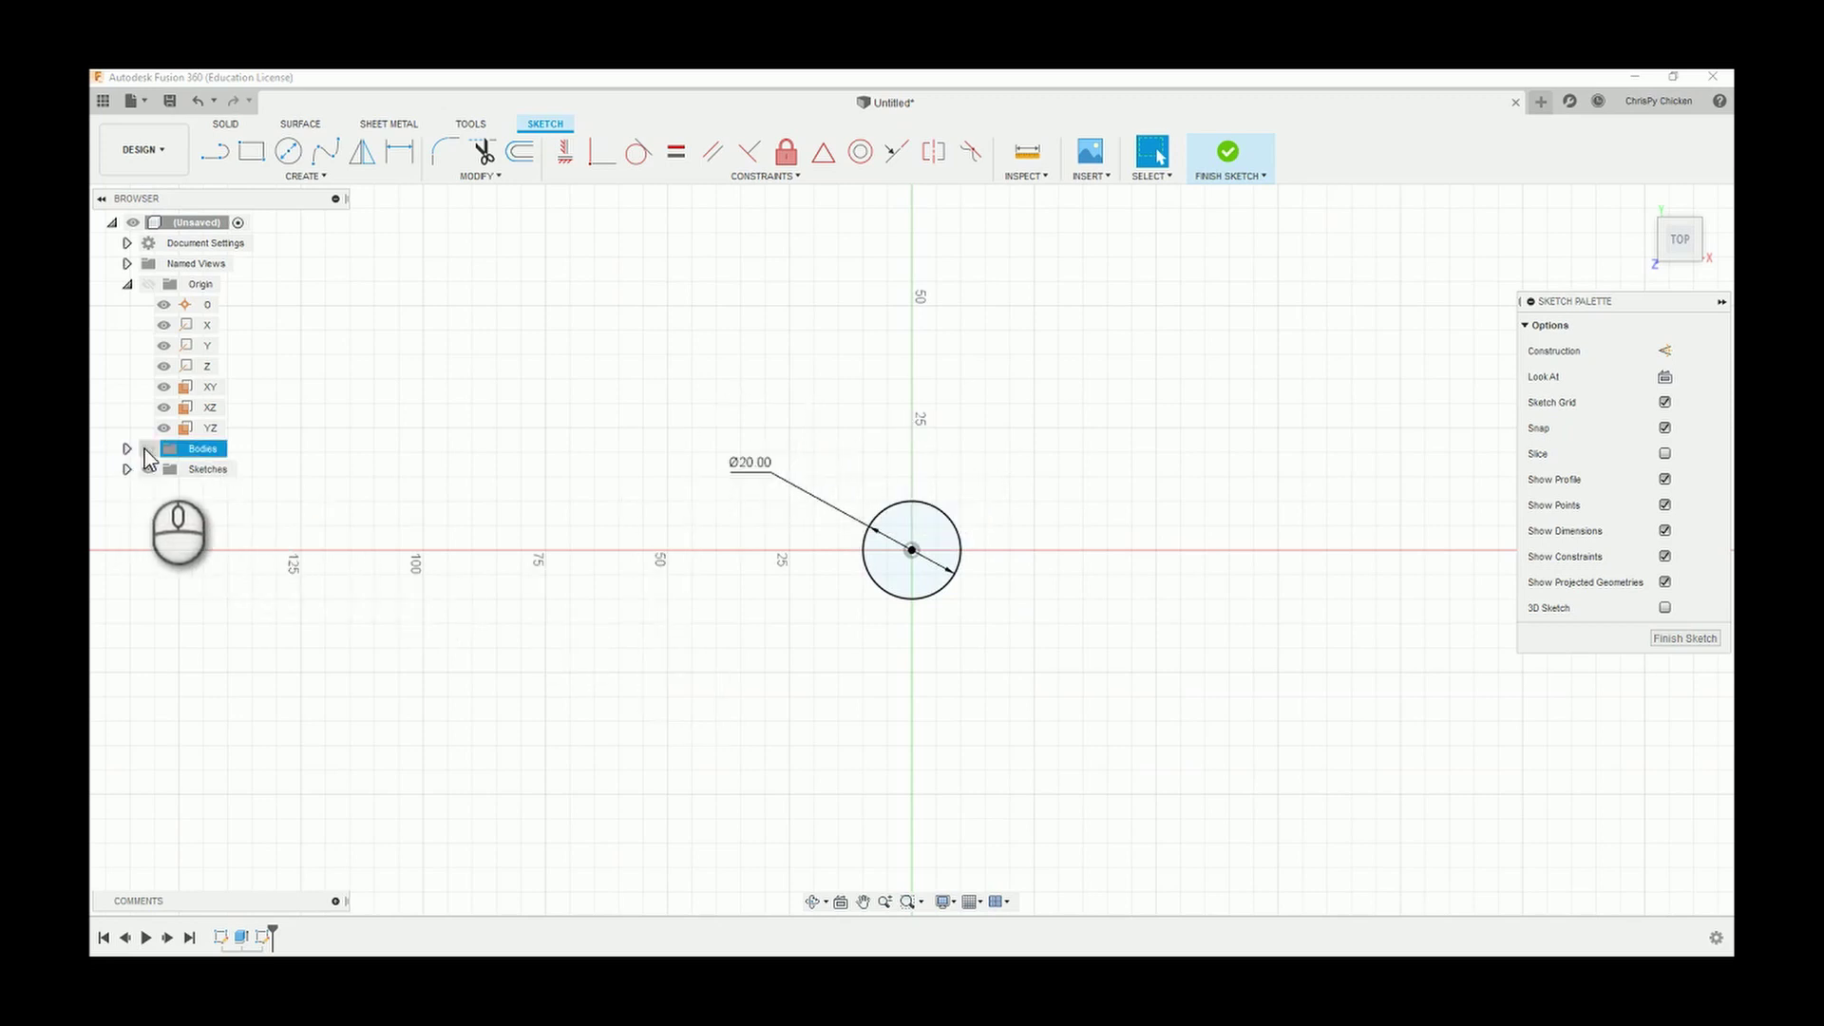
- Show the Bodies folder again and finish the inner circle's sketch
{"action": "left_click", "coordinate": [148, 449]}
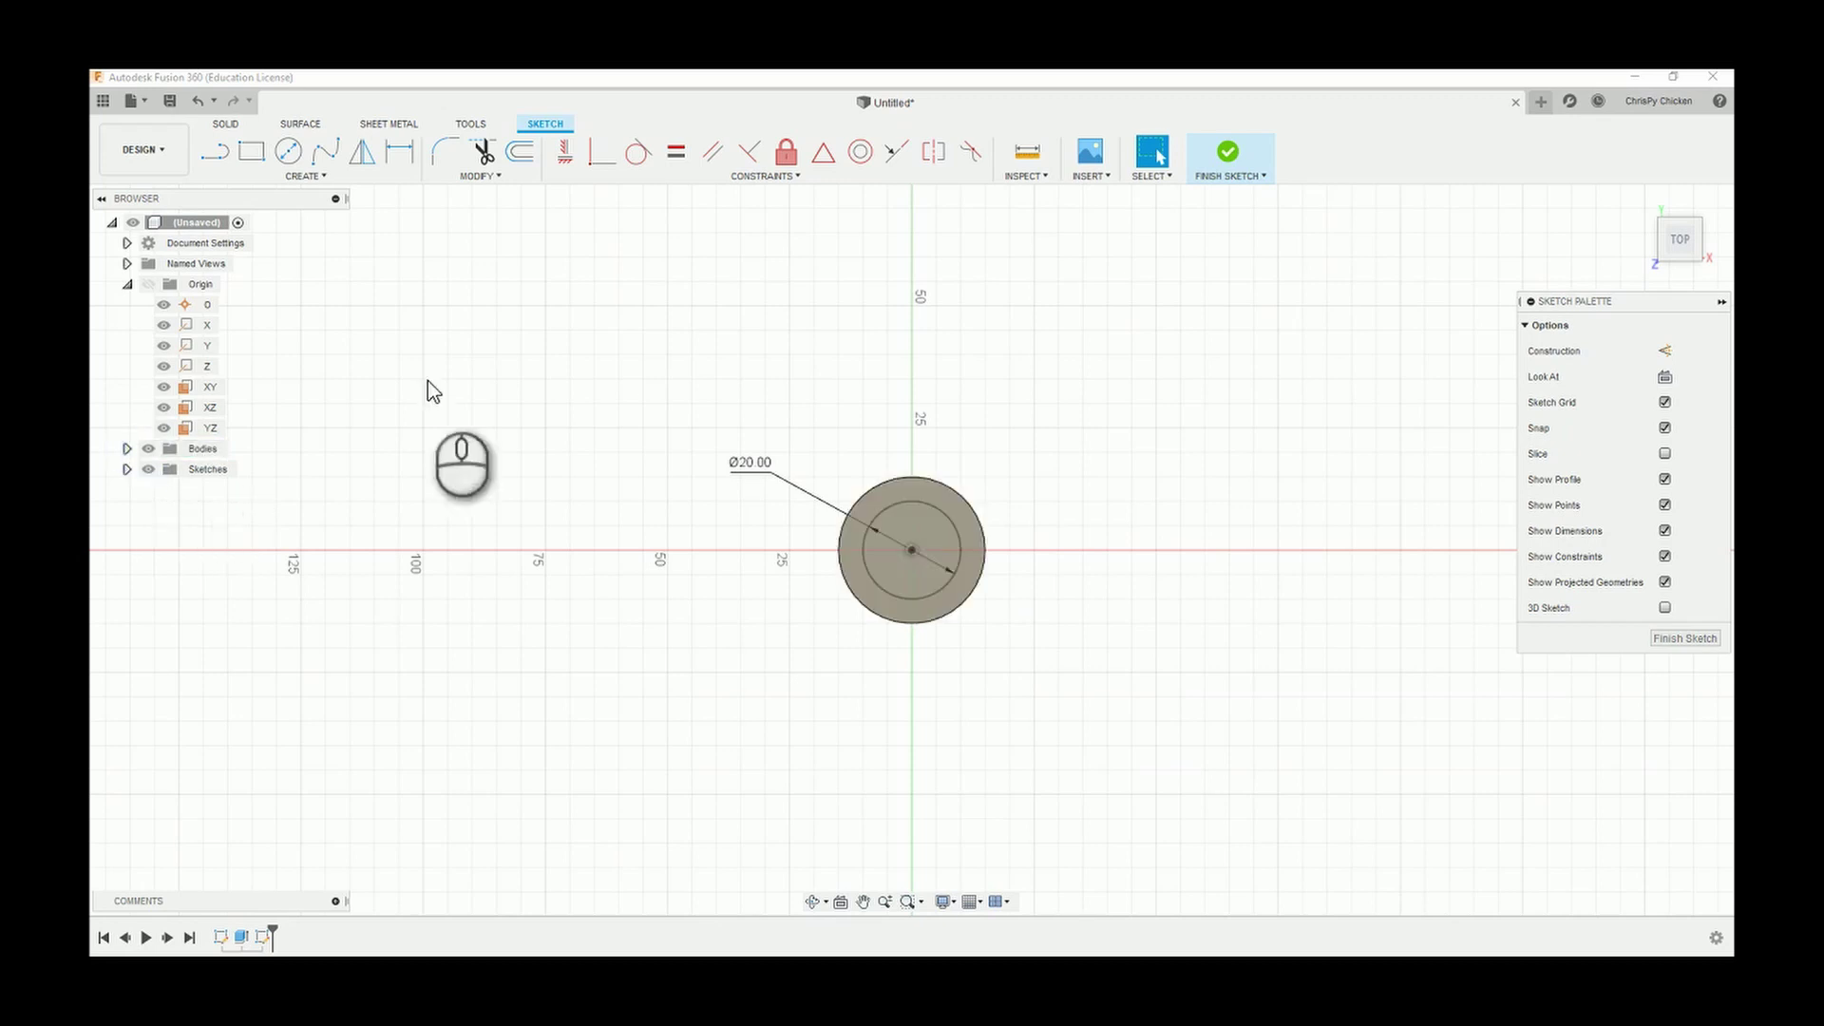
{"action": "left_click", "coordinate": [1226, 154]}
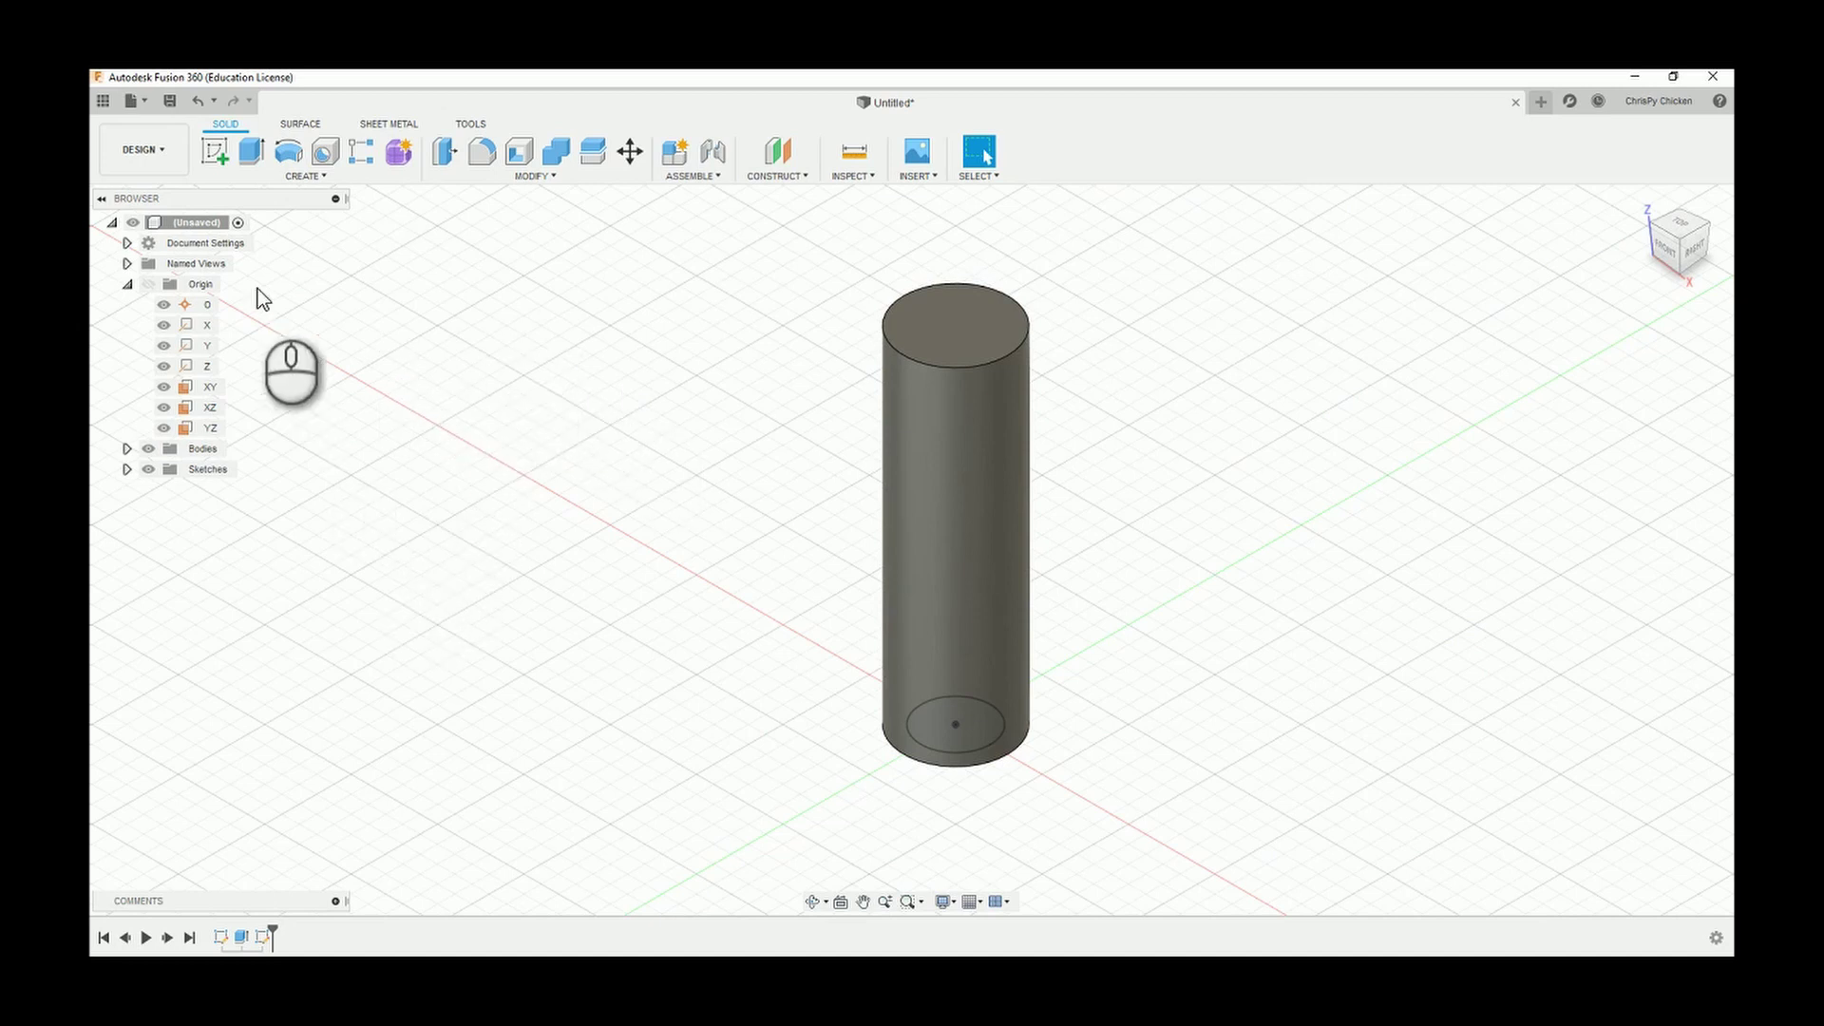
- Extrude the 20 mm circle profile through the cylinder as a one-sided cut with the extent set to All
{"action": "left_click", "coordinate": [249, 154]}
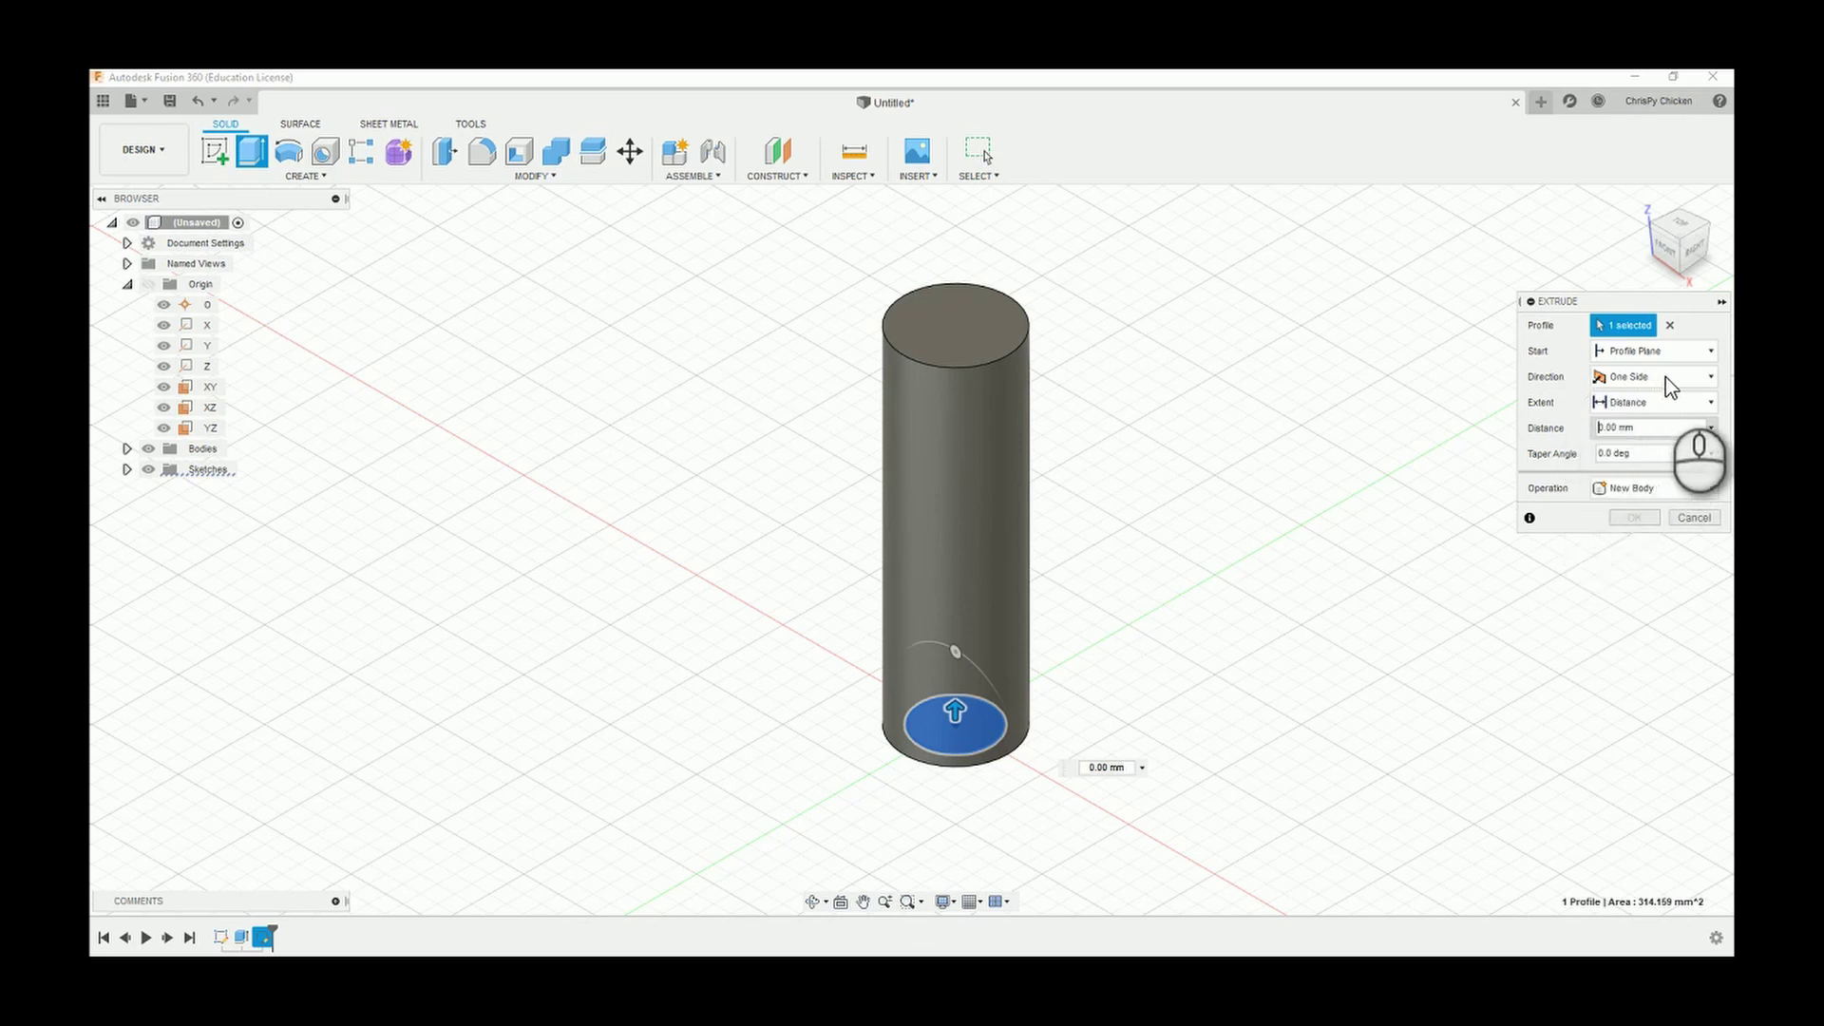
{"action": "left_click", "coordinate": [1666, 405]}
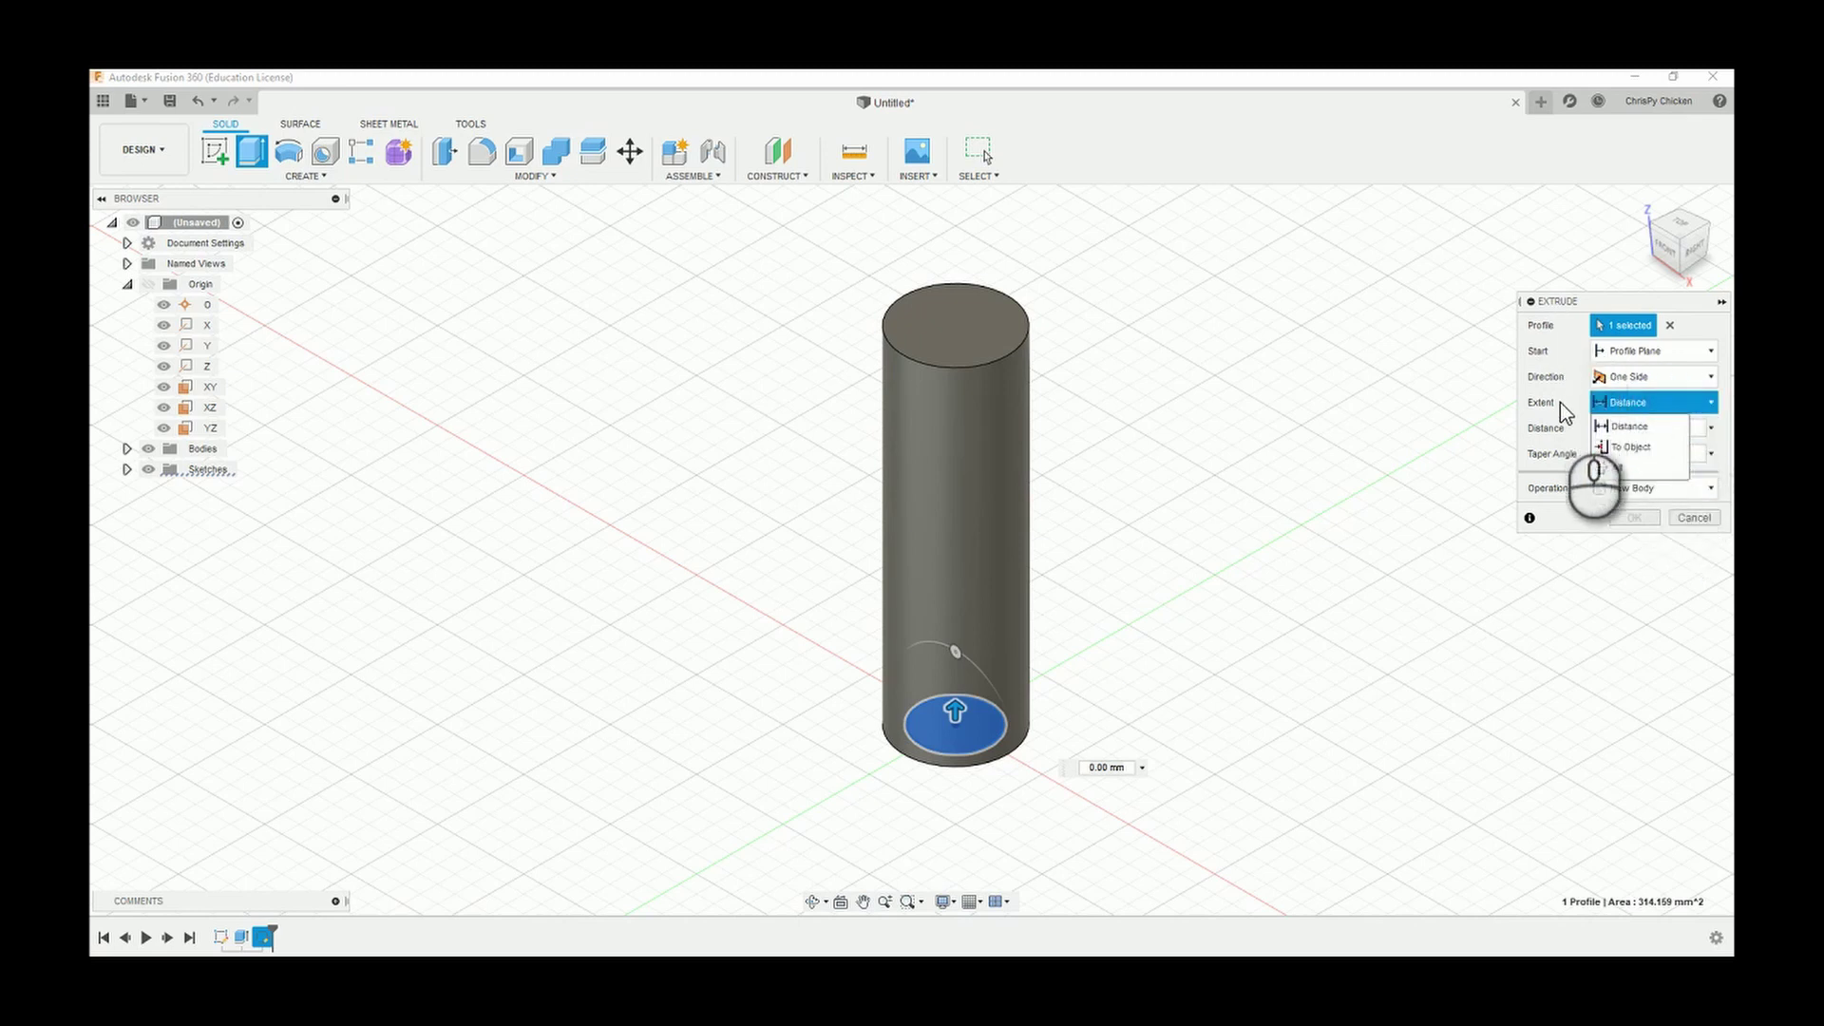
{"action": "left_click", "coordinate": [1612, 470]}
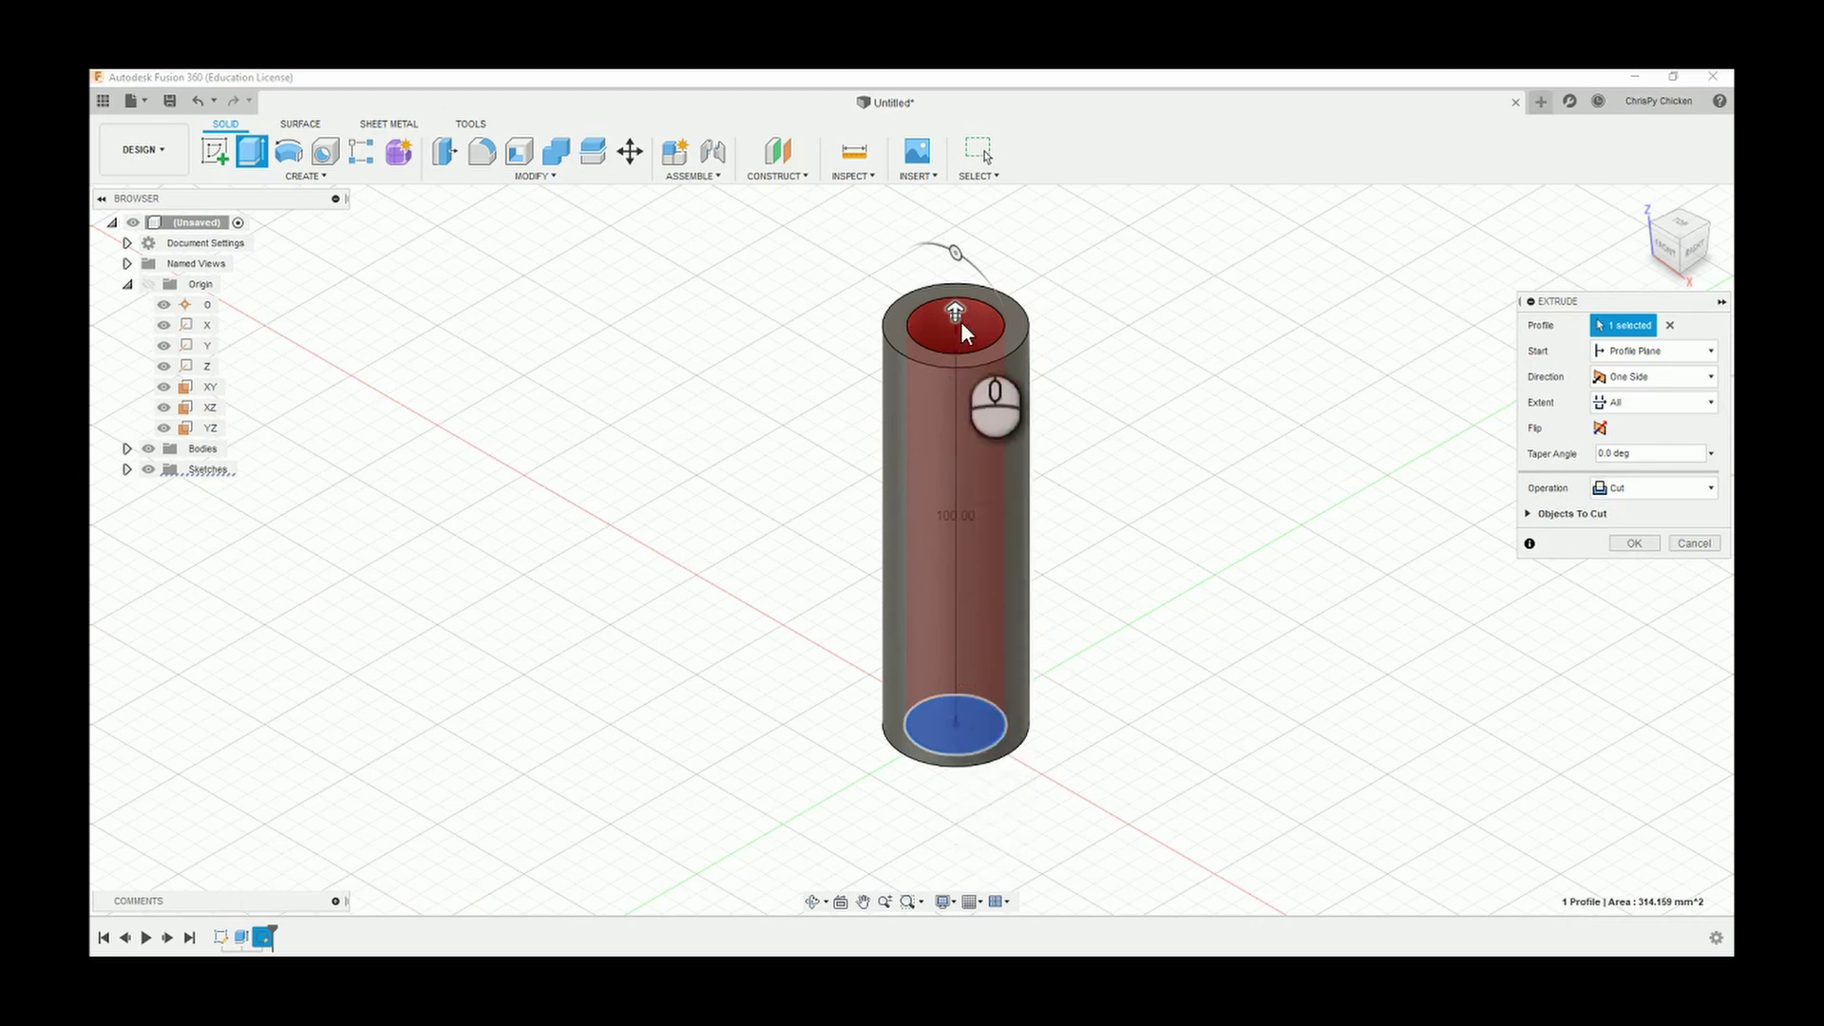
{"action": "left_click", "coordinate": [1627, 544]}
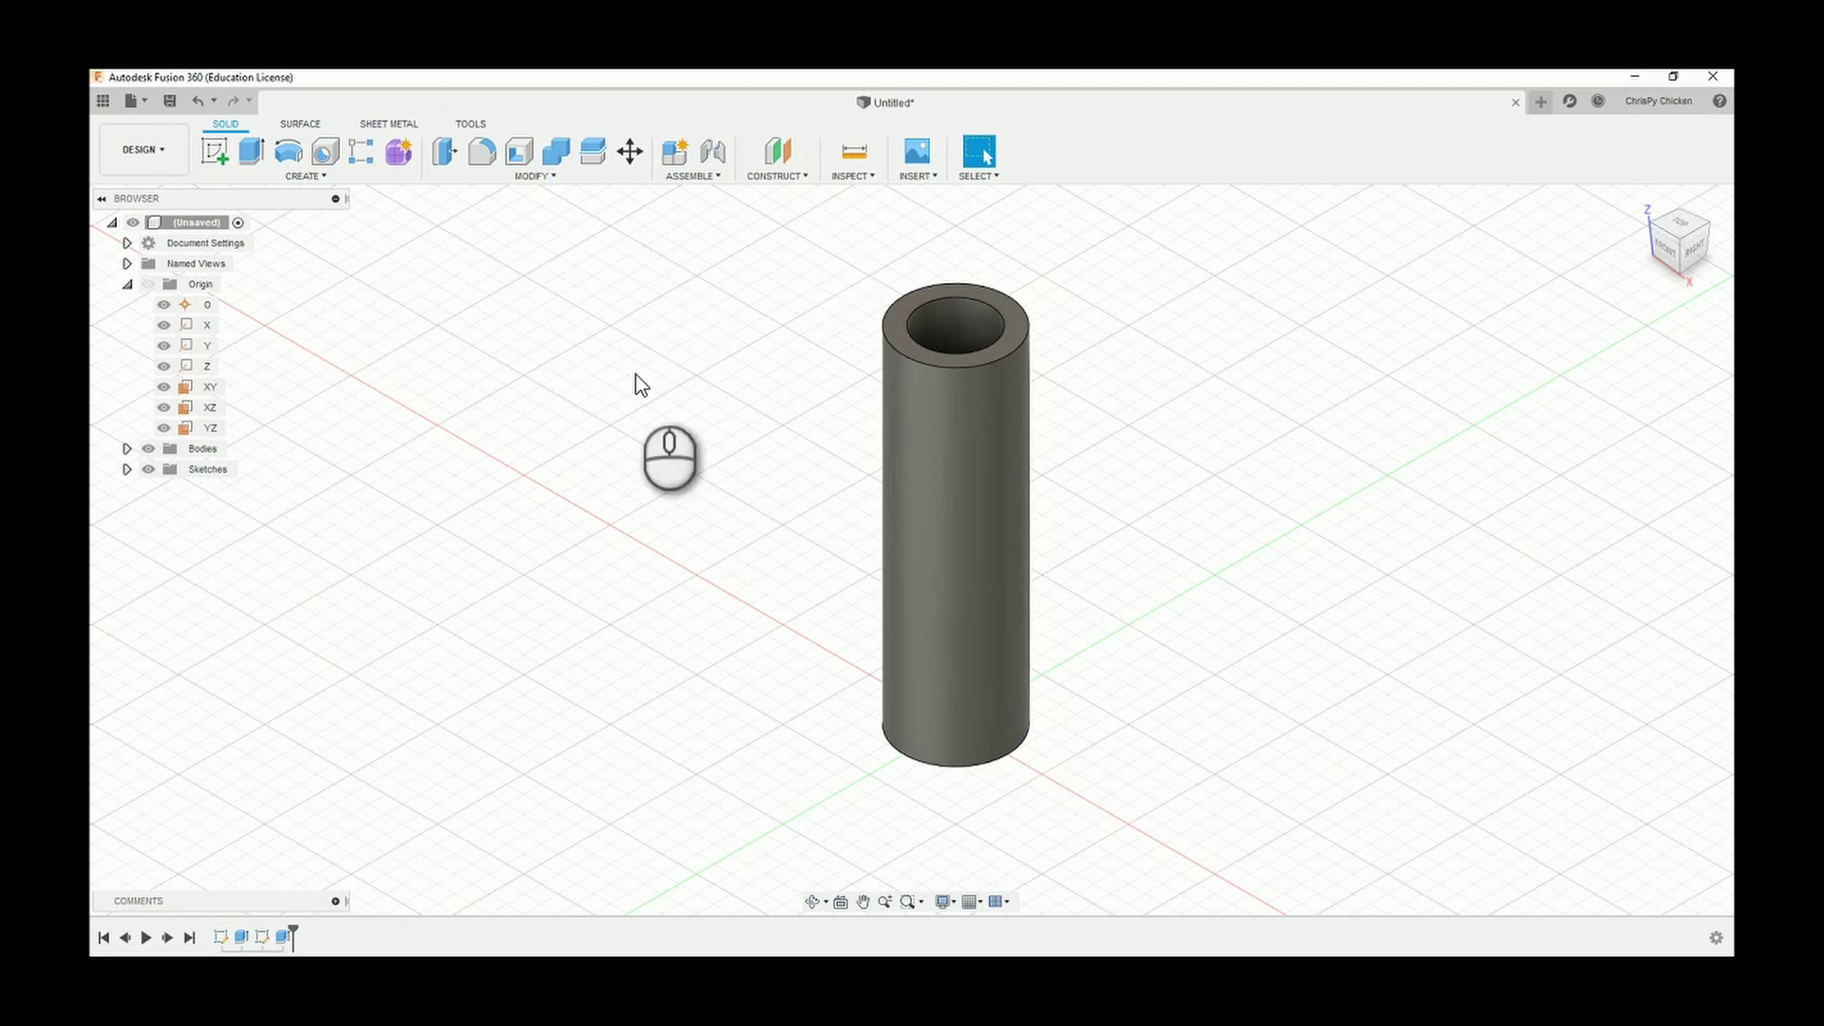
- Start a third sketch on the XY origin plane
{"action": "left_click", "coordinate": [814, 903]}
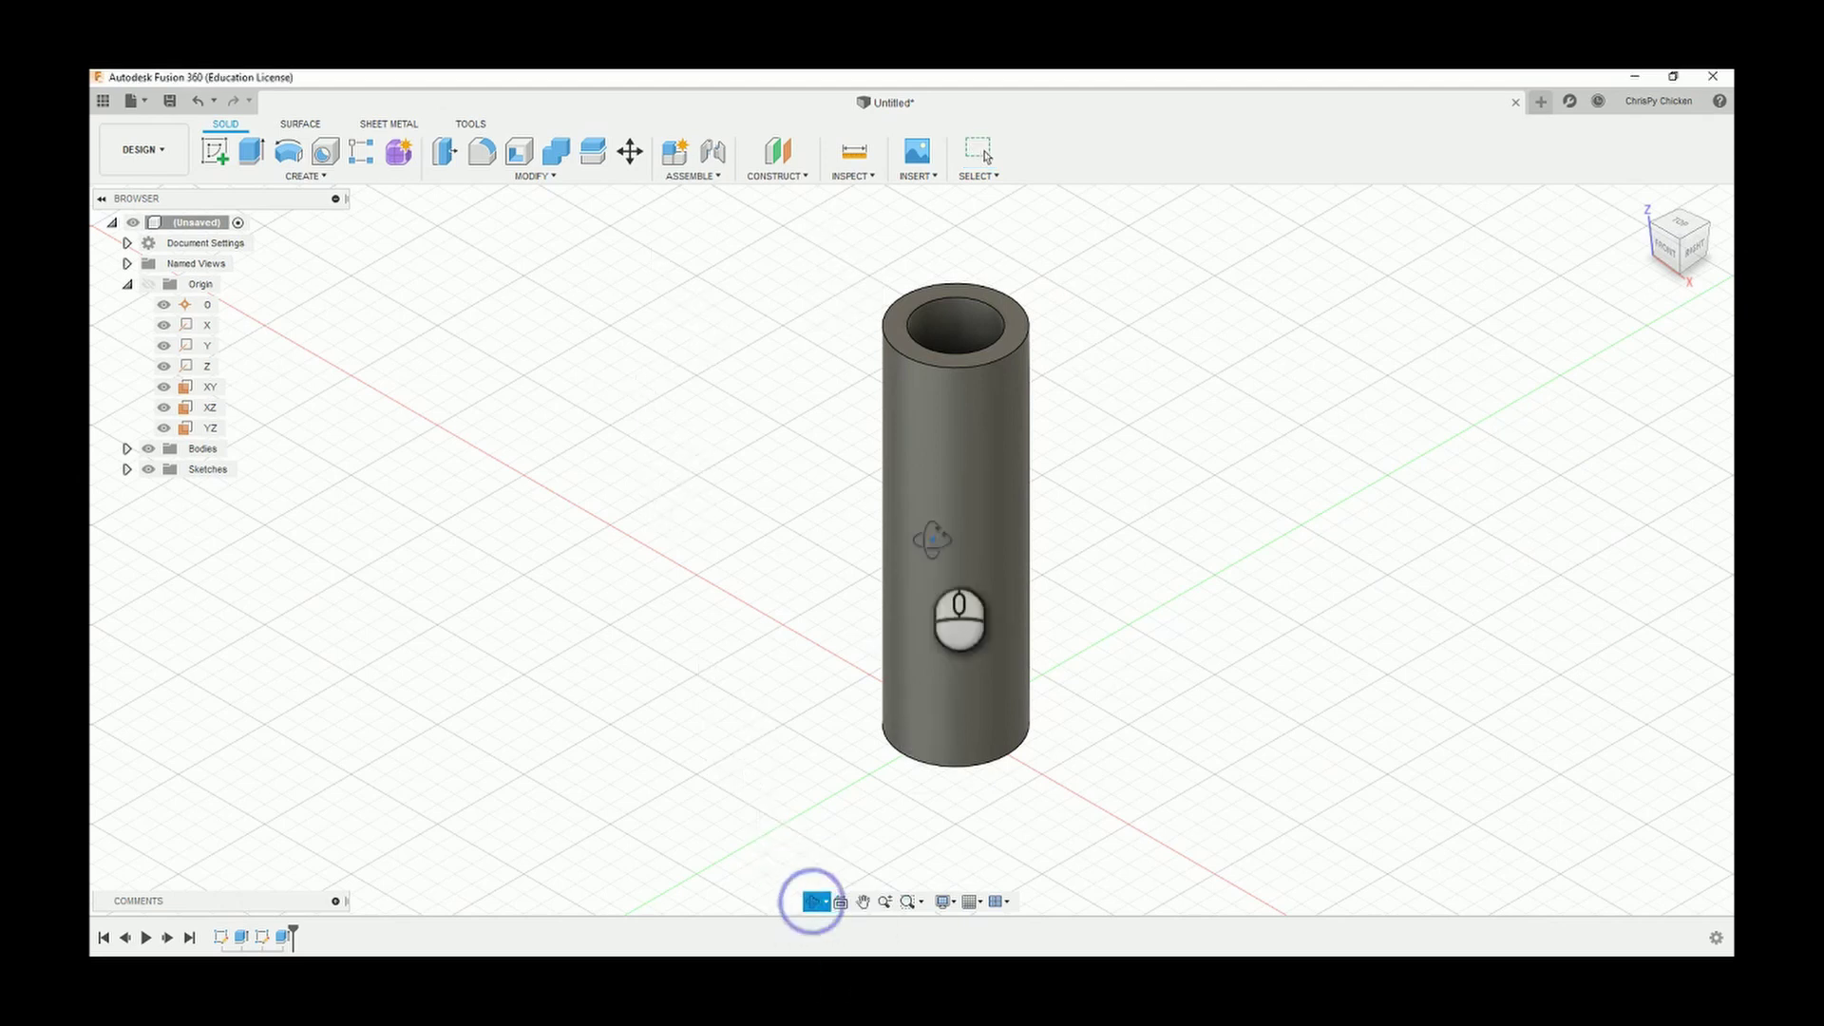
{"action": "mouse_move", "coordinate": [955, 475]}
{"action": "left_mouse_down"}
{"action": "mouse_move", "coordinate": [960, 568]}
{"action": "mouse_move", "coordinate": [967, 518]}
{"action": "mouse_move", "coordinate": [928, 434]}
{"action": "mouse_move", "coordinate": [956, 492]}
{"action": "left_mouse_up"}
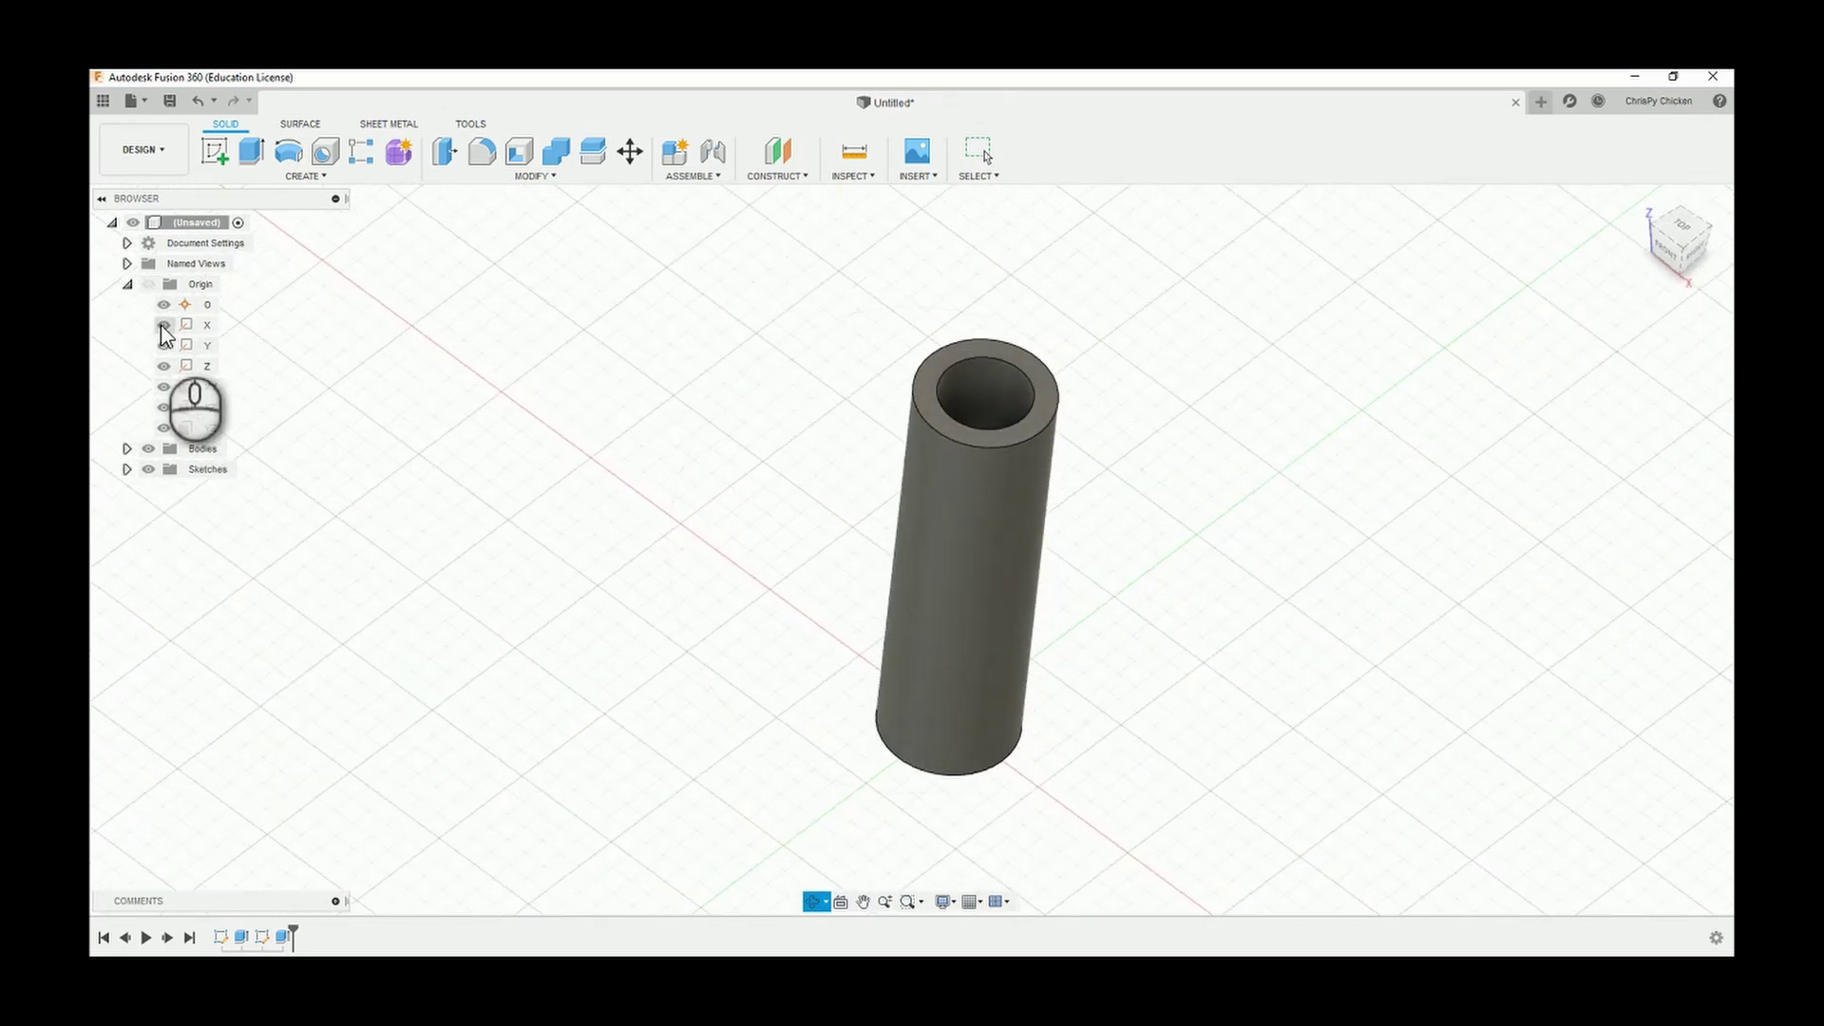
{"action": "left_click", "coordinate": [165, 387]}
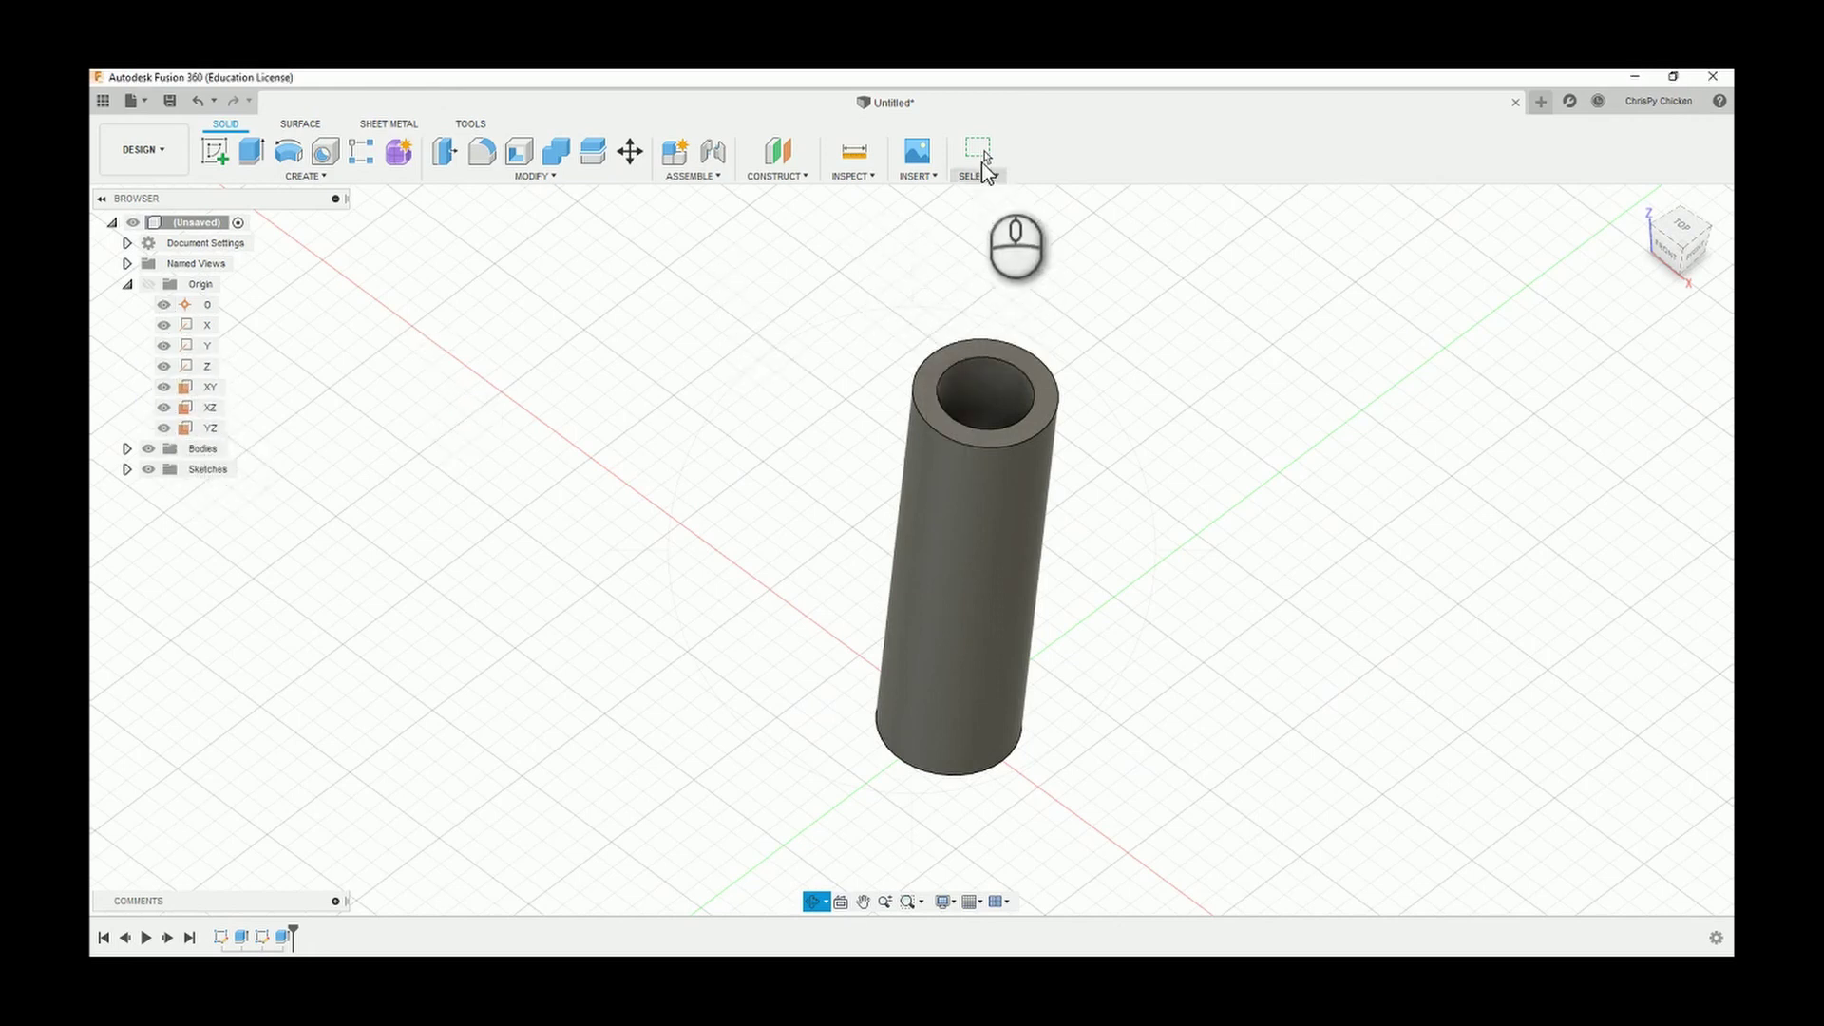
{"action": "left_click", "coordinate": [980, 154]}
{"action": "right_click", "coordinate": [215, 393]}
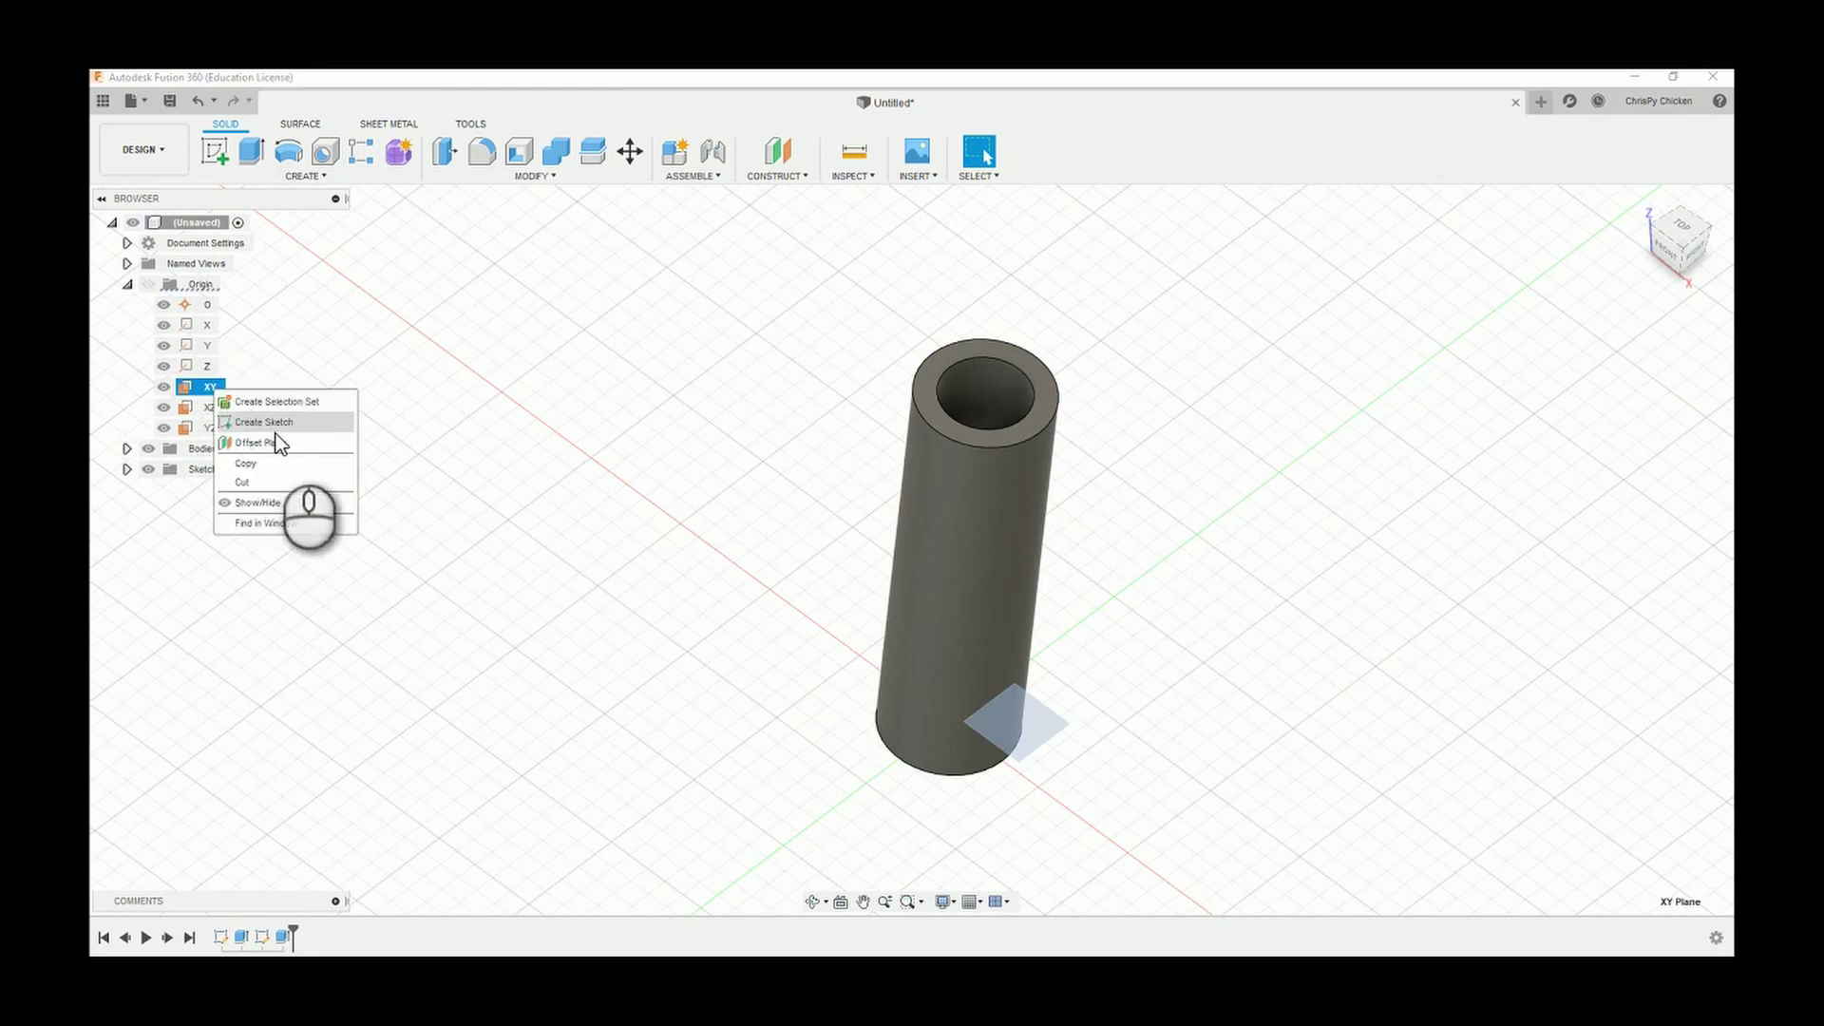
{"action": "left_click", "coordinate": [277, 424]}
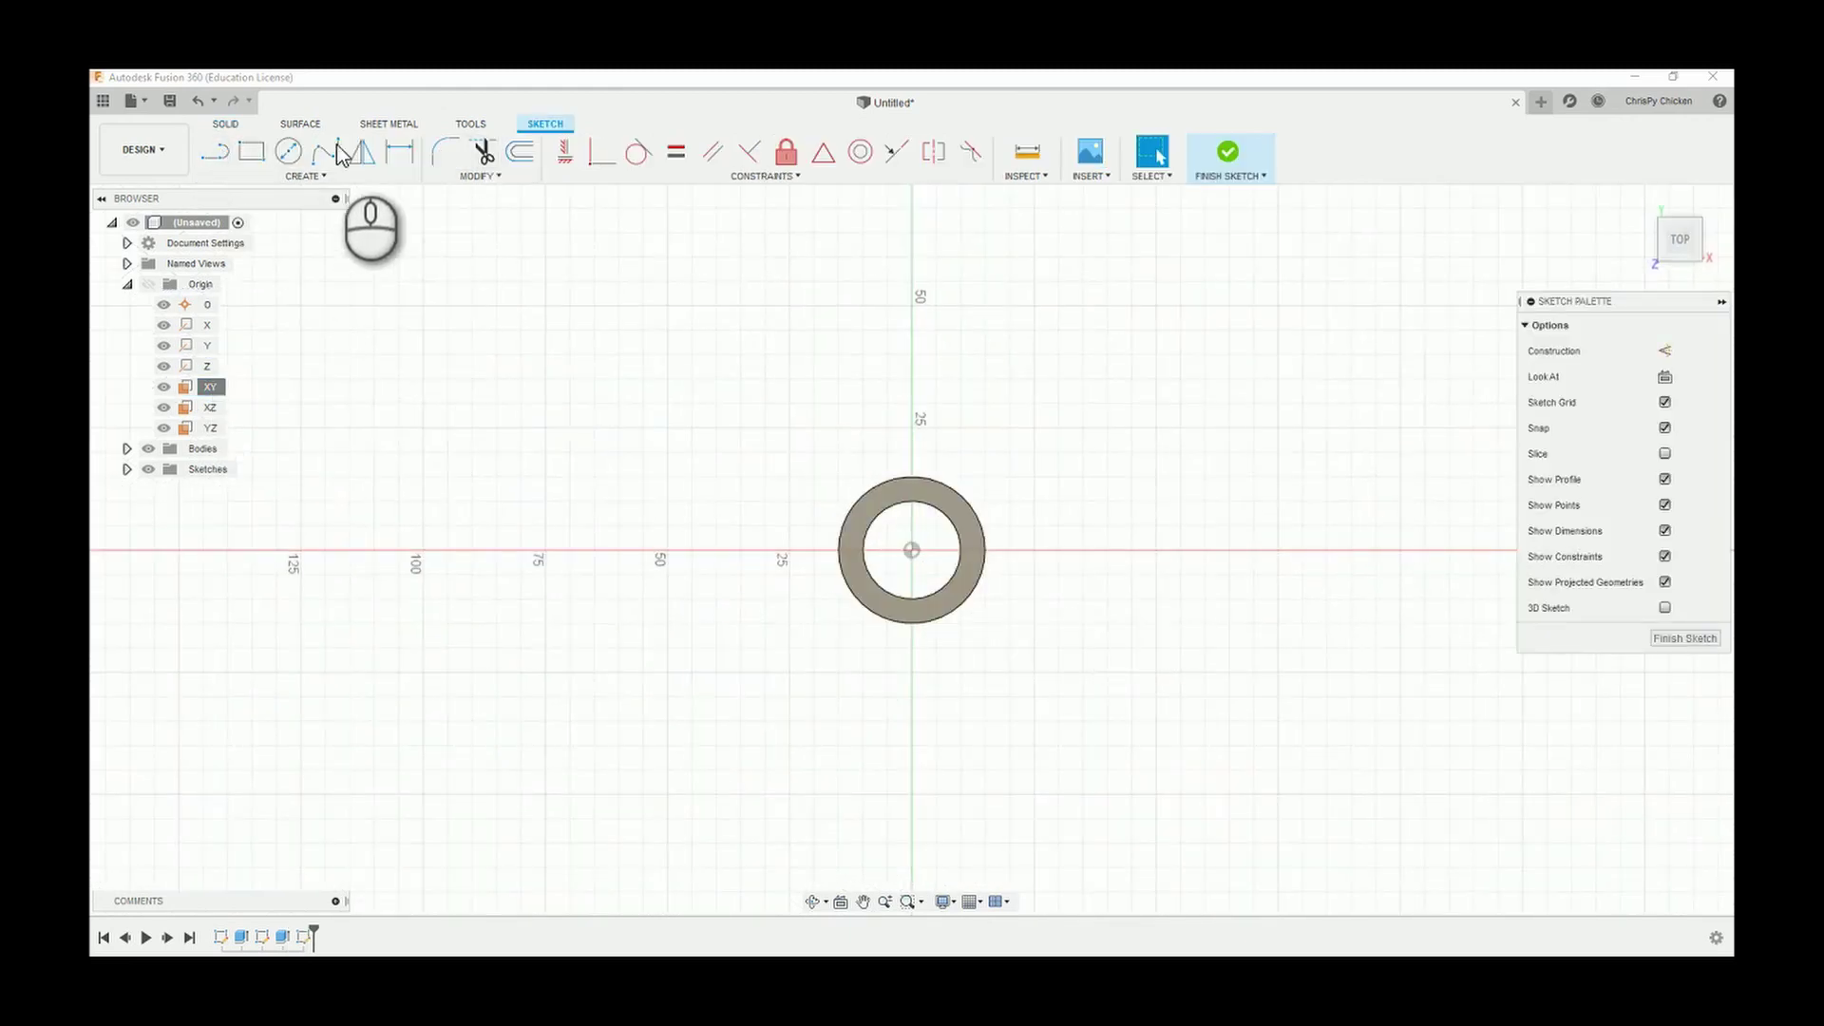
- Draw a 50 mm horizontal line from the origin along the positive X axis and convert it to a construction line
{"action": "left_click", "coordinate": [215, 152]}
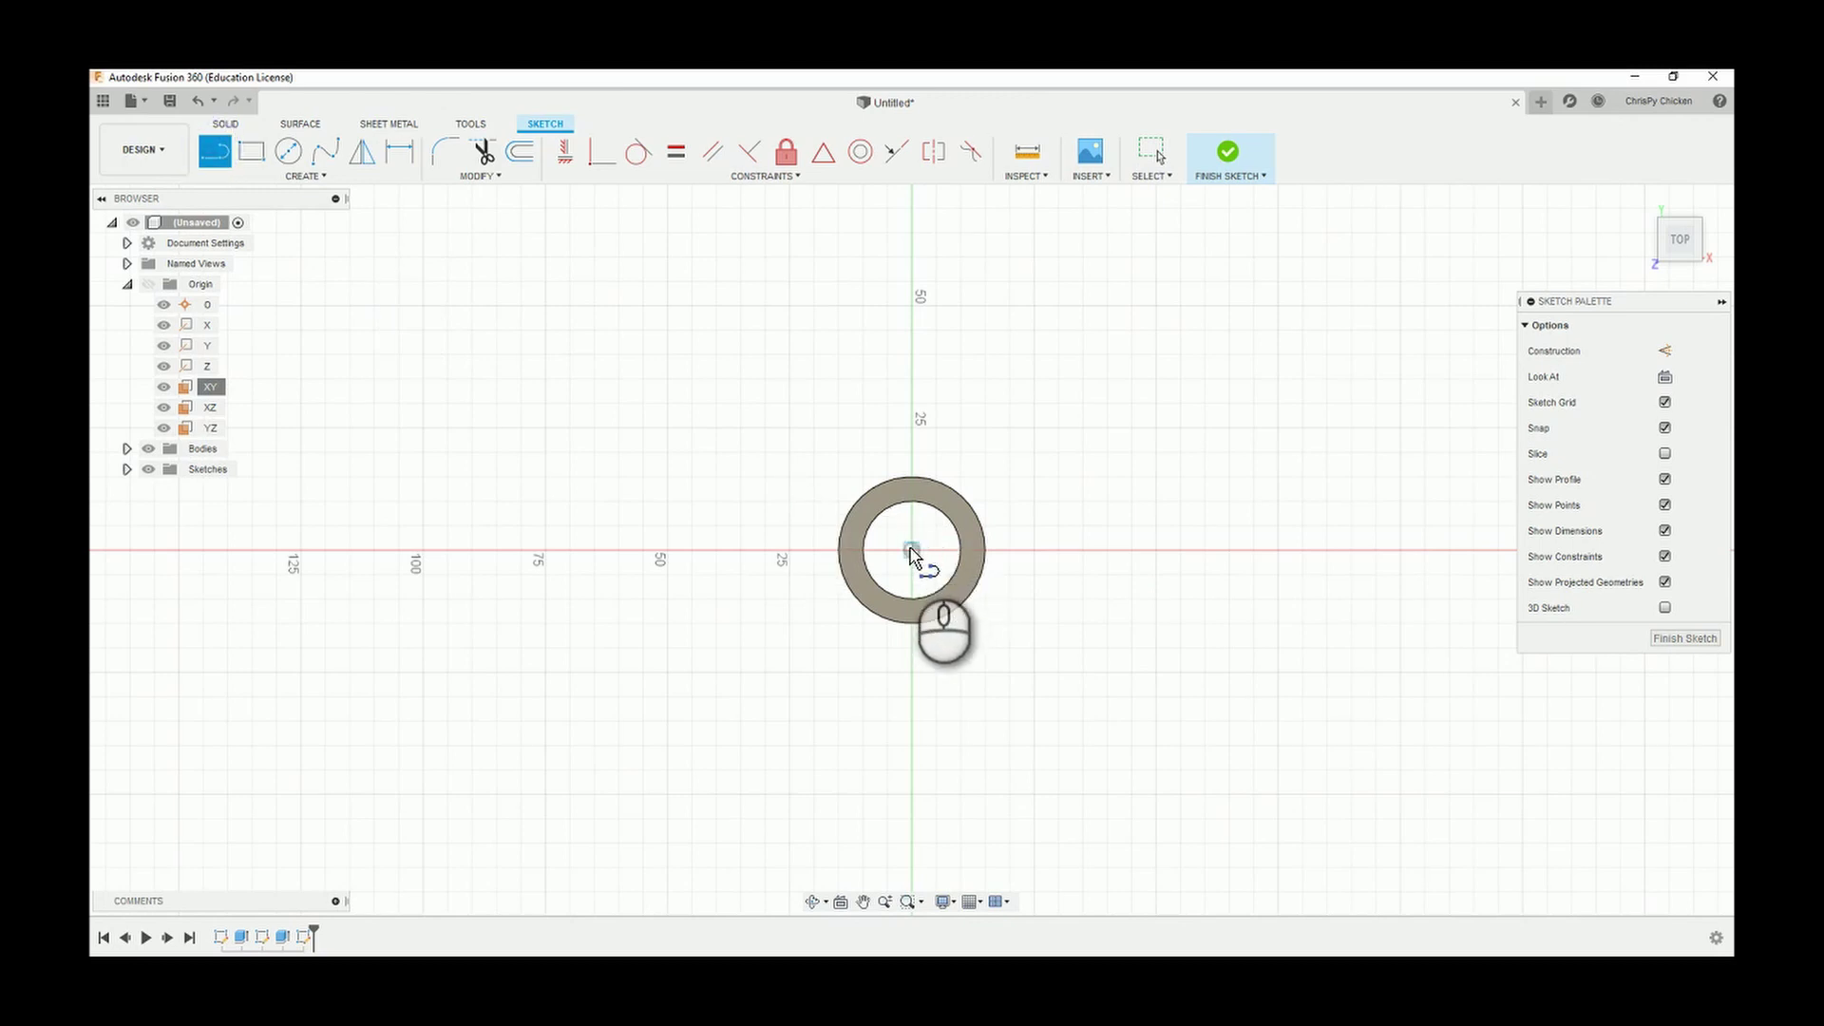
{"action": "left_click", "coordinate": [911, 550]}
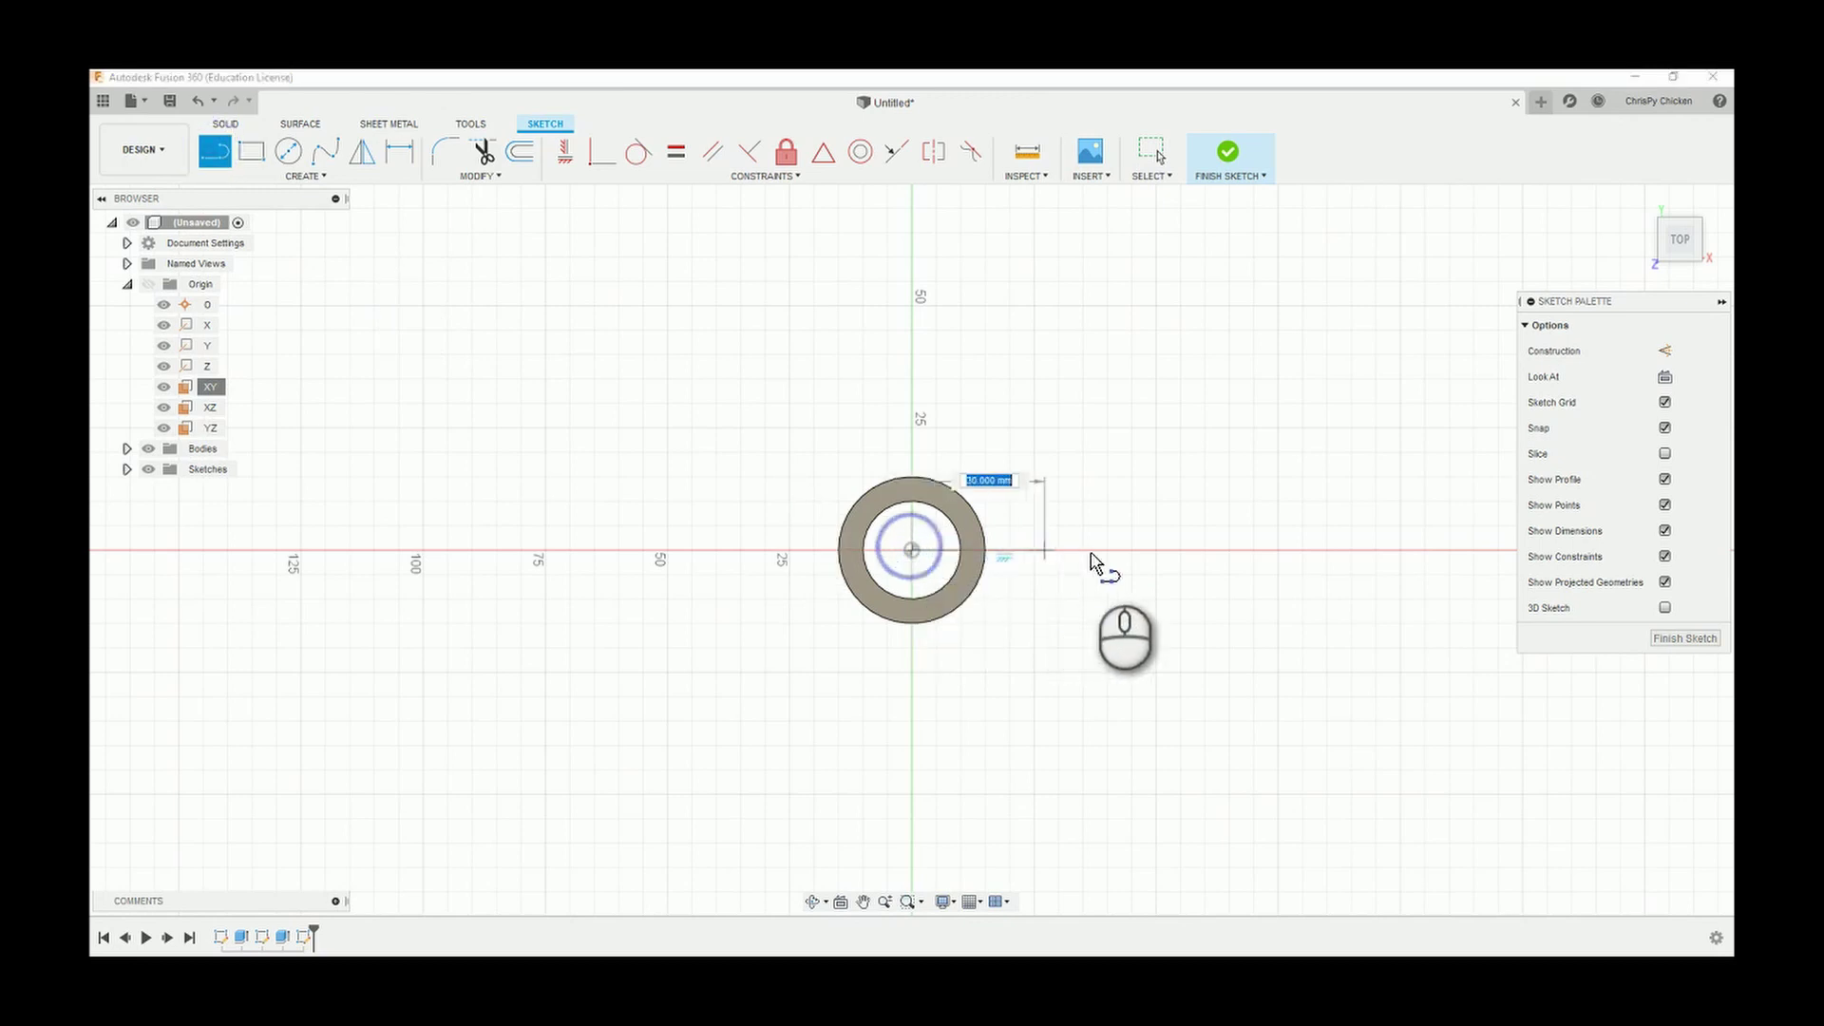
{"action": "left_click", "coordinate": [1156, 551]}
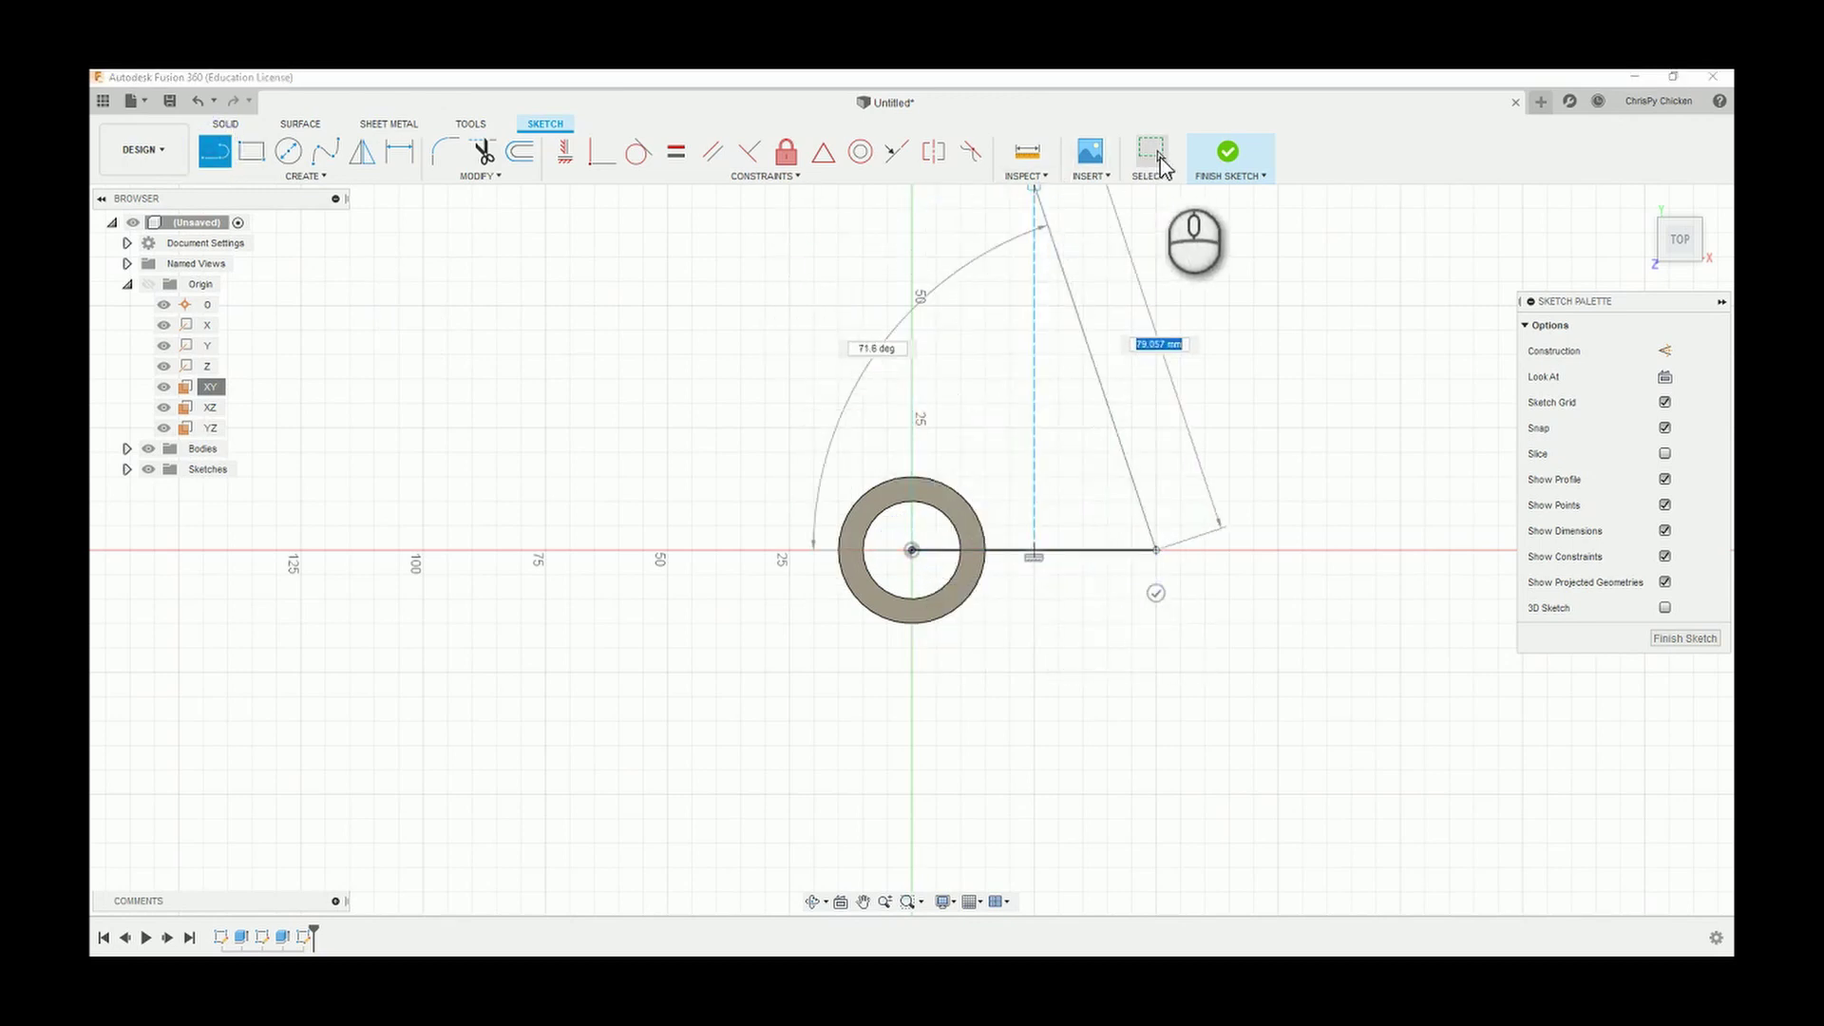
{"action": "key", "text": "Escape"}
{"action": "right_click", "coordinate": [1080, 557]}
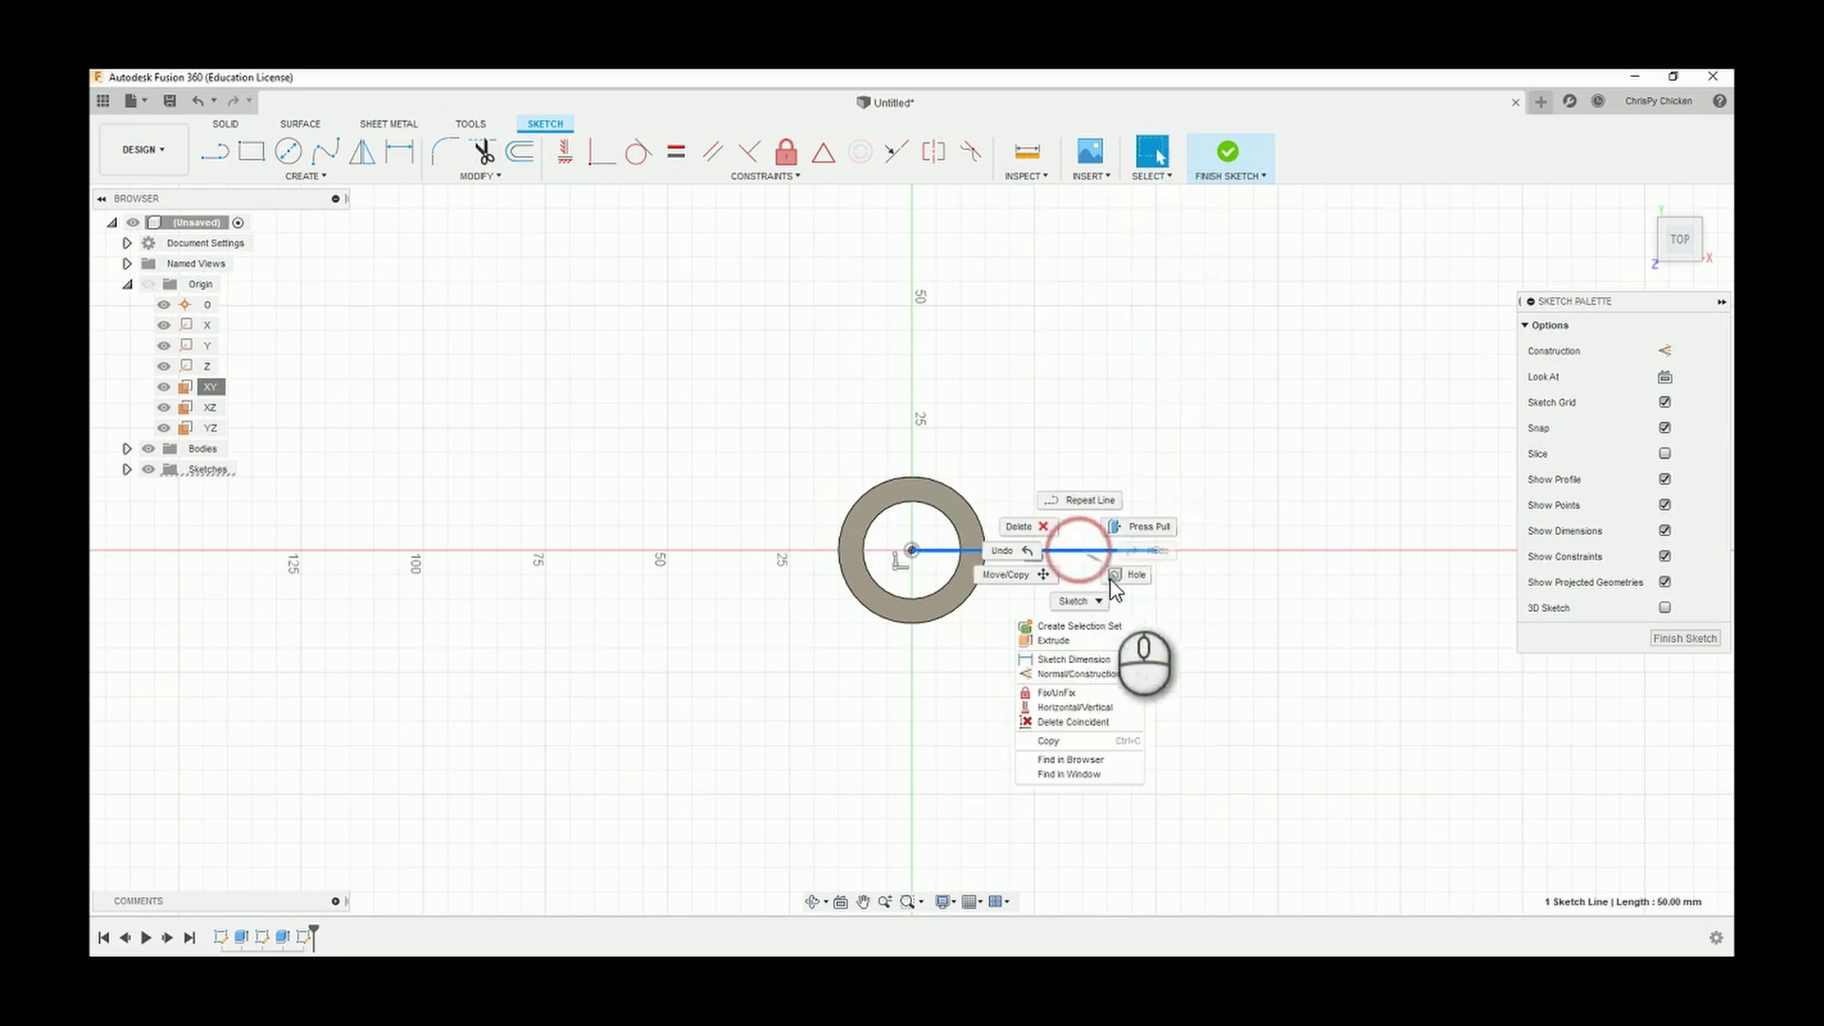
{"action": "left_click", "coordinate": [1071, 676]}
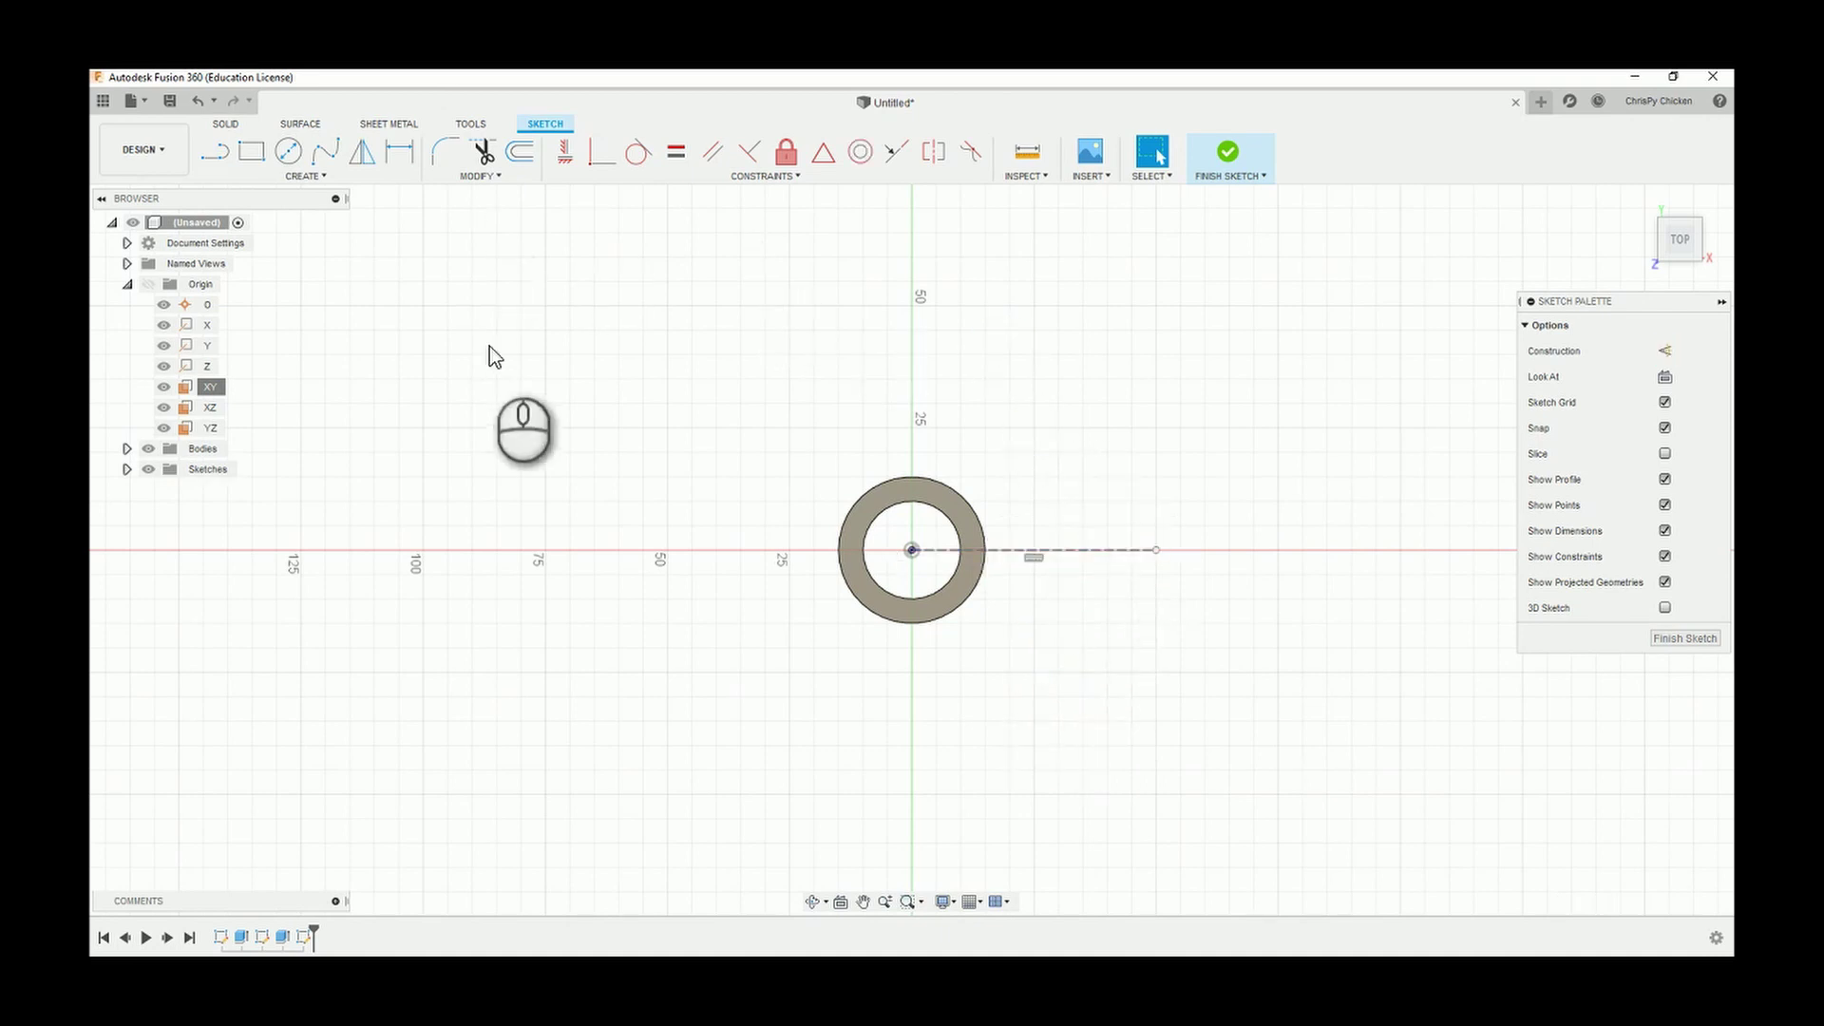
- Draw two concentric circles, about 33 mm and 18 mm in diameter, centred on the construction line's free end
{"action": "left_click", "coordinate": [288, 152]}
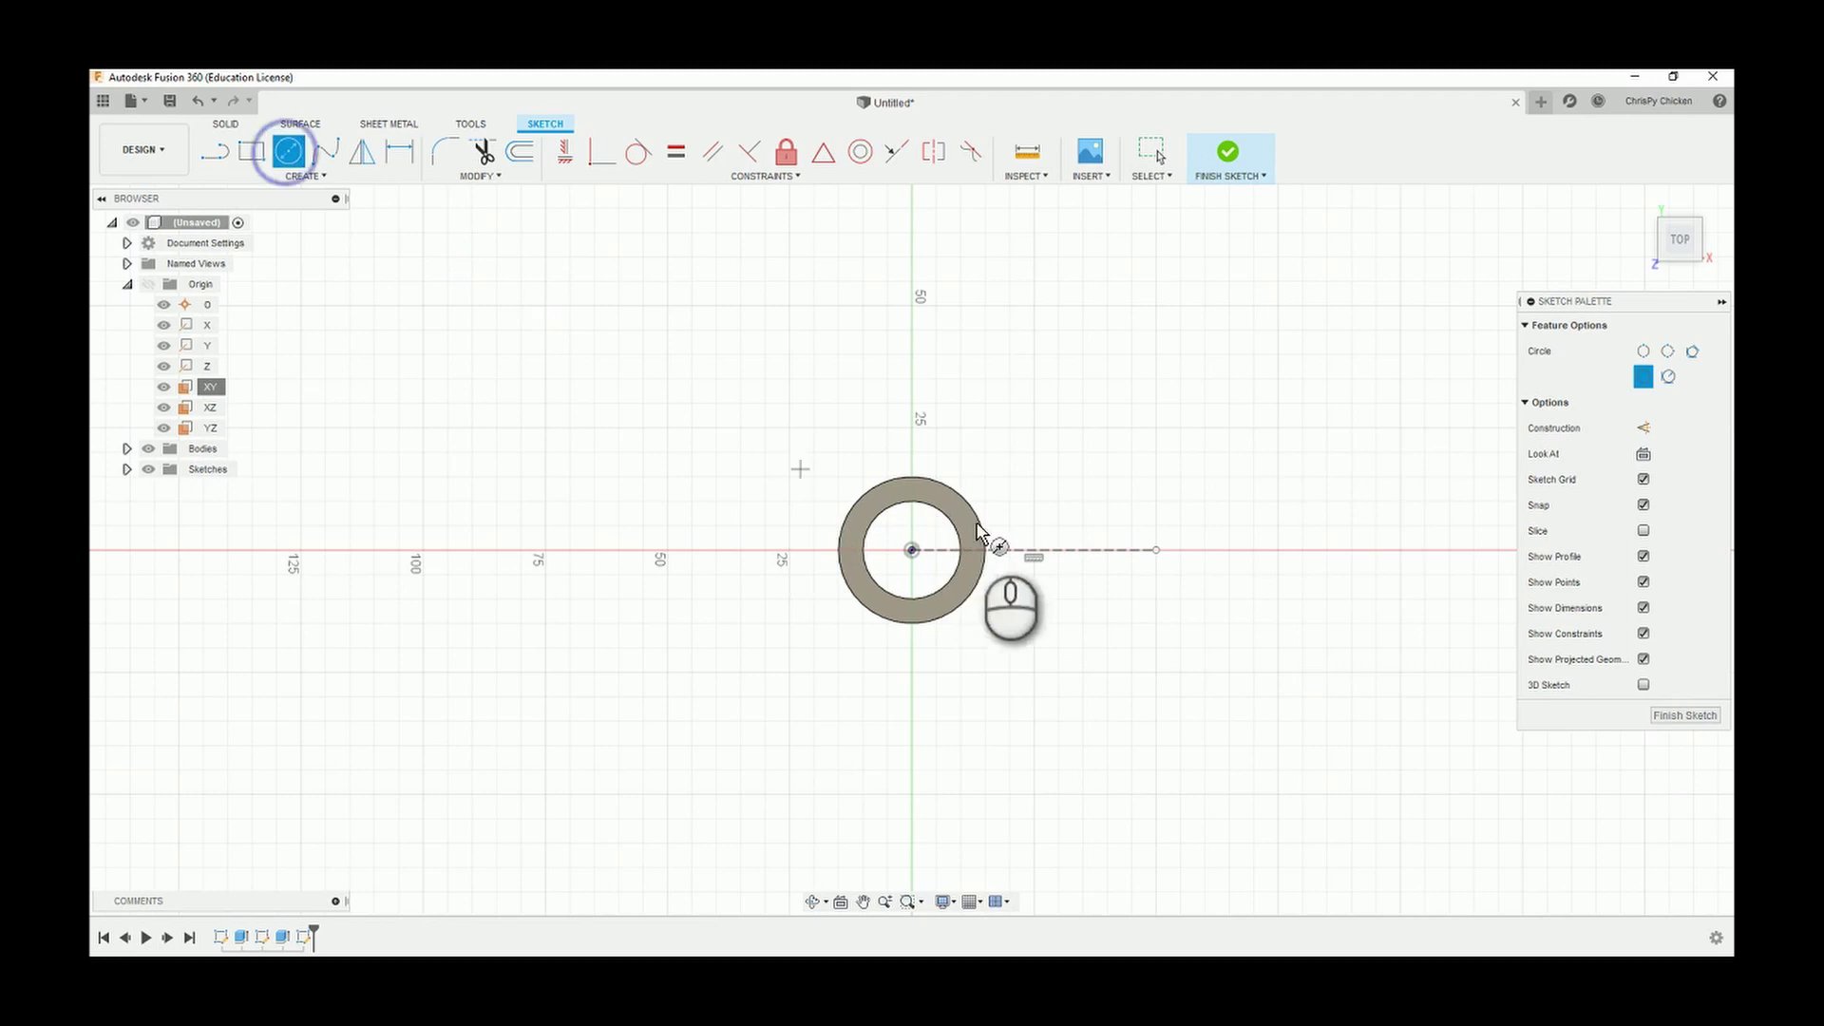
{"action": "left_click", "coordinate": [1156, 550]}
{"action": "left_click", "coordinate": [1227, 511]}
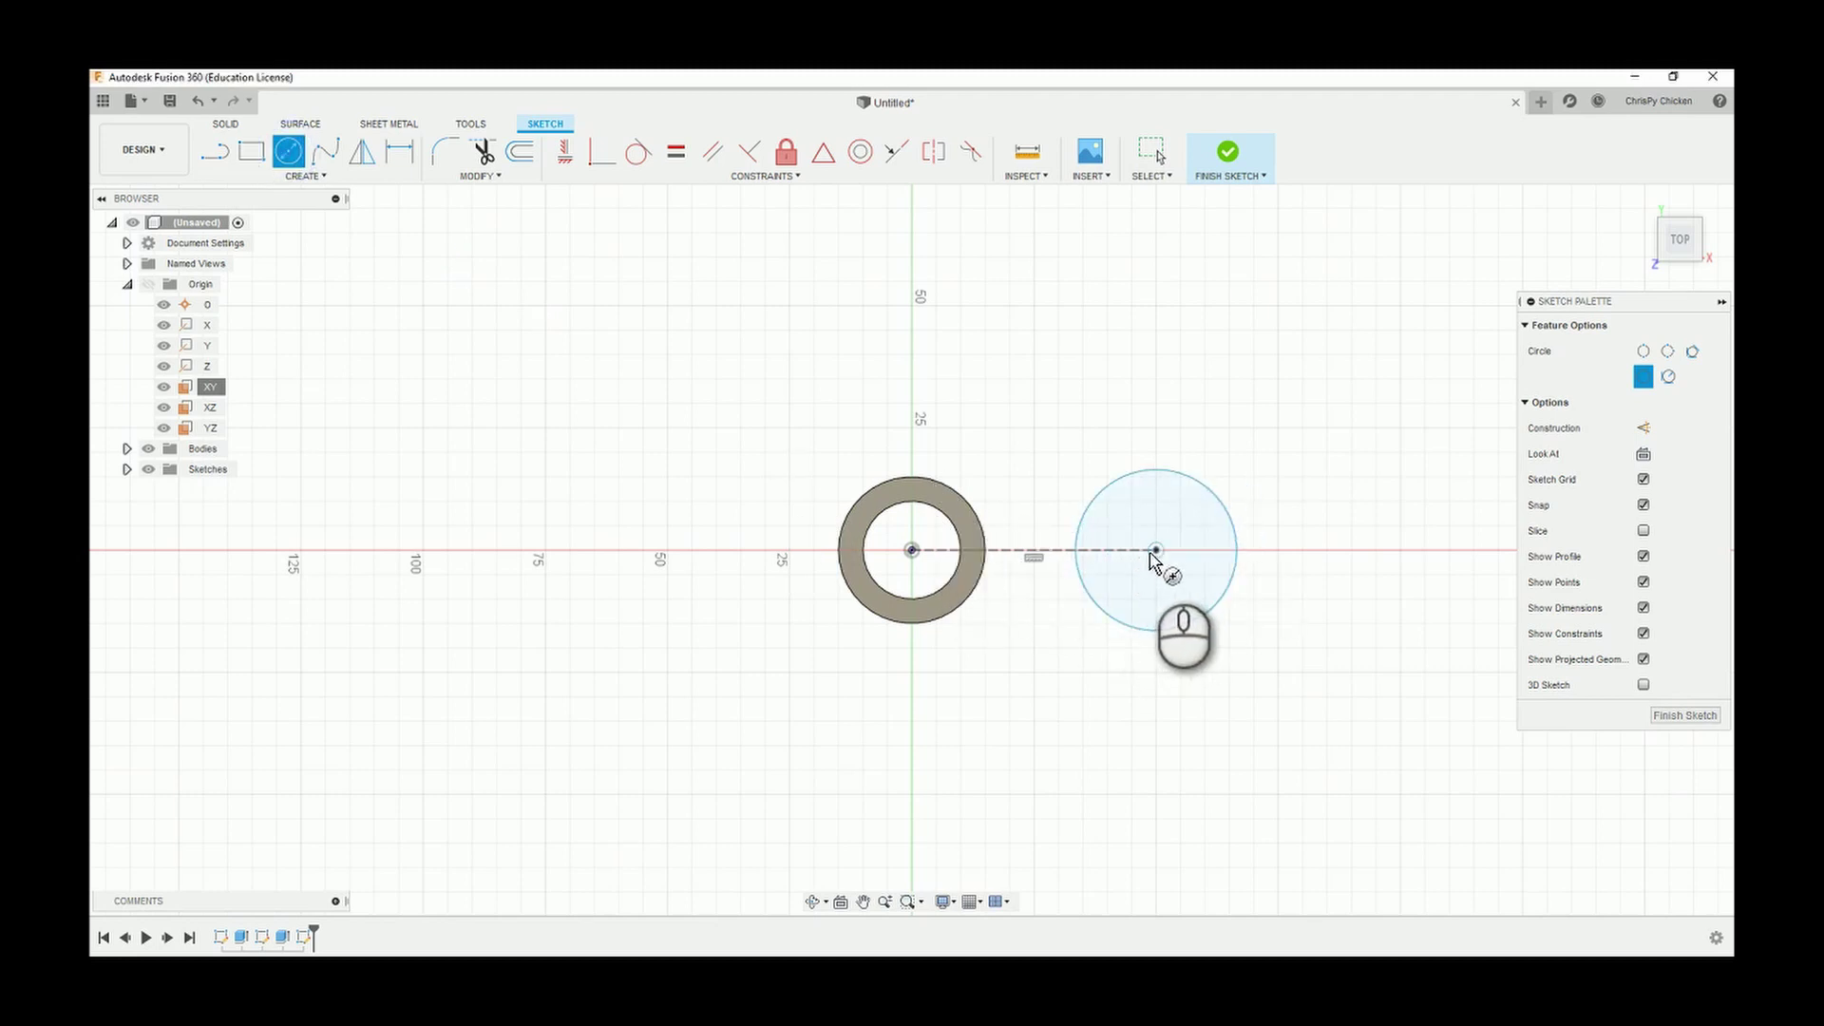
{"action": "left_click", "coordinate": [1165, 550]}
{"action": "left_click", "coordinate": [1193, 530]}
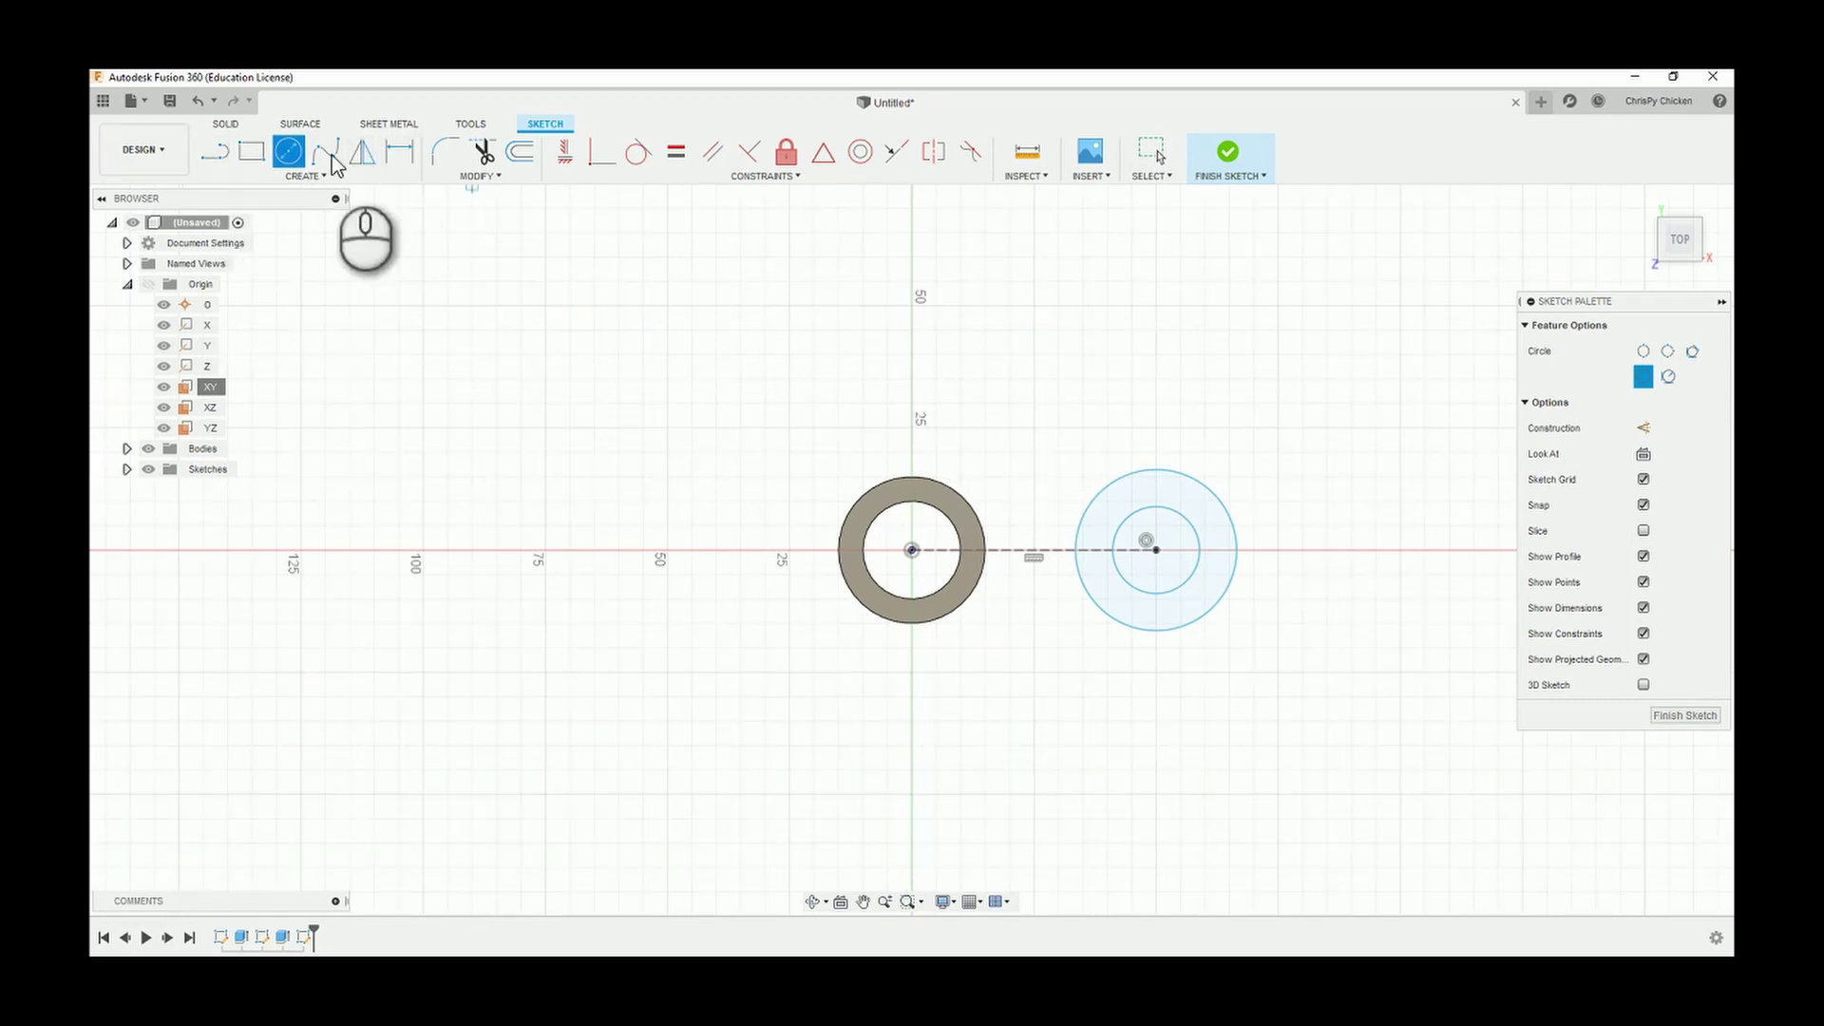
- Dimension the construction line's length to 100 mm
{"action": "left_click", "coordinate": [396, 166]}
{"action": "left_click", "coordinate": [1035, 550]}
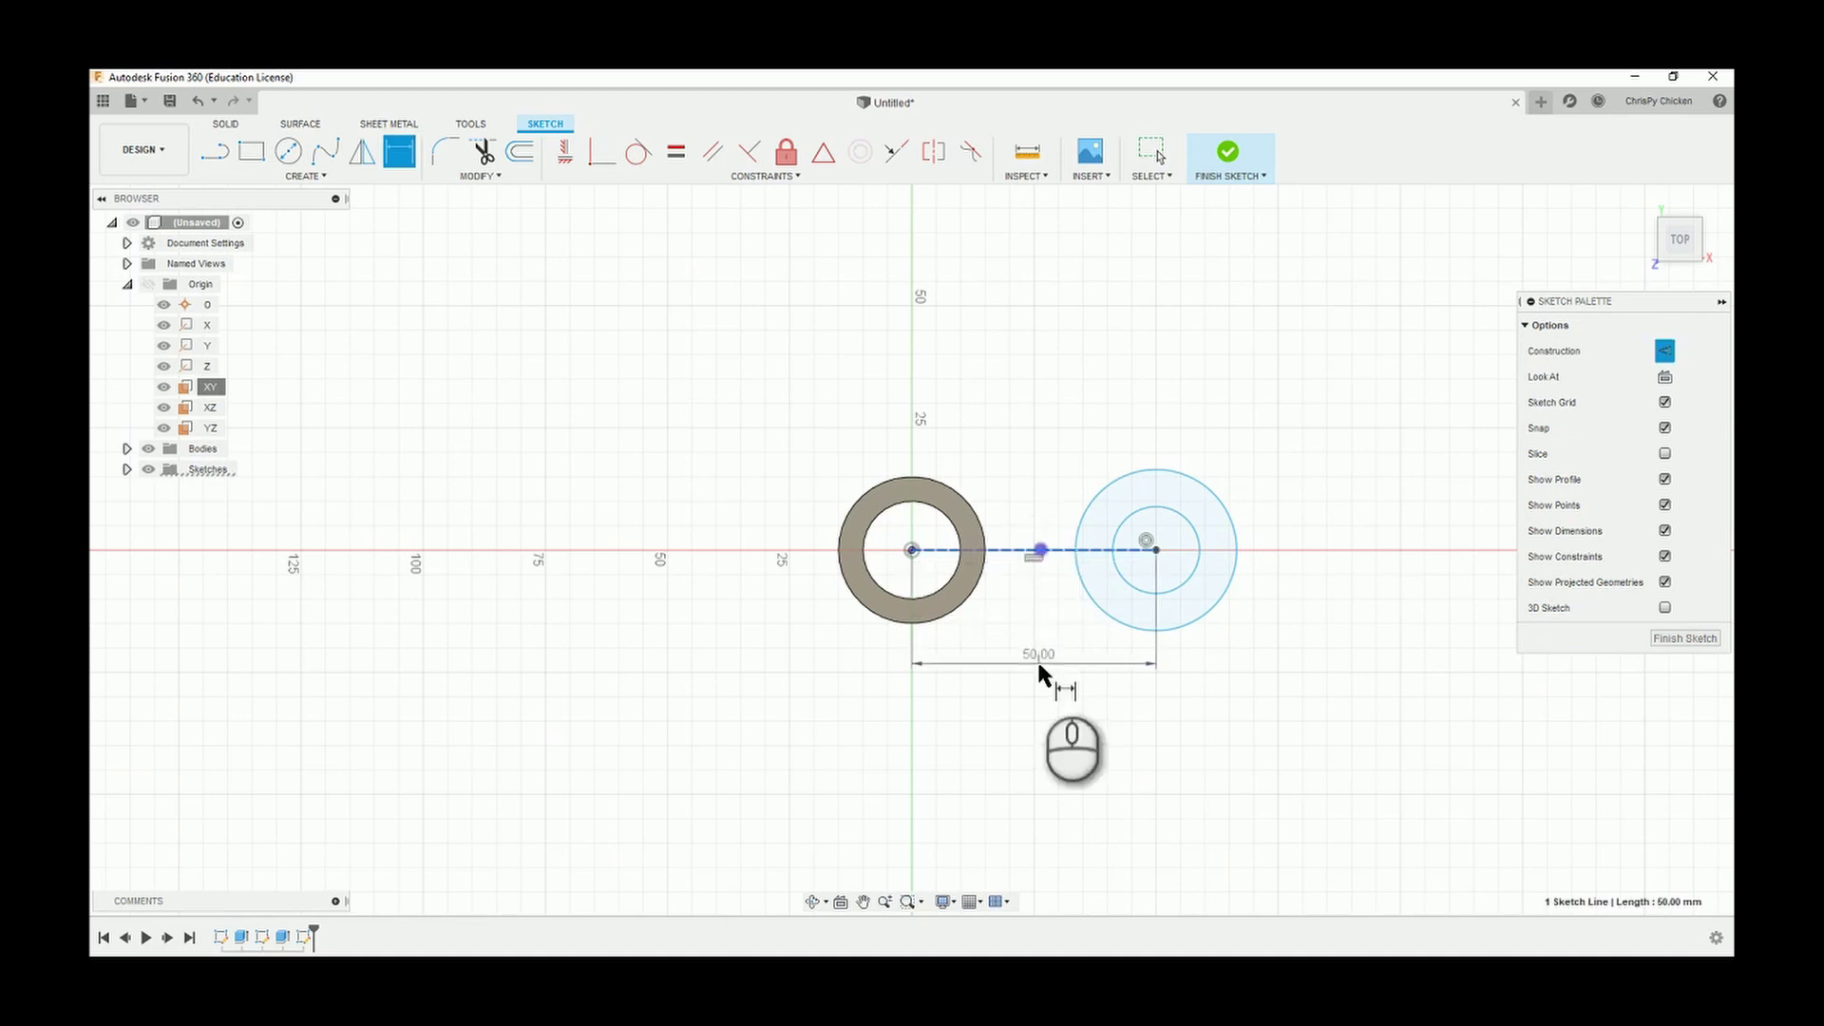
{"action": "left_click", "coordinate": [1038, 696]}
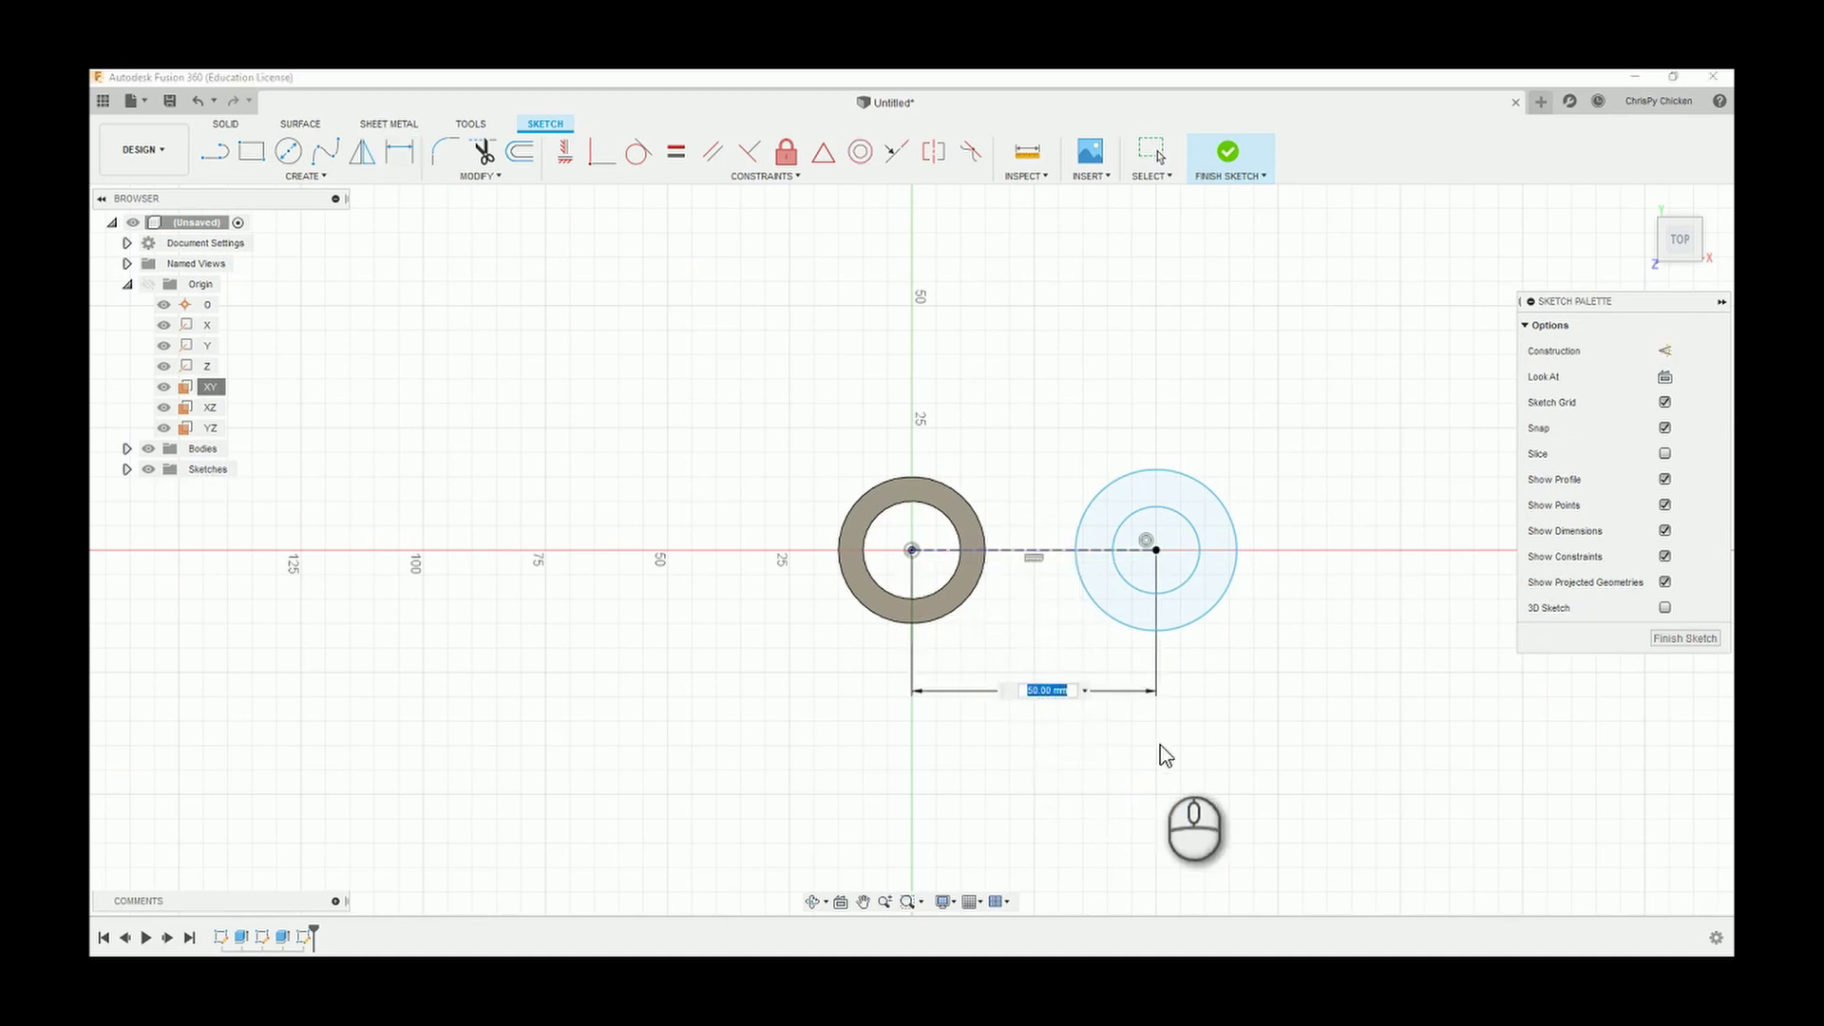
{"action": "type", "text": "100"}
{"action": "key", "text": "Return"}
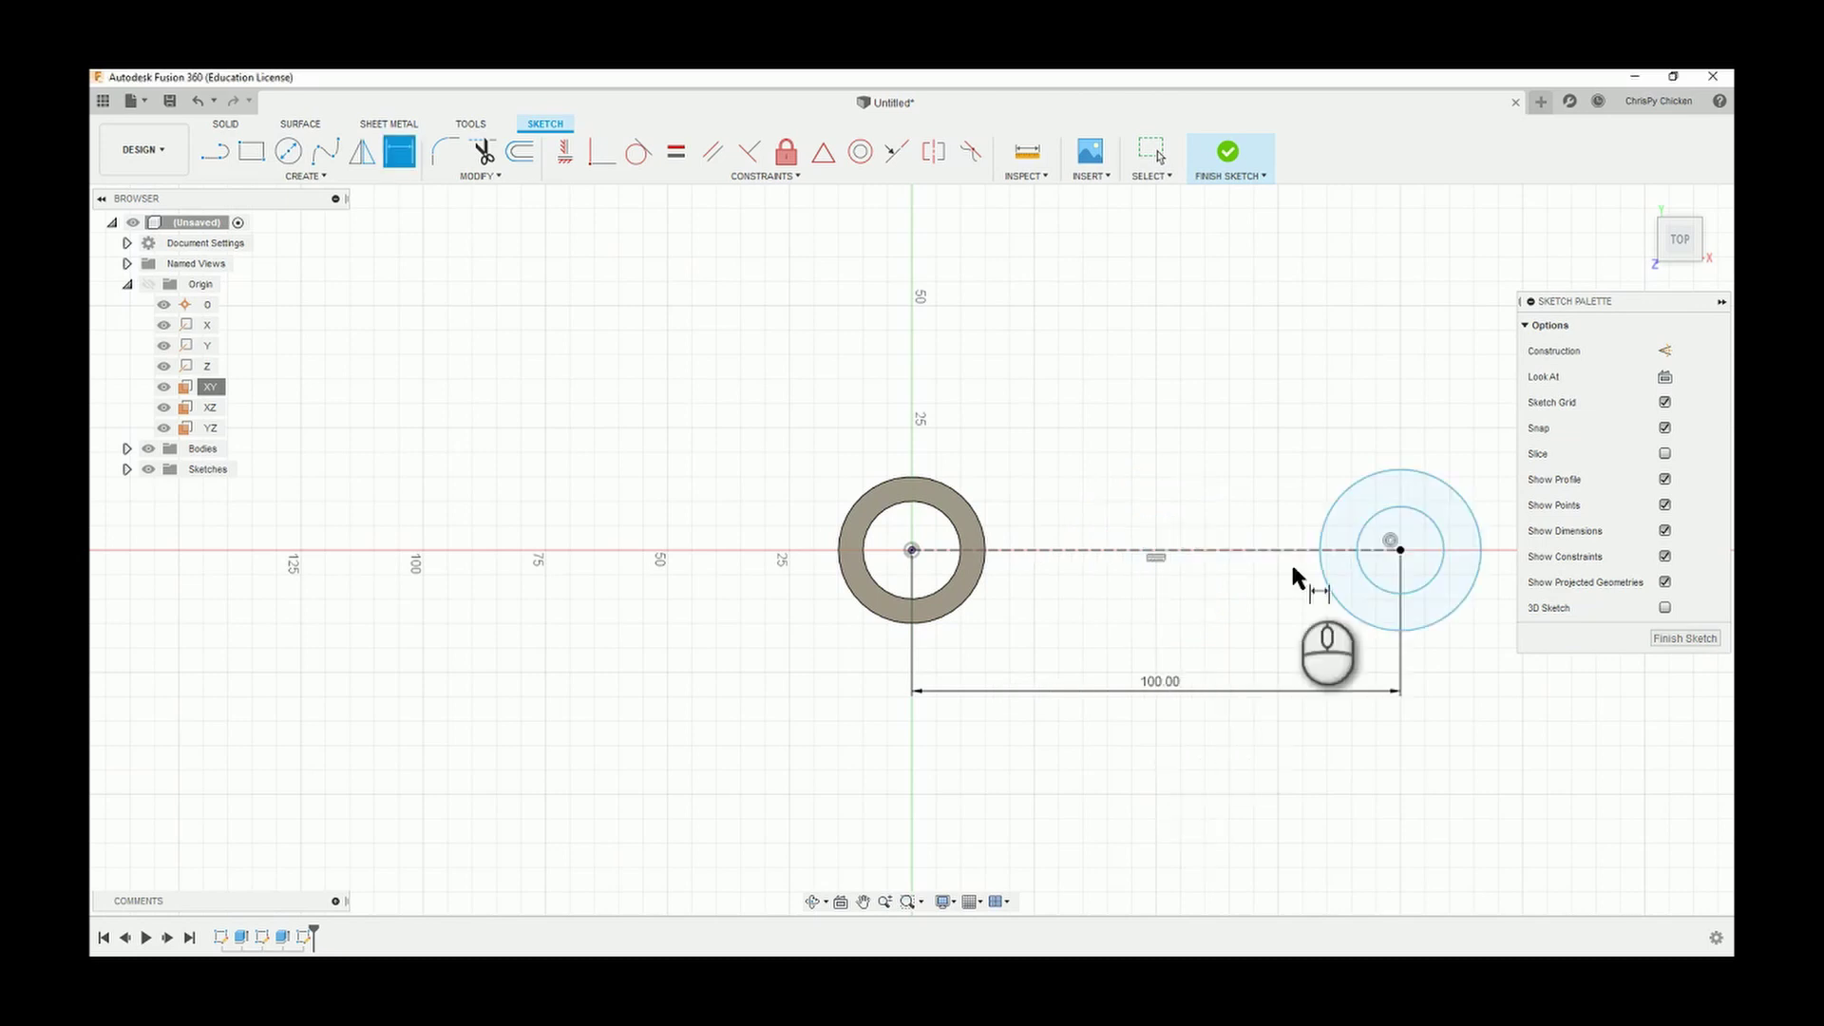
- Dimension the smaller concentric circle's diameter to 20 mm
{"action": "left_click", "coordinate": [1363, 565]}
{"action": "left_click", "coordinate": [1242, 610]}
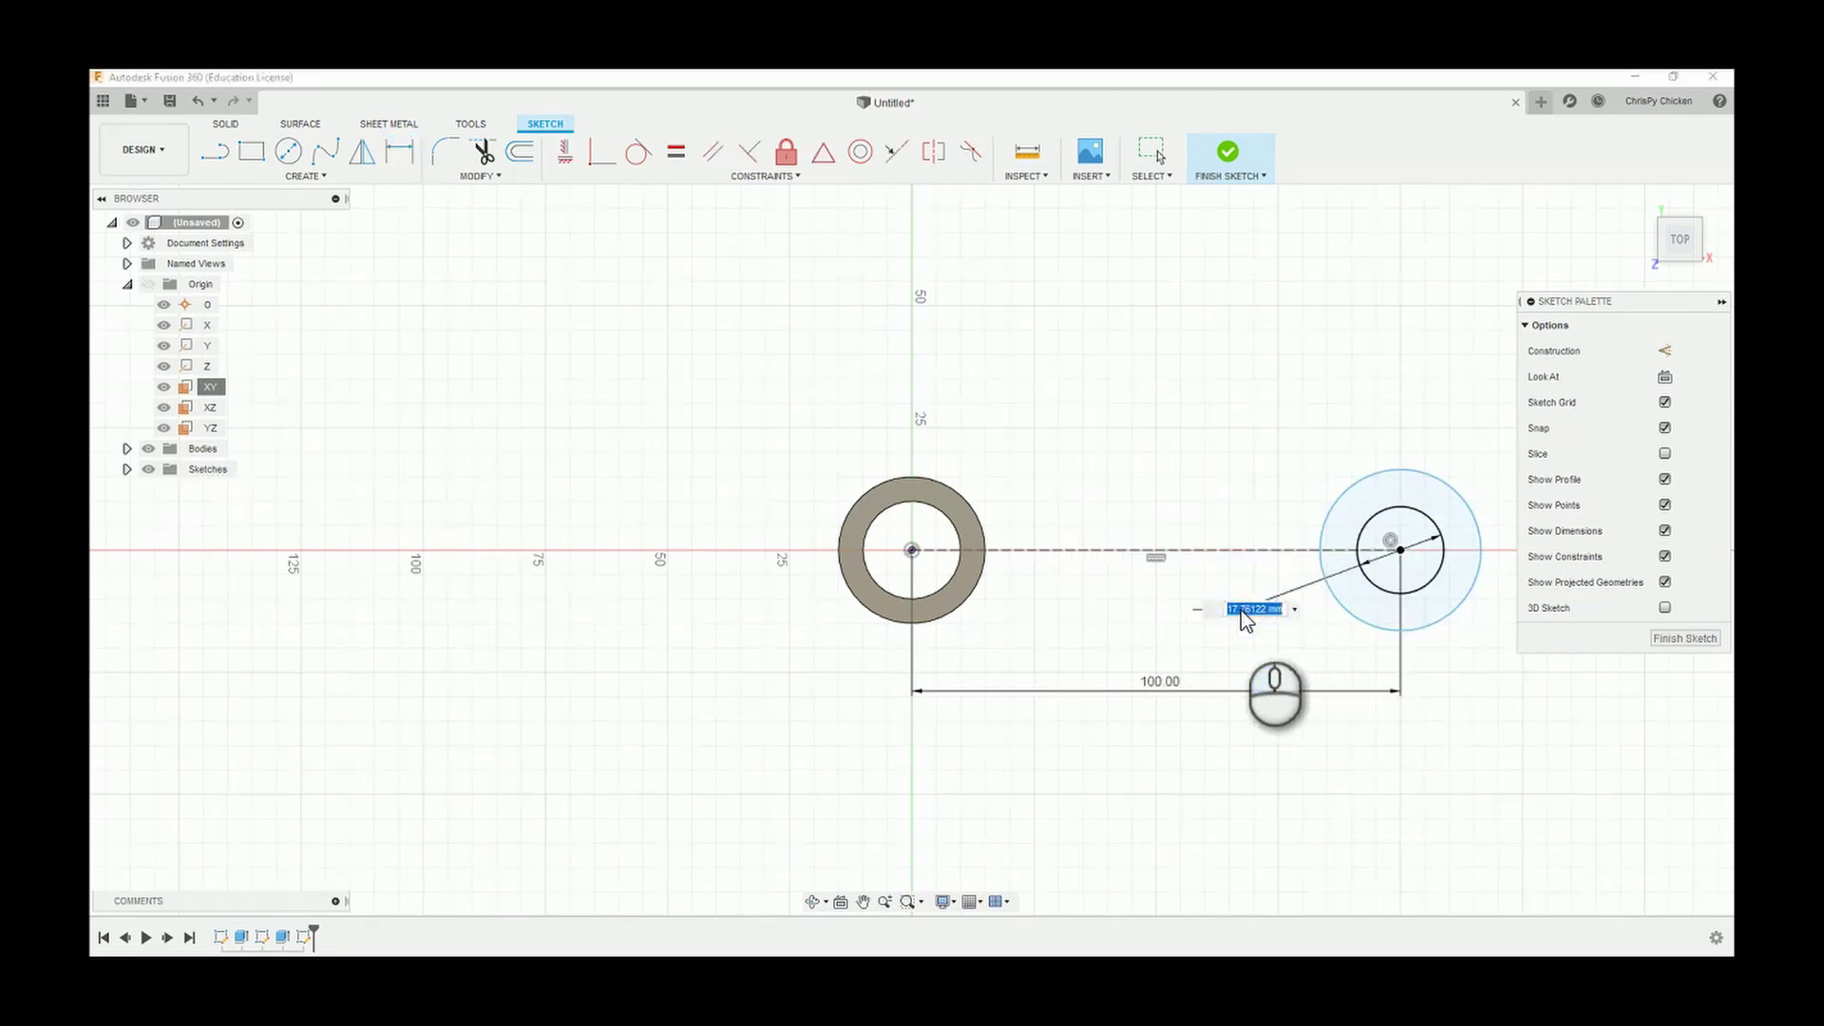
{"action": "type", "text": "20"}
{"action": "key", "text": "Return"}
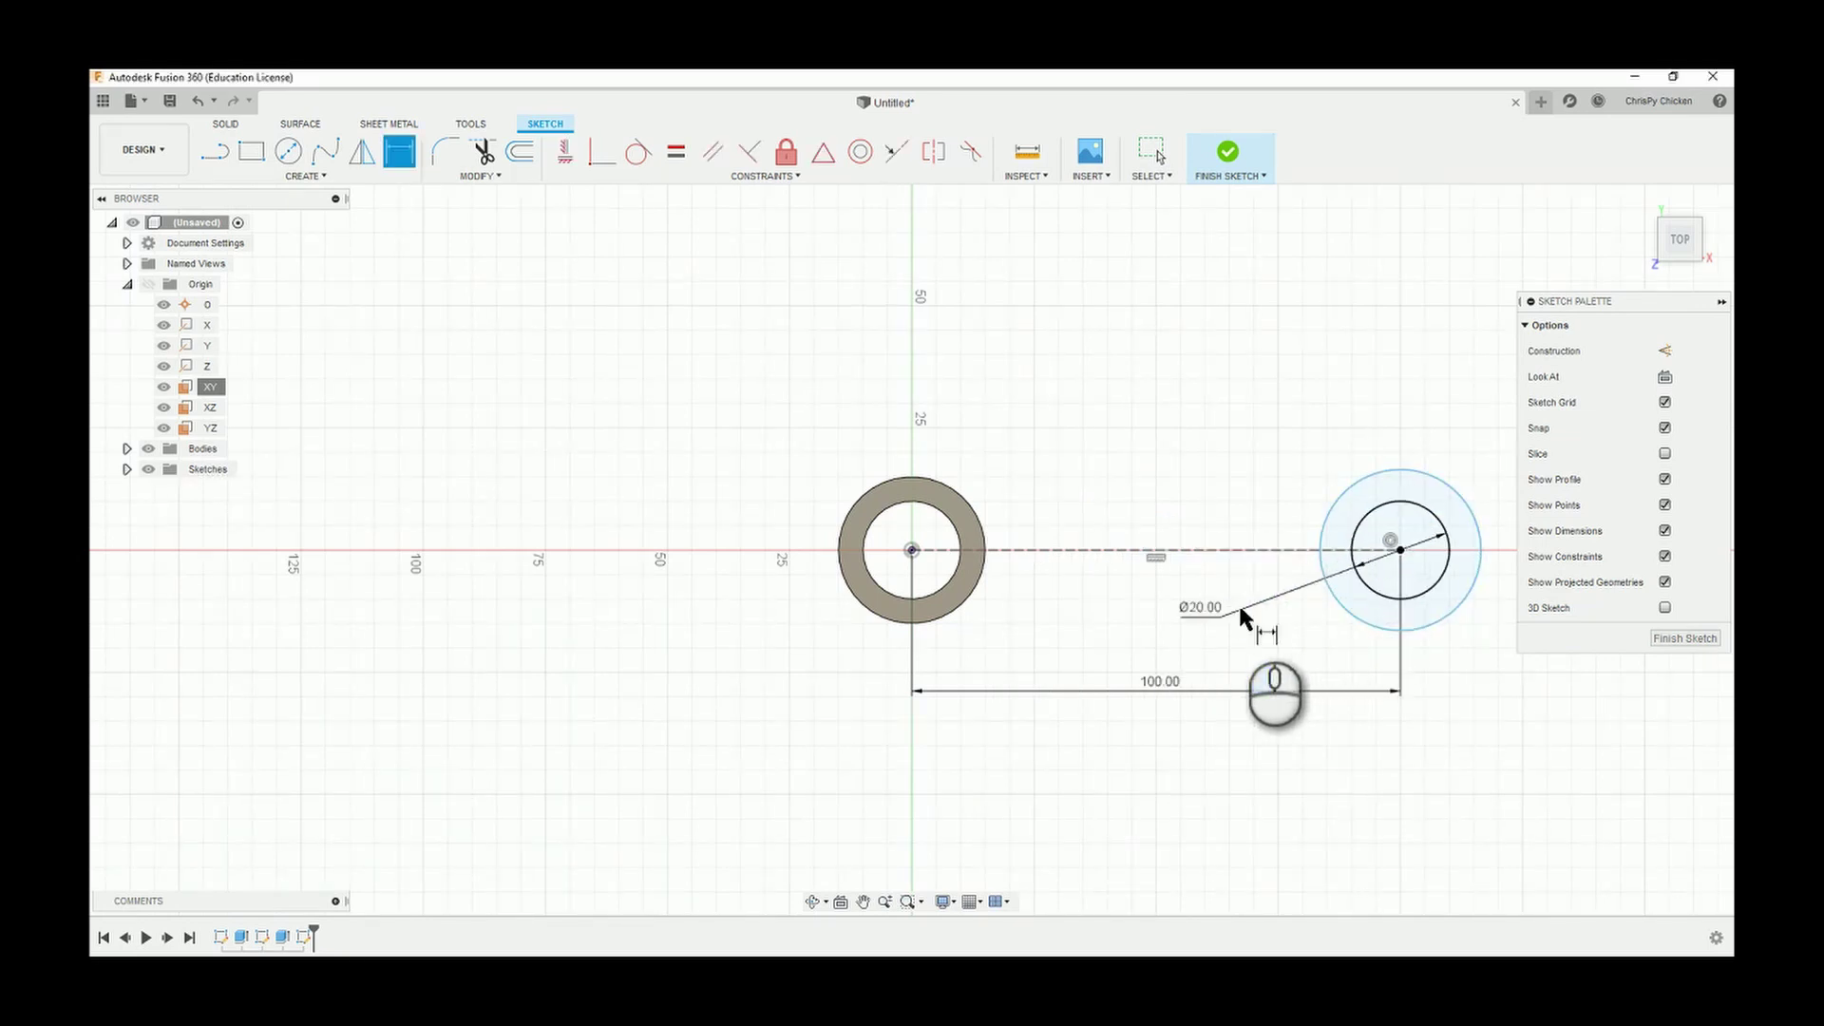
- Dimension the larger concentric circle's diameter to 30 mm and finish the sketch
{"action": "left_click", "coordinate": [1341, 610]}
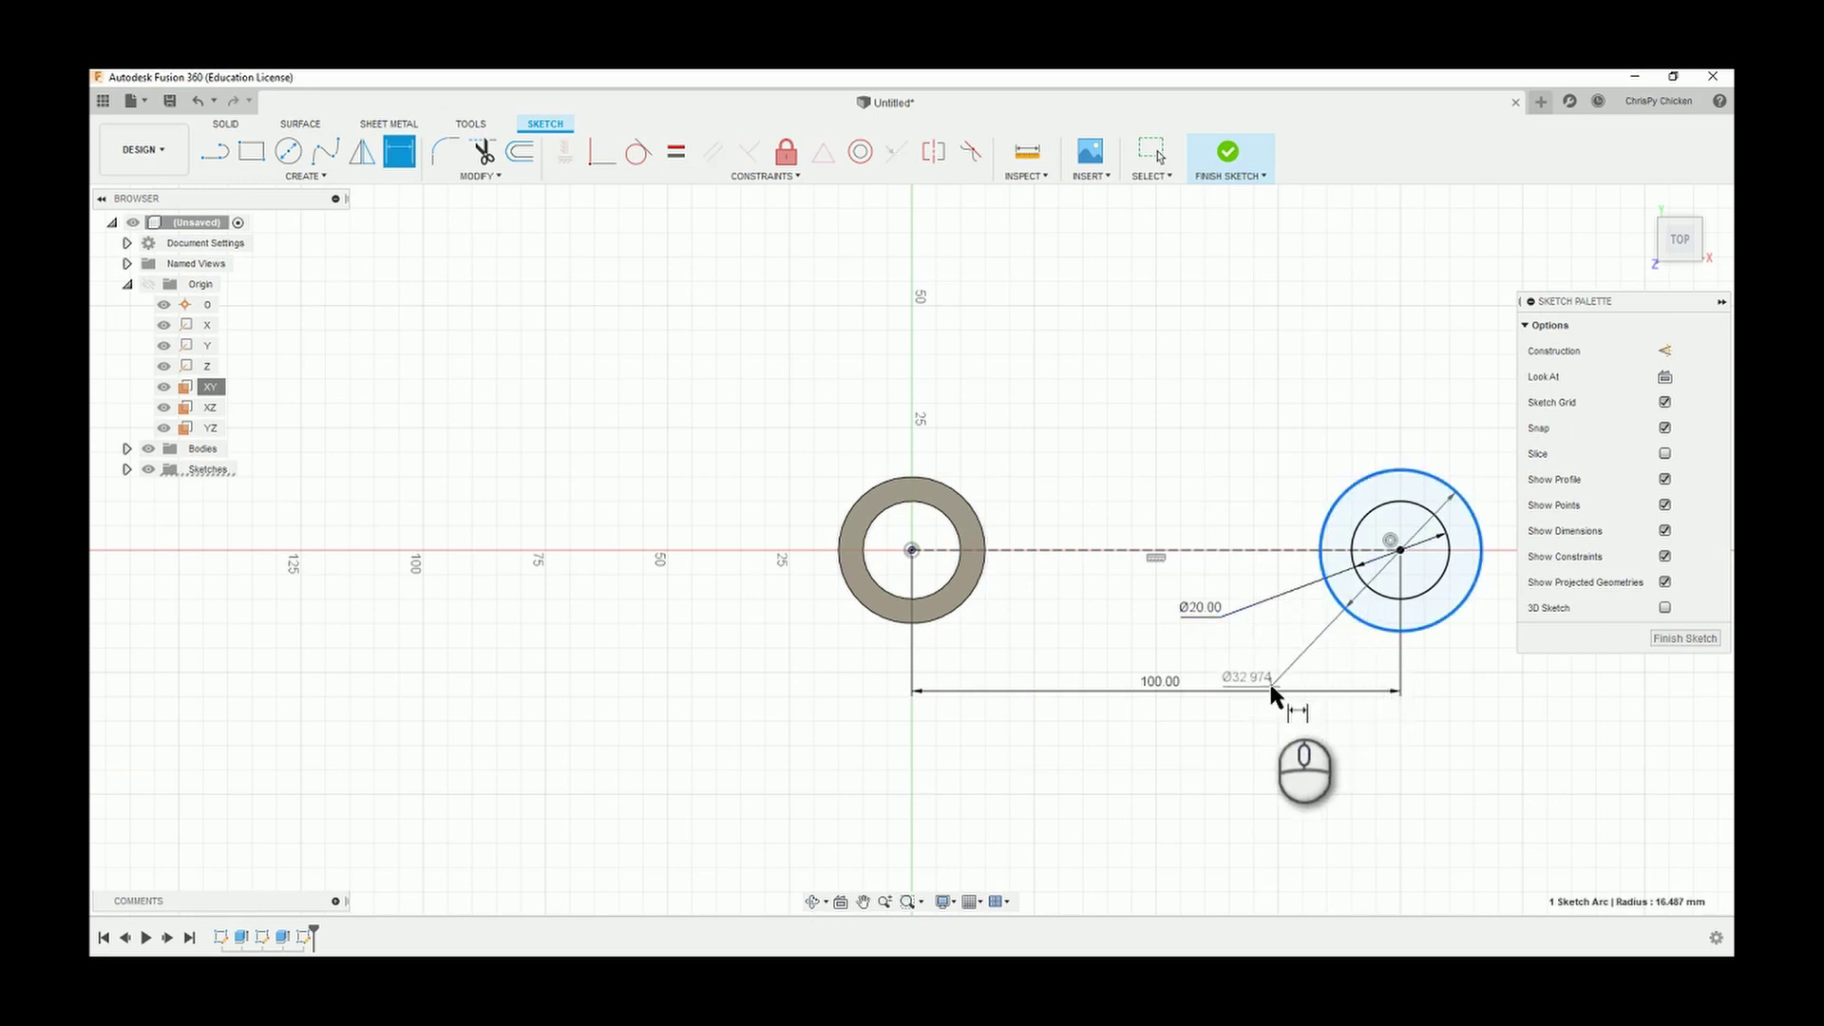
{"action": "left_click", "coordinate": [1169, 437]}
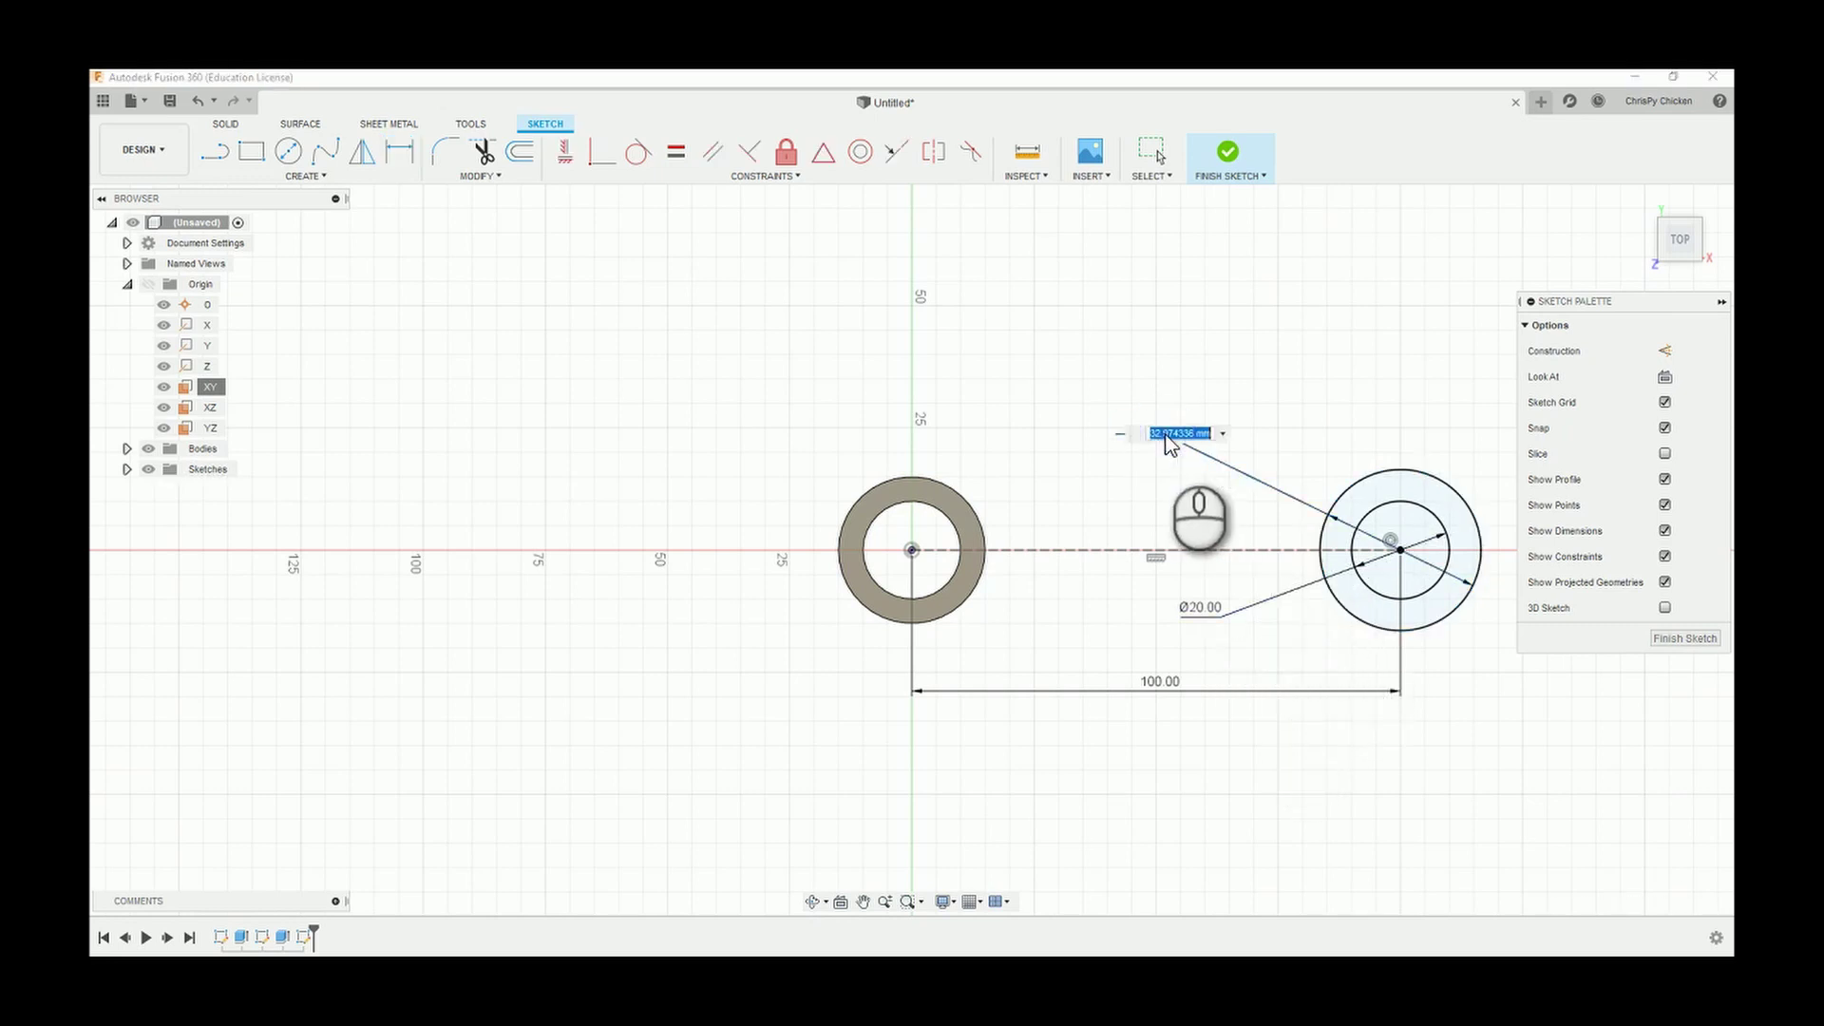
{"action": "key", "text": "Return"}
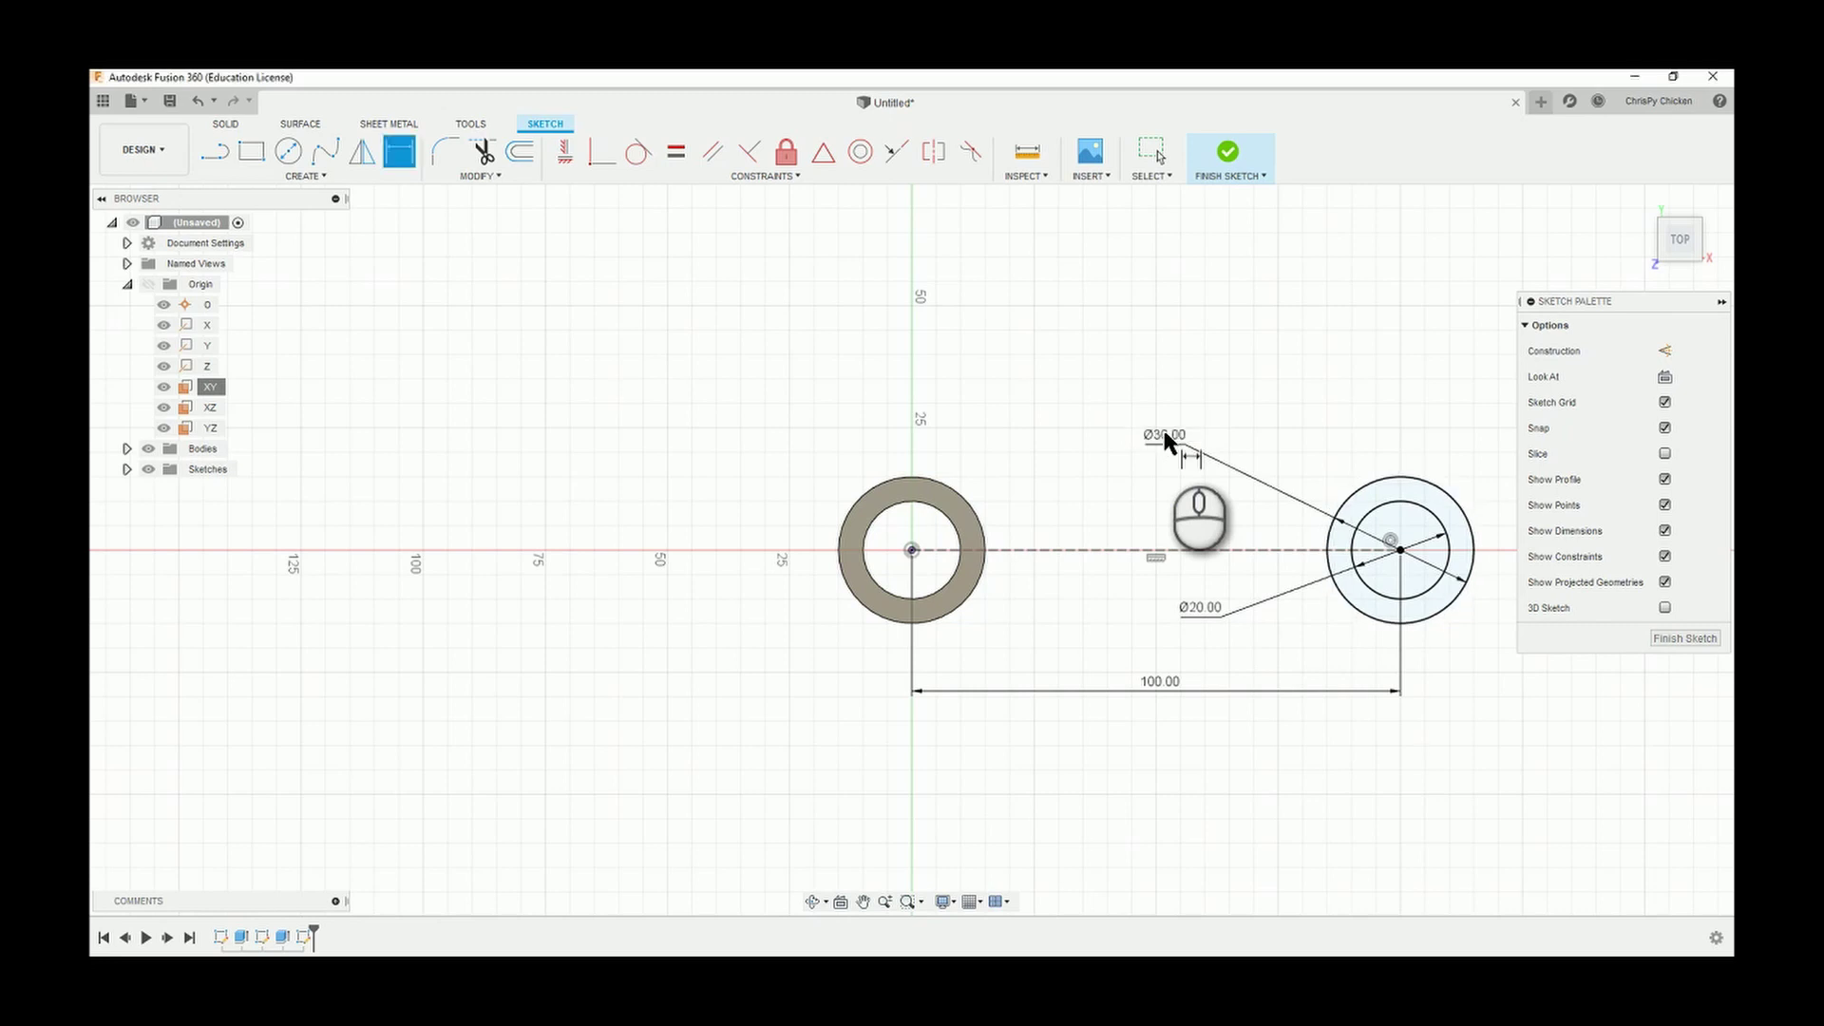
{"action": "left_click", "coordinate": [1228, 153]}
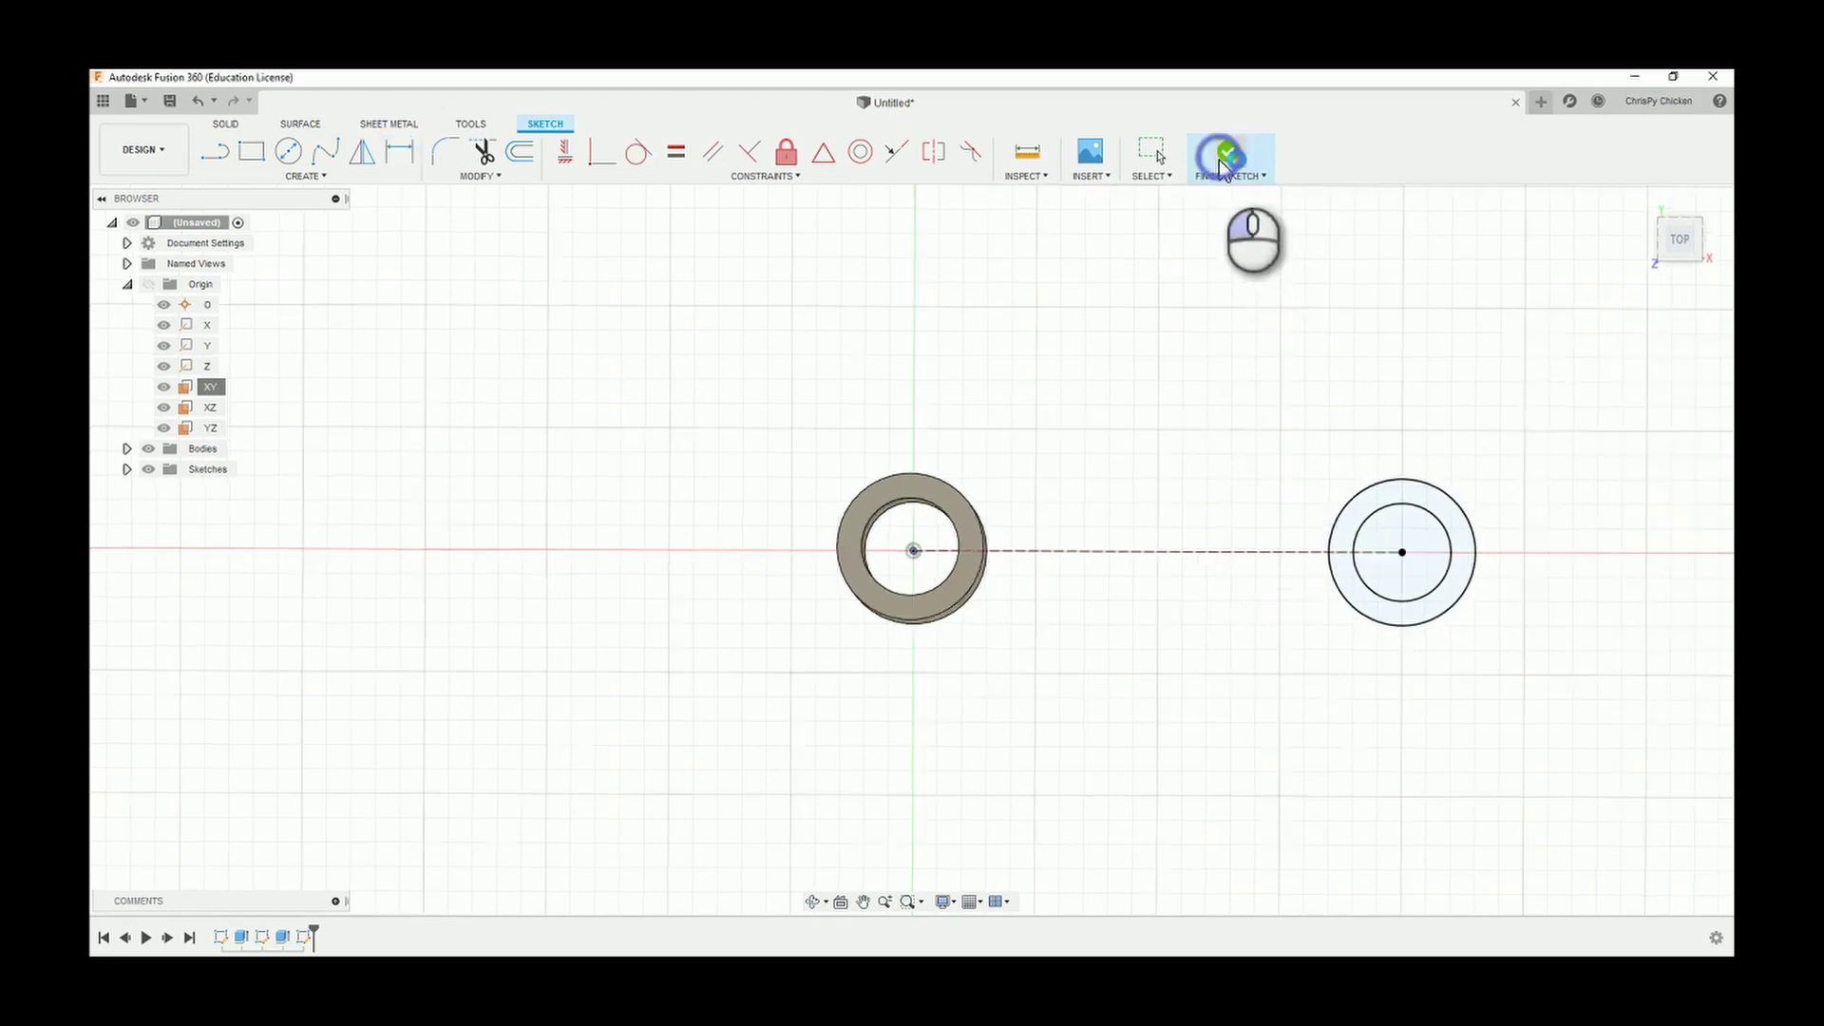
- Extrude the ring between the two concentric circles 100 mm in one direction as a new body
{"action": "scroll", "coordinate": [1038, 785], "scroll_direction": "down", "scroll_amount": 5}
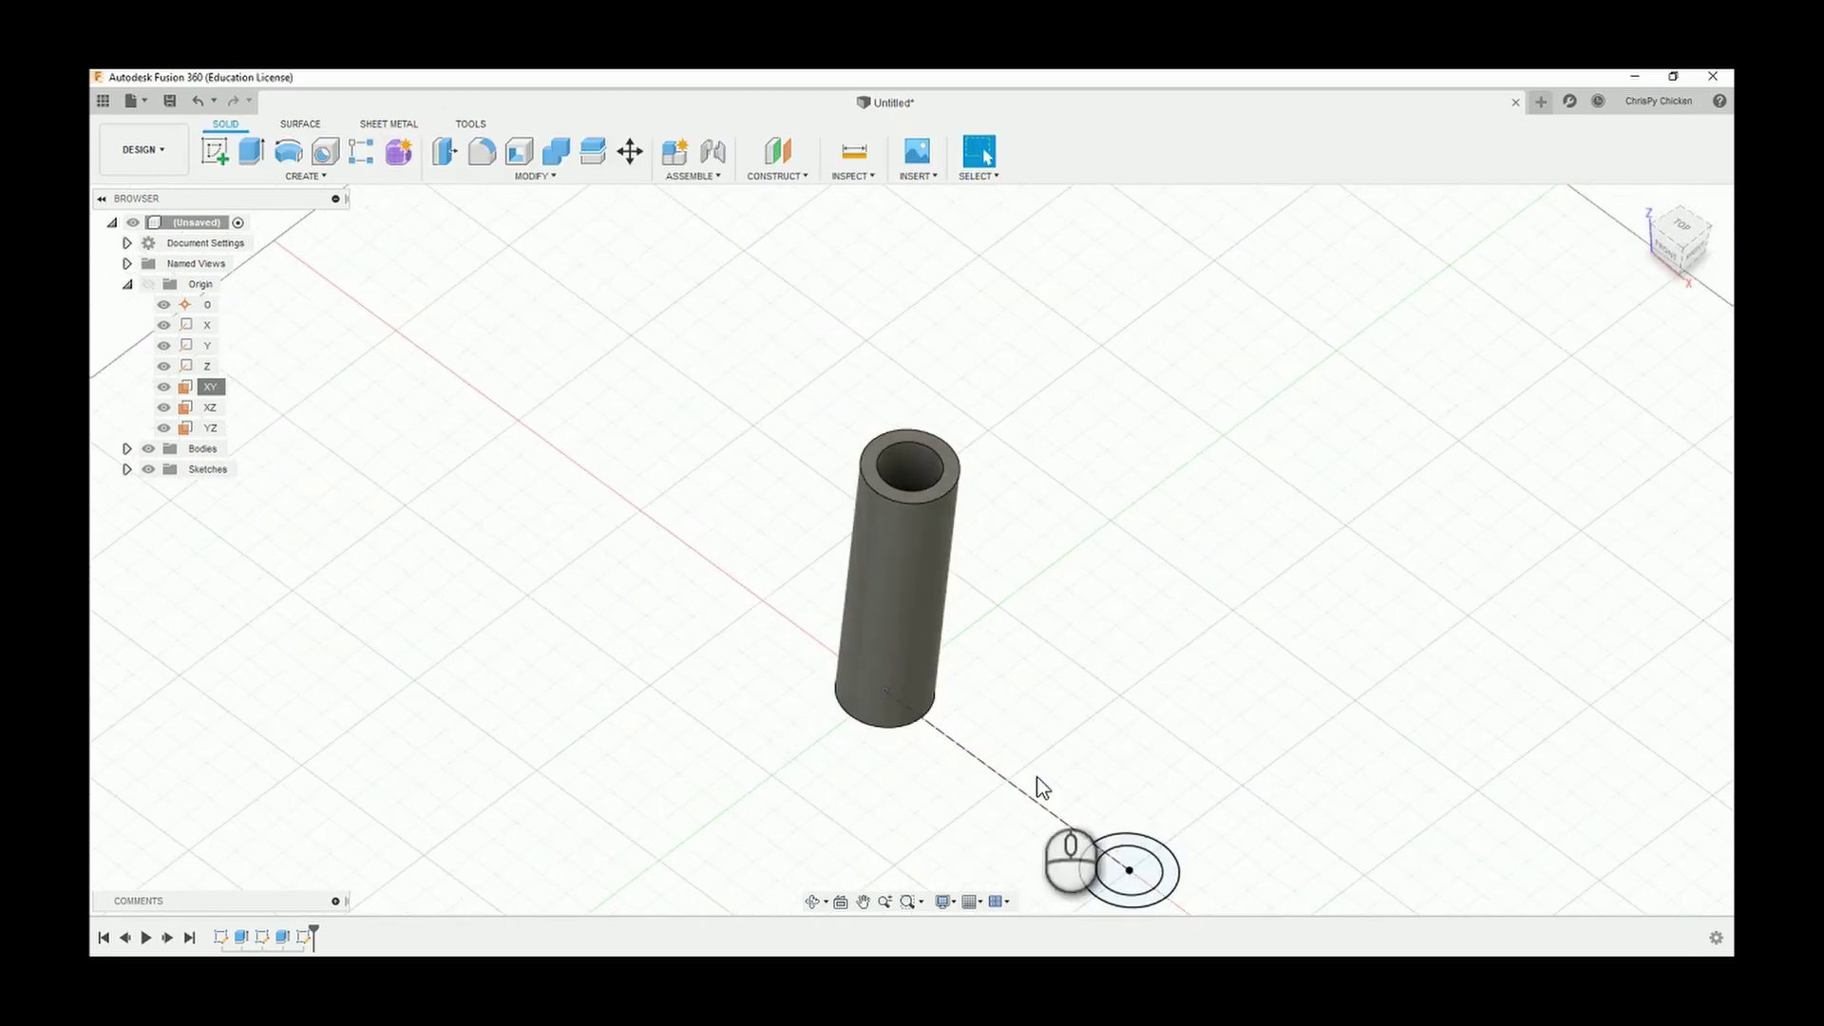
{"action": "scroll", "coordinate": [1153, 835], "scroll_direction": "up", "scroll_amount": 6}
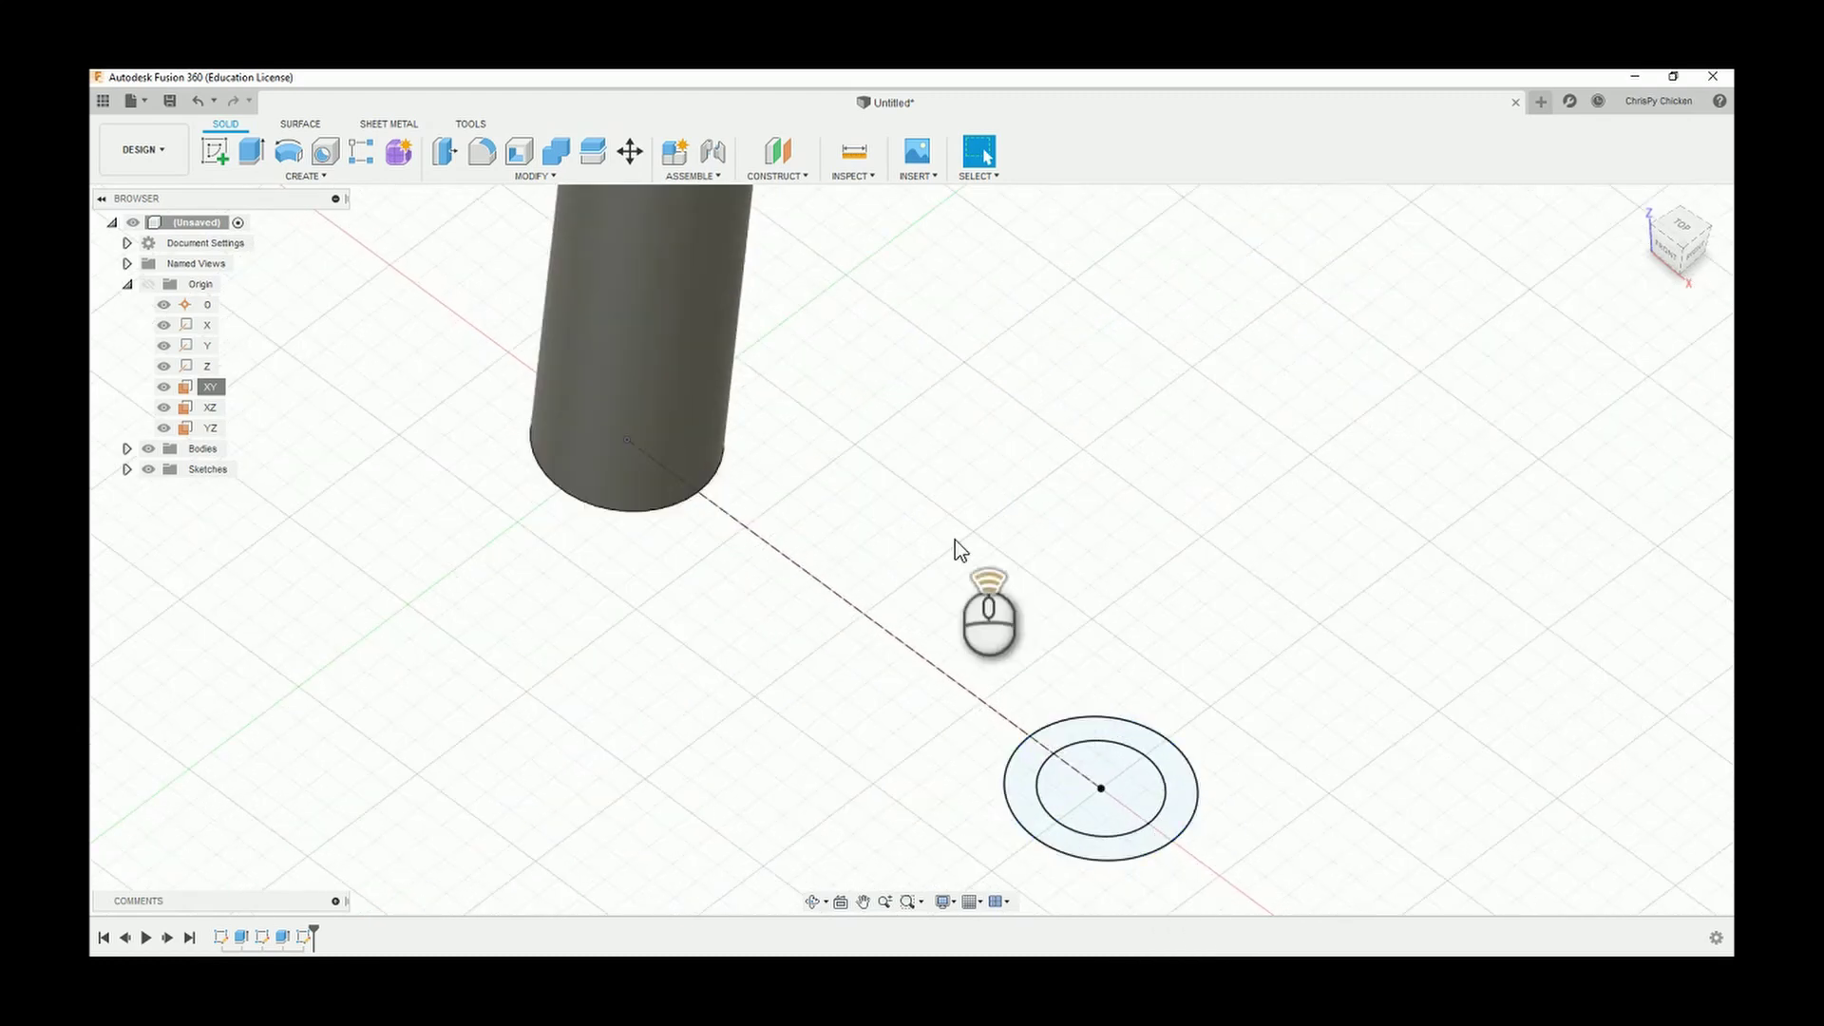
{"action": "scroll", "coordinate": [1004, 722], "scroll_direction": "down", "scroll_amount": 1}
{"action": "scroll", "coordinate": [1007, 724], "scroll_direction": "up", "scroll_amount": 1}
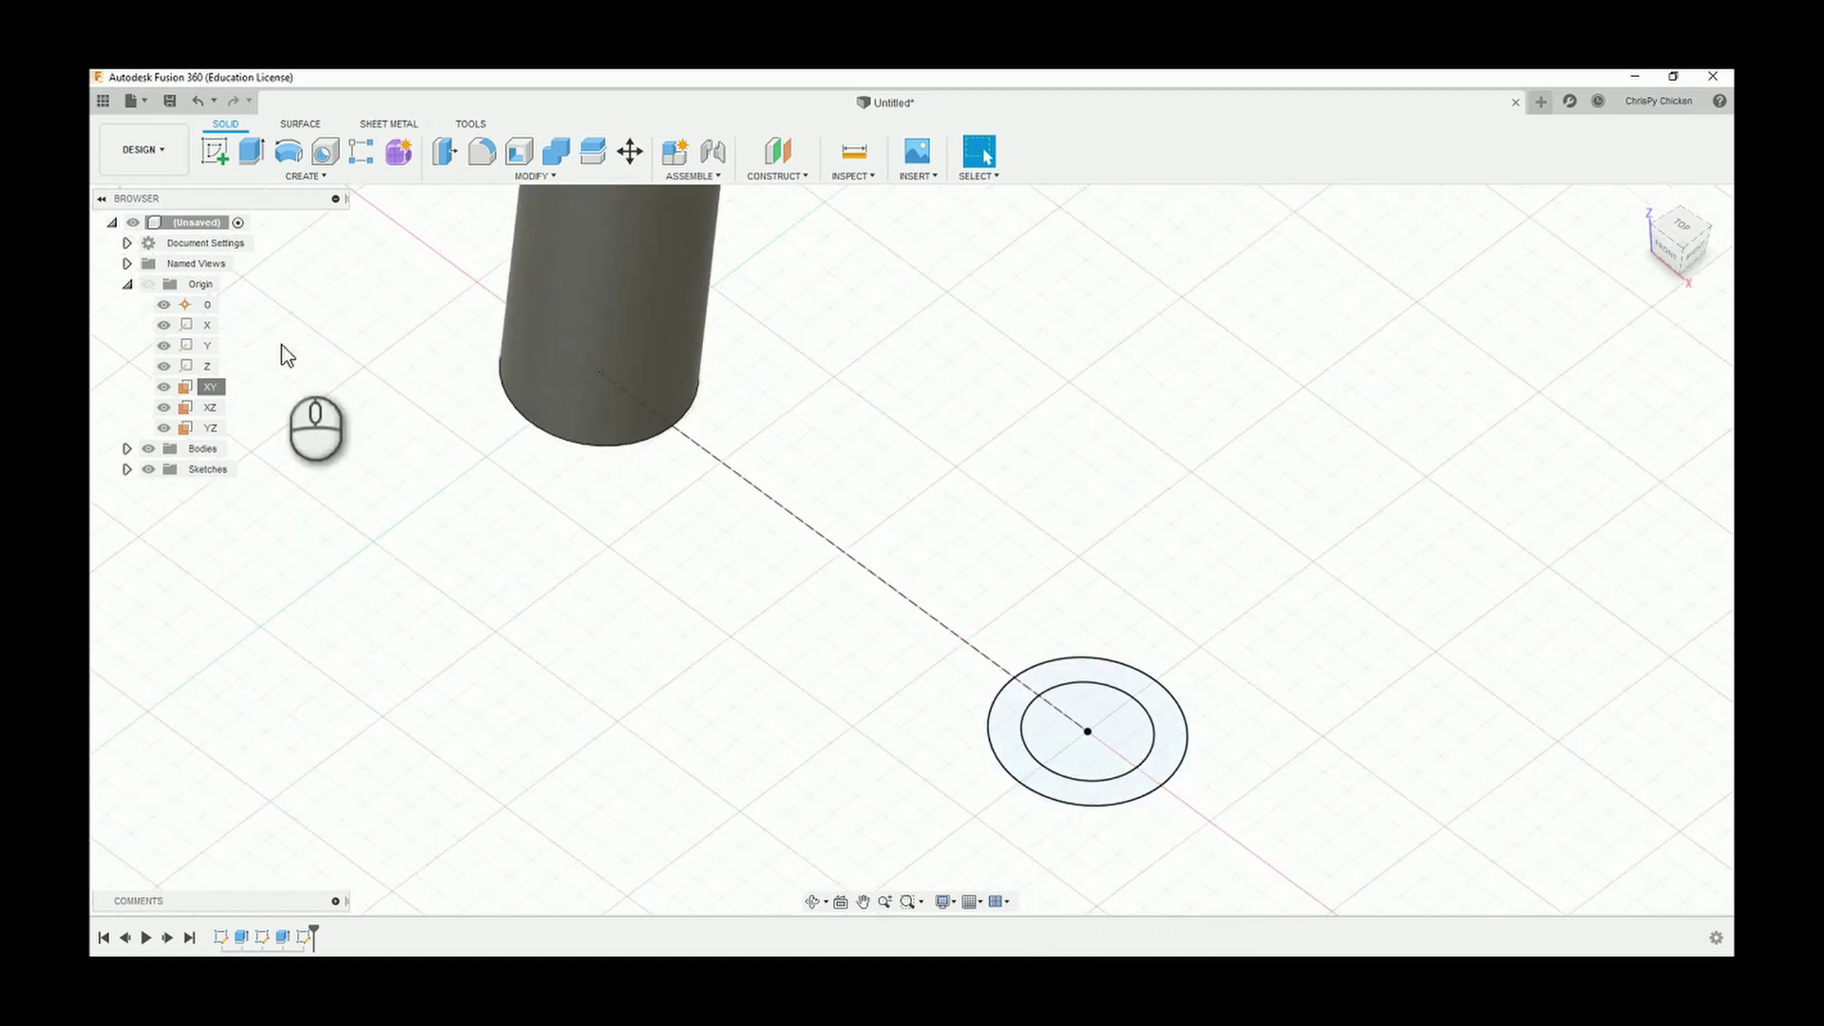
{"action": "left_click", "coordinate": [251, 152]}
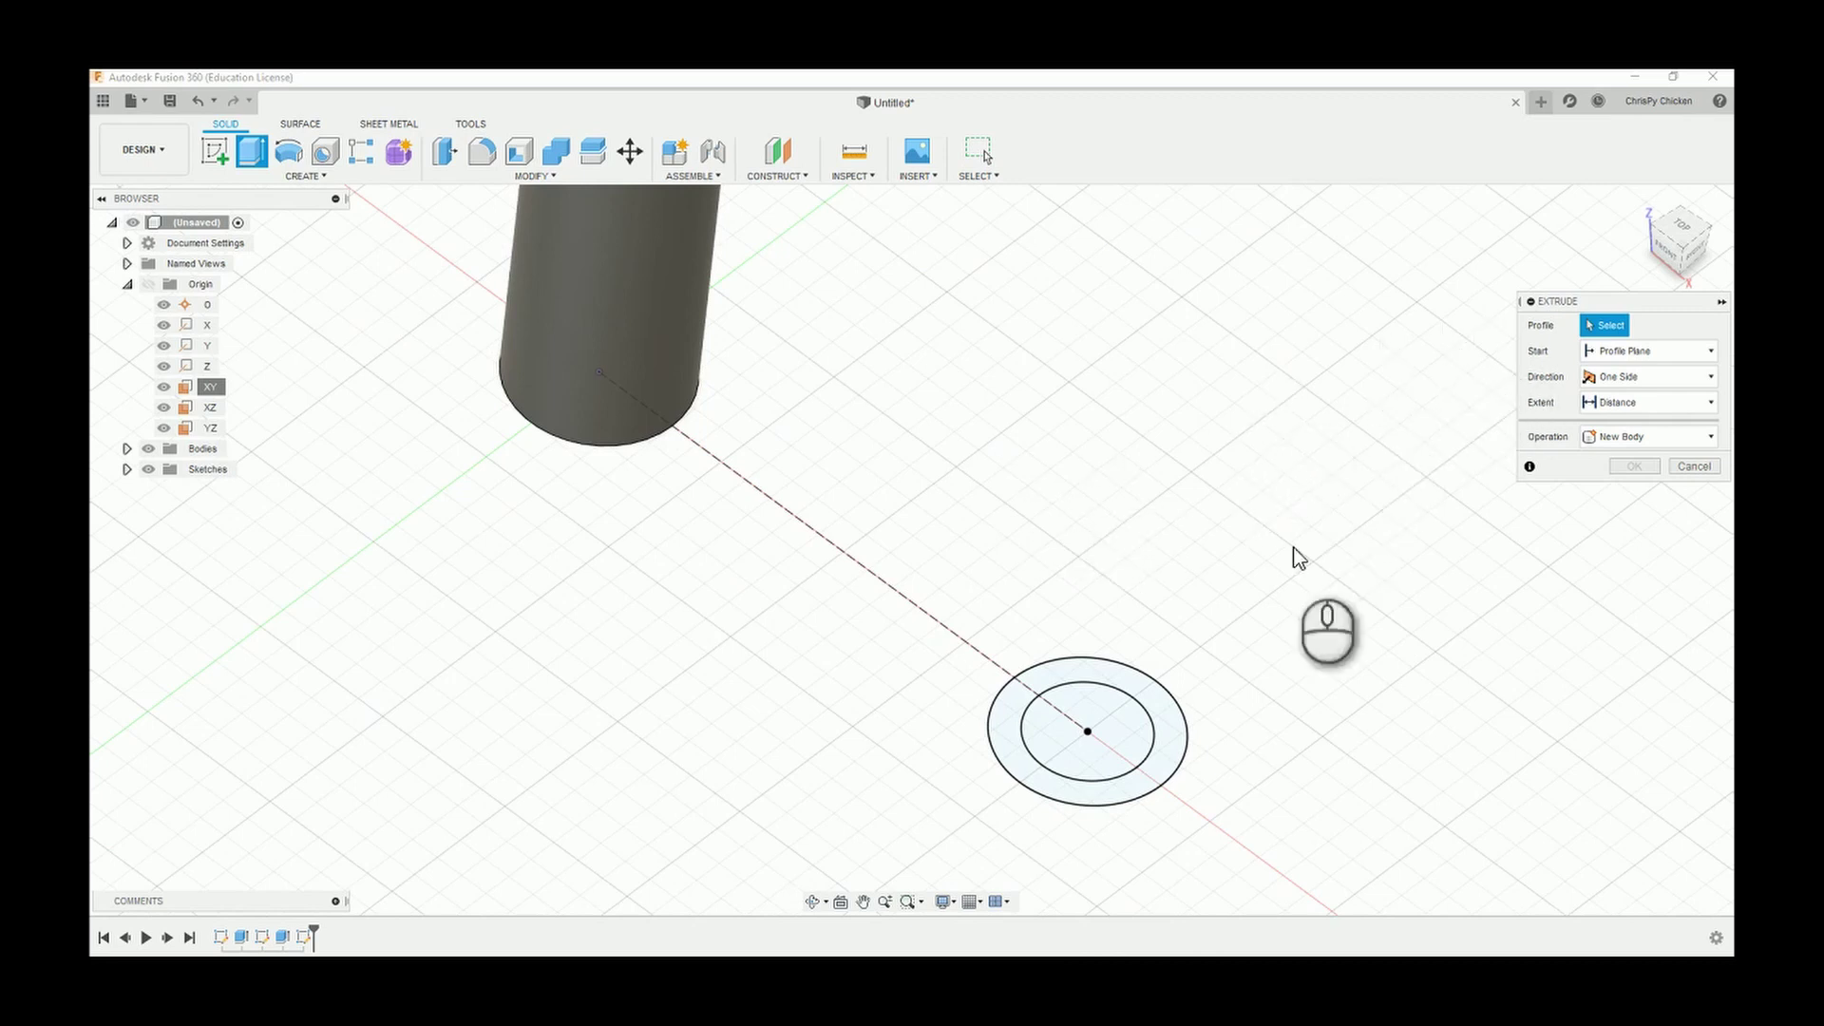
{"action": "left_click", "coordinate": [1171, 732]}
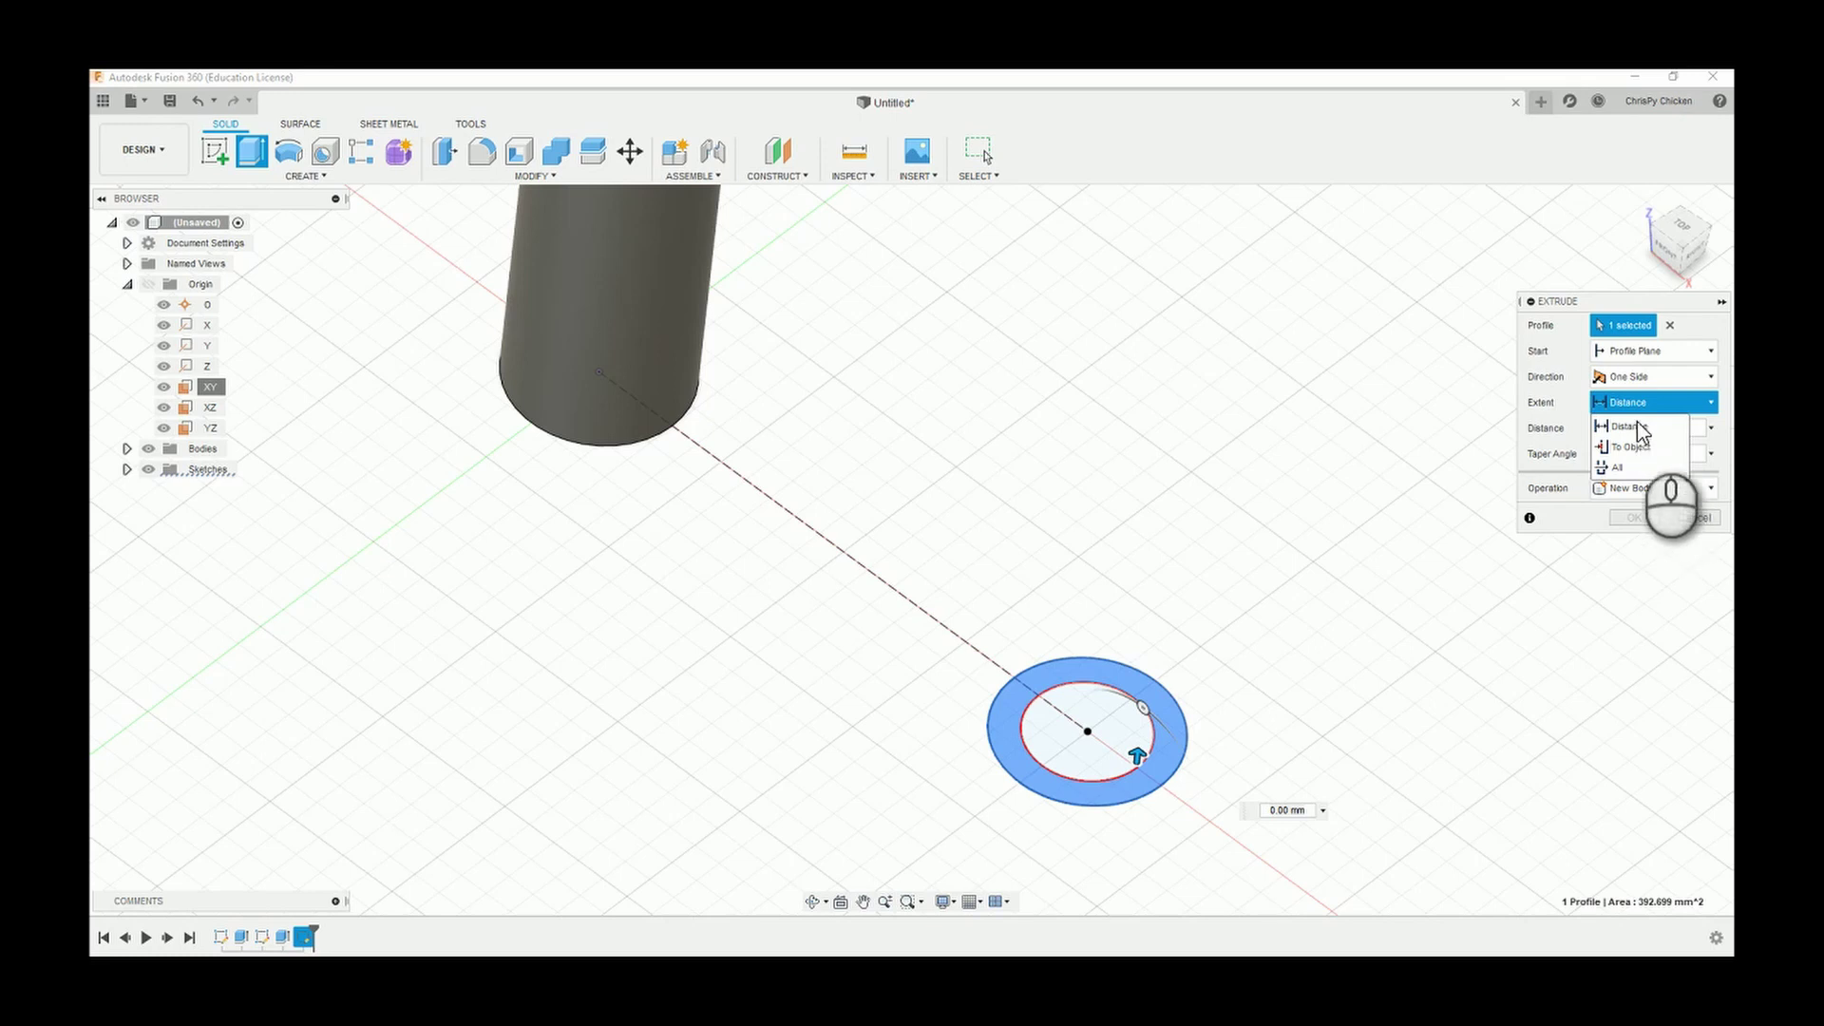
{"action": "left_click", "coordinate": [1636, 426]}
{"action": "left_click", "coordinate": [1605, 428]}
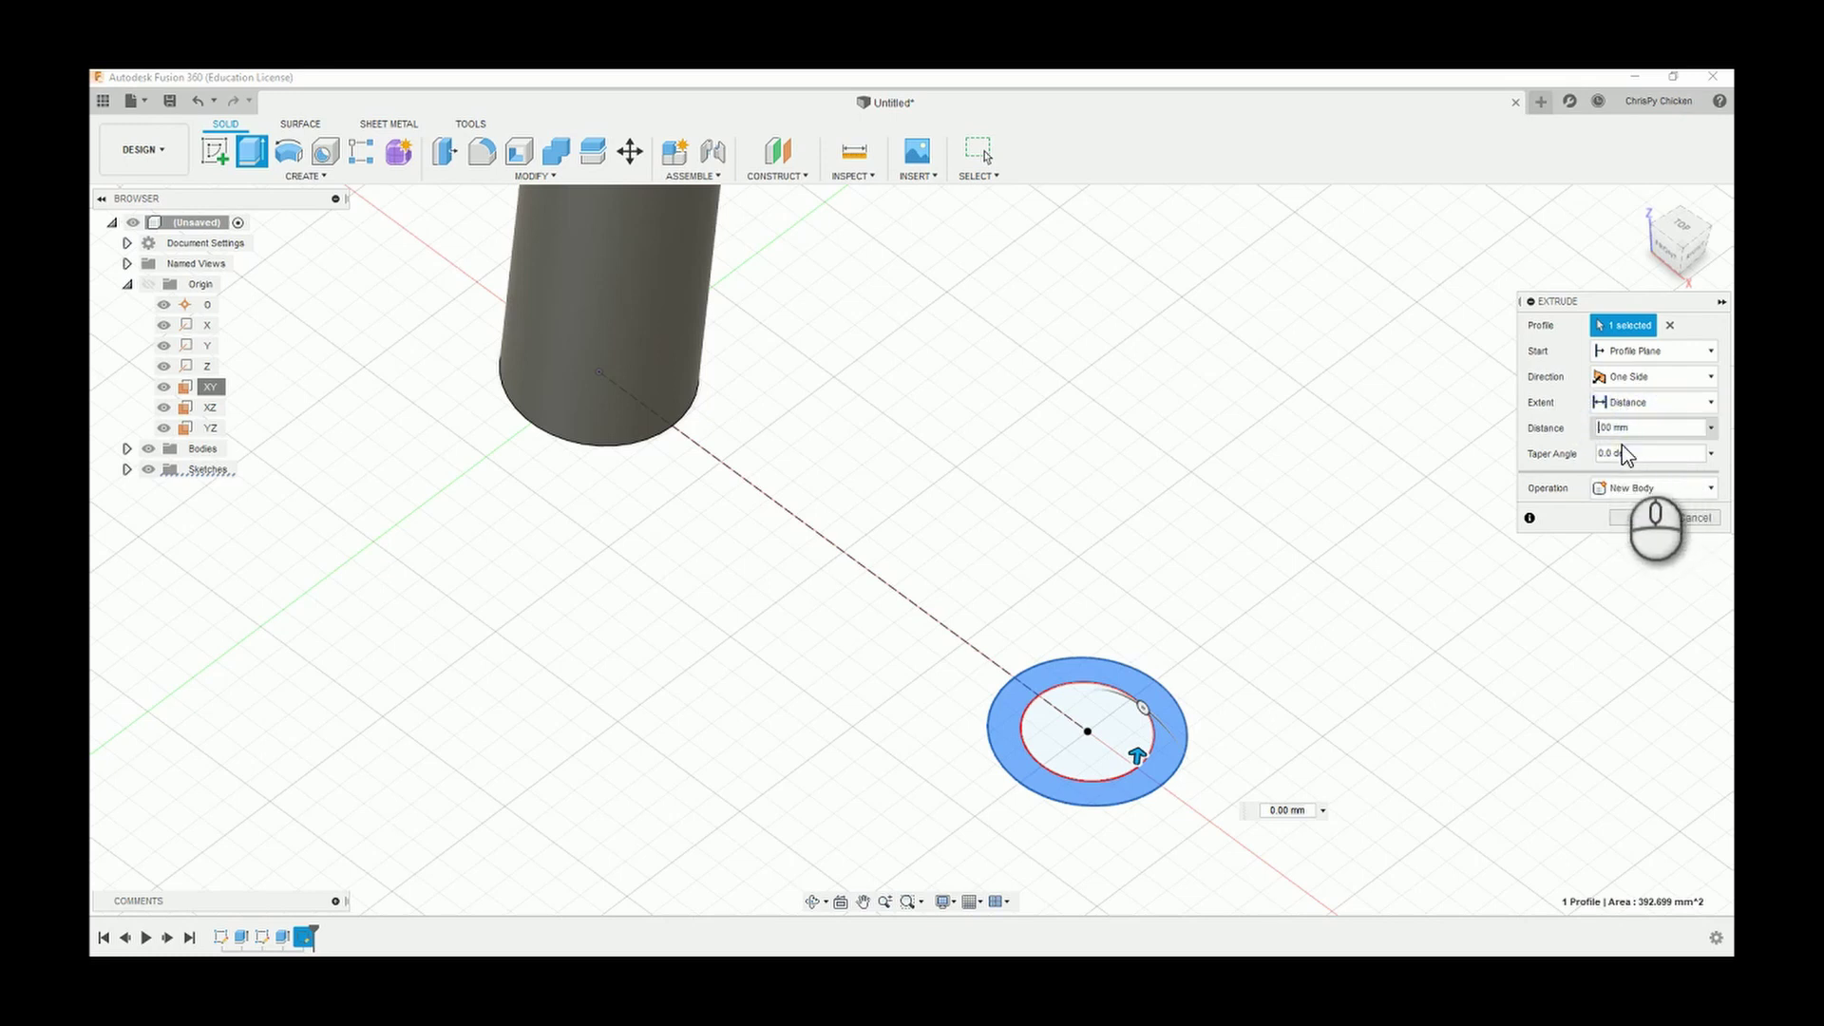
{"action": "type", "text": "10"}
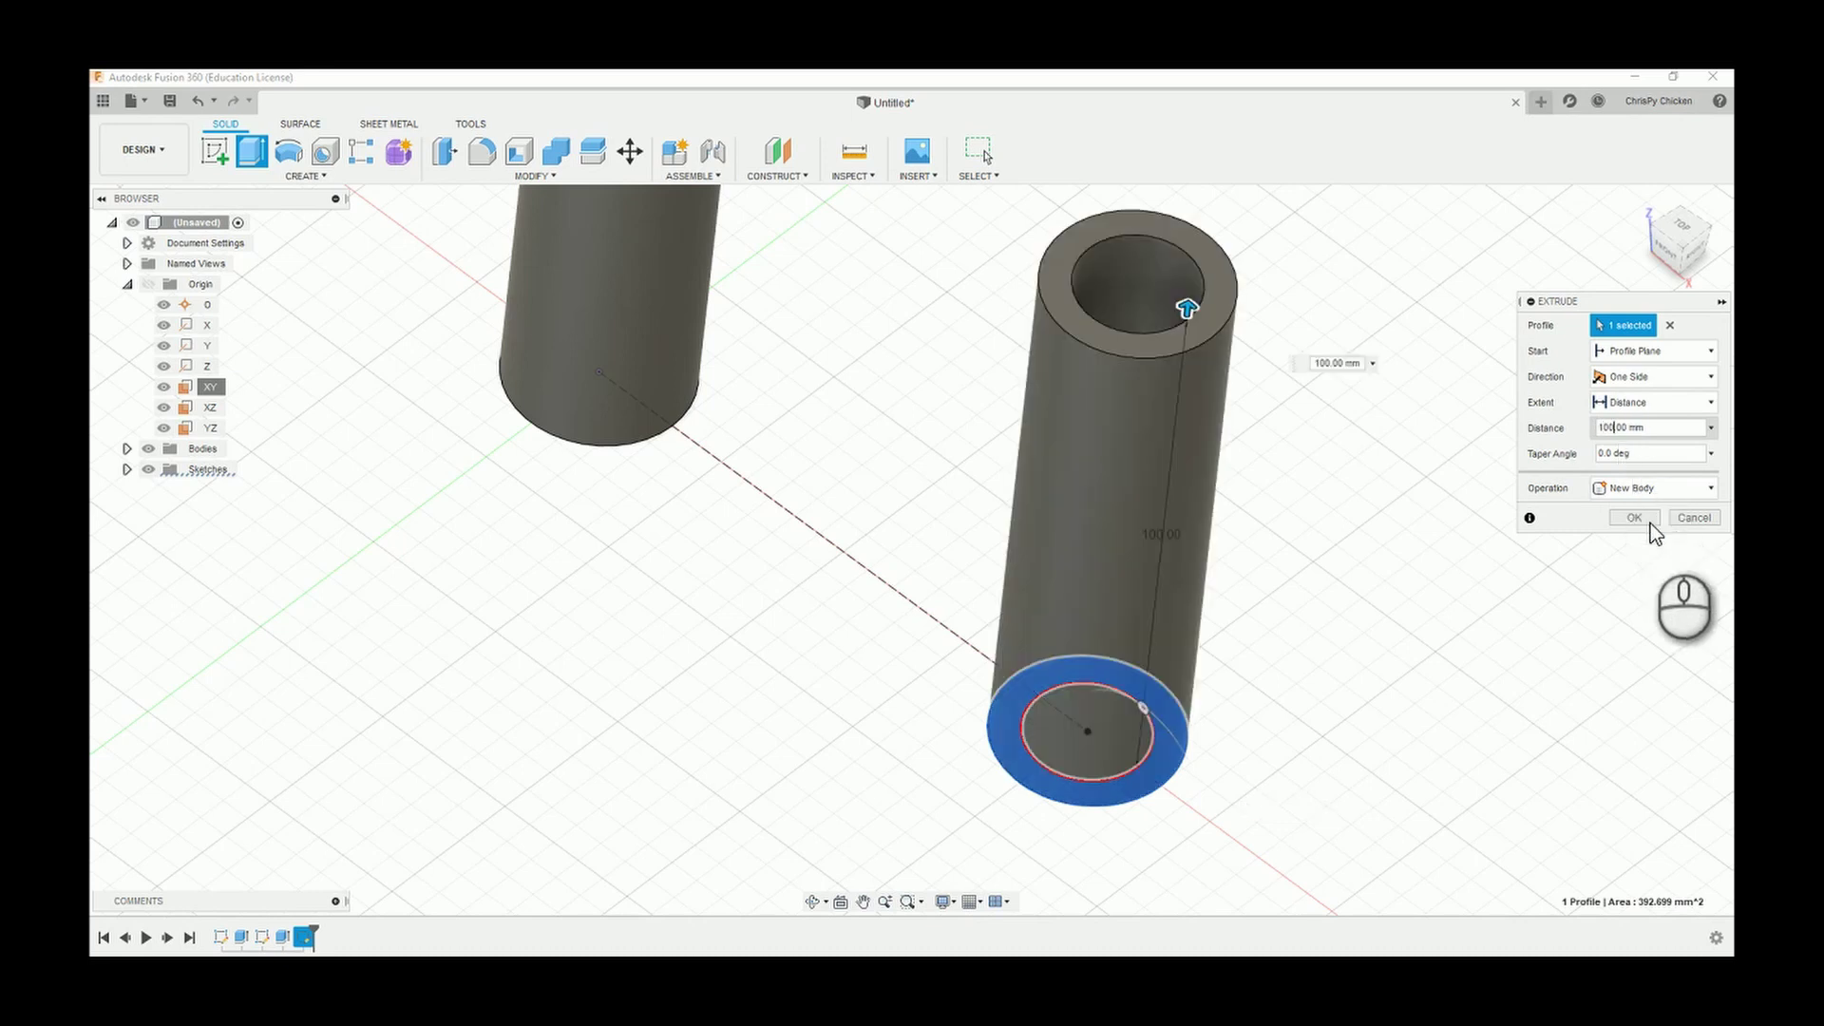
{"action": "left_click", "coordinate": [1640, 515]}
- Examine the two finished tubes from the front and from above to compare their shape, height and through holes
{"action": "scroll", "coordinate": [918, 553], "scroll_direction": "down", "scroll_amount": 3}
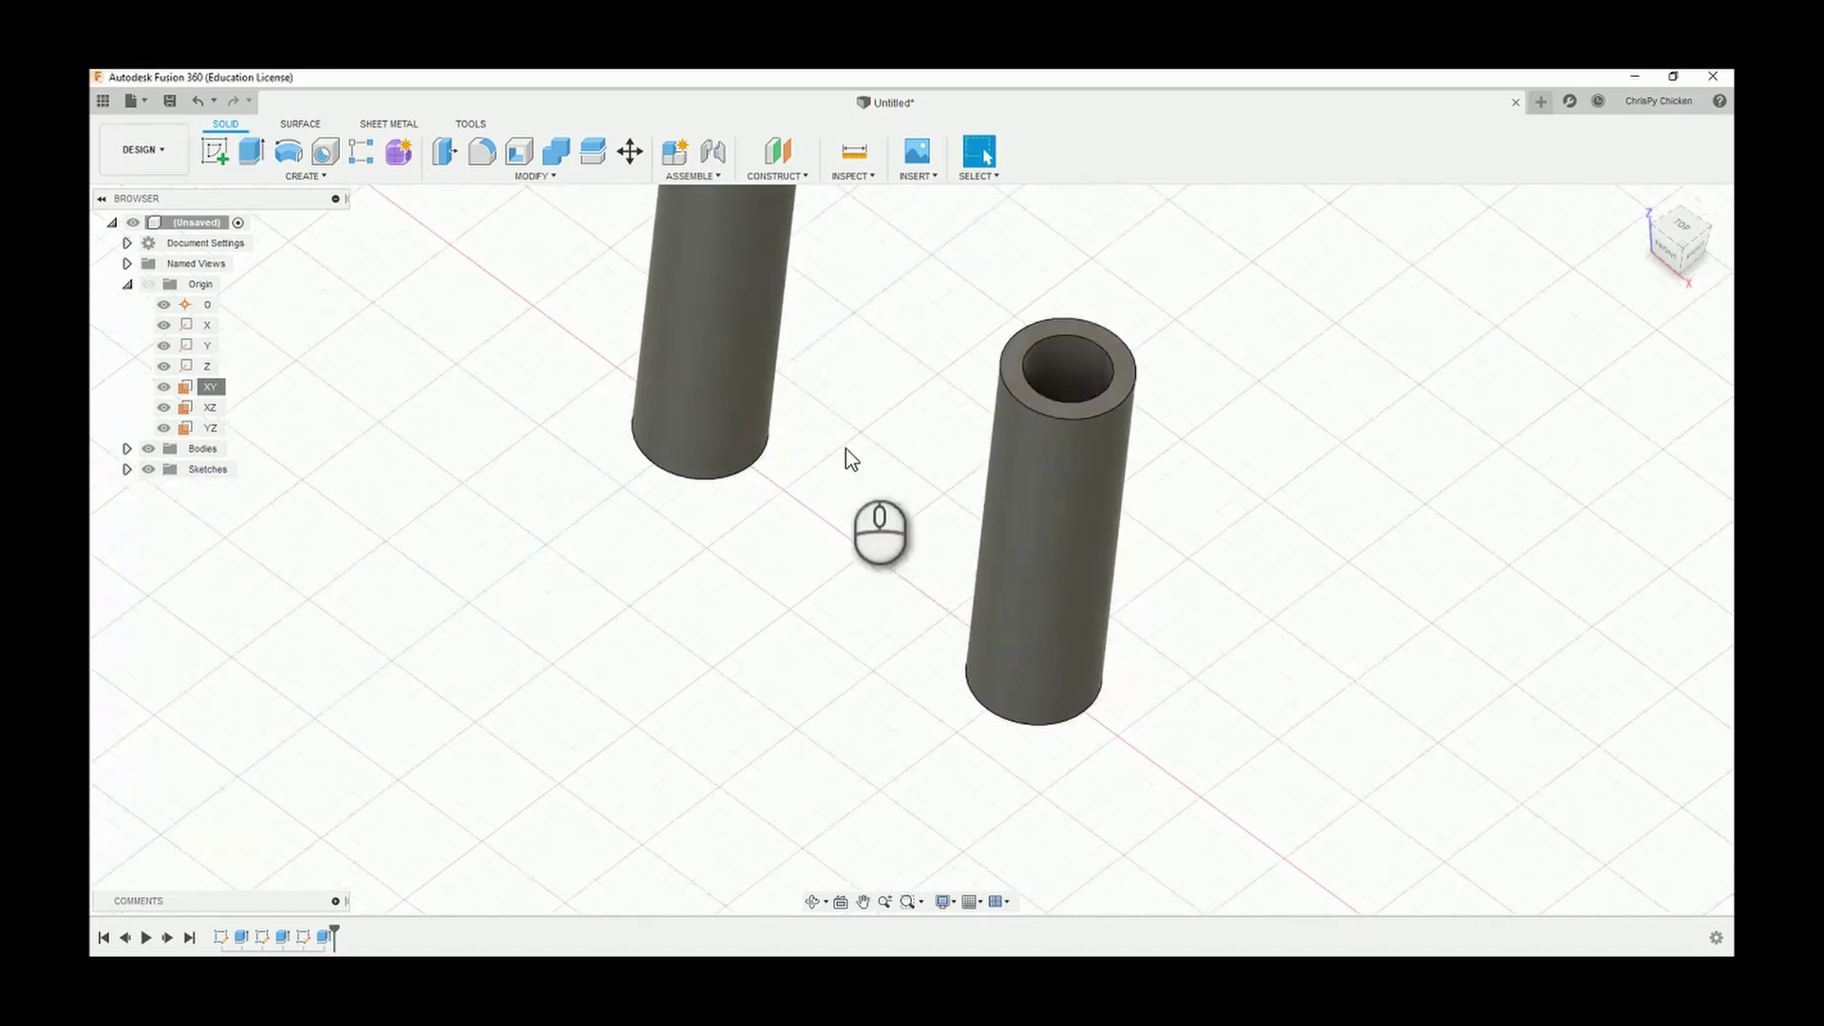
{"action": "scroll", "coordinate": [837, 452], "scroll_direction": "down", "scroll_amount": 3}
{"action": "scroll", "coordinate": [708, 317], "scroll_direction": "down", "scroll_amount": 1}
{"action": "scroll", "coordinate": [693, 266], "scroll_direction": "up", "scroll_amount": 1}
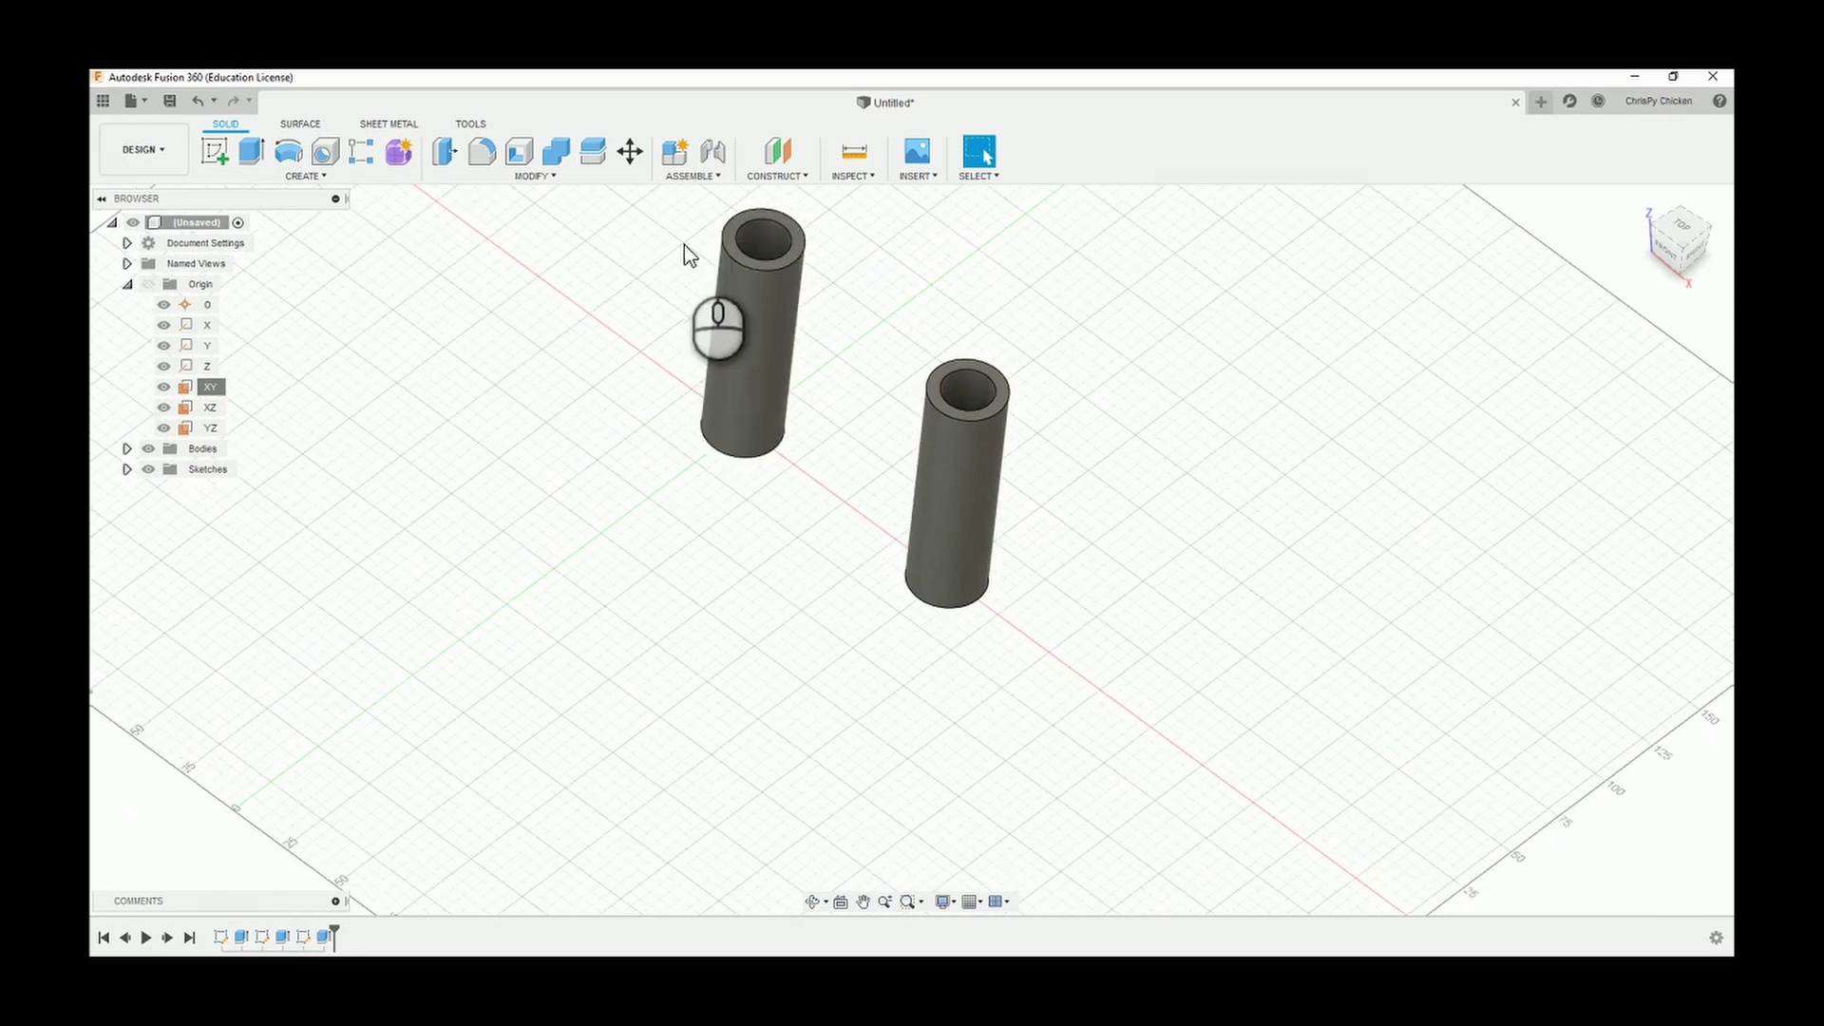
{"action": "scroll", "coordinate": [688, 252], "scroll_direction": "up", "scroll_amount": 2}
{"action": "scroll", "coordinate": [687, 249], "scroll_direction": "up", "scroll_amount": 1}
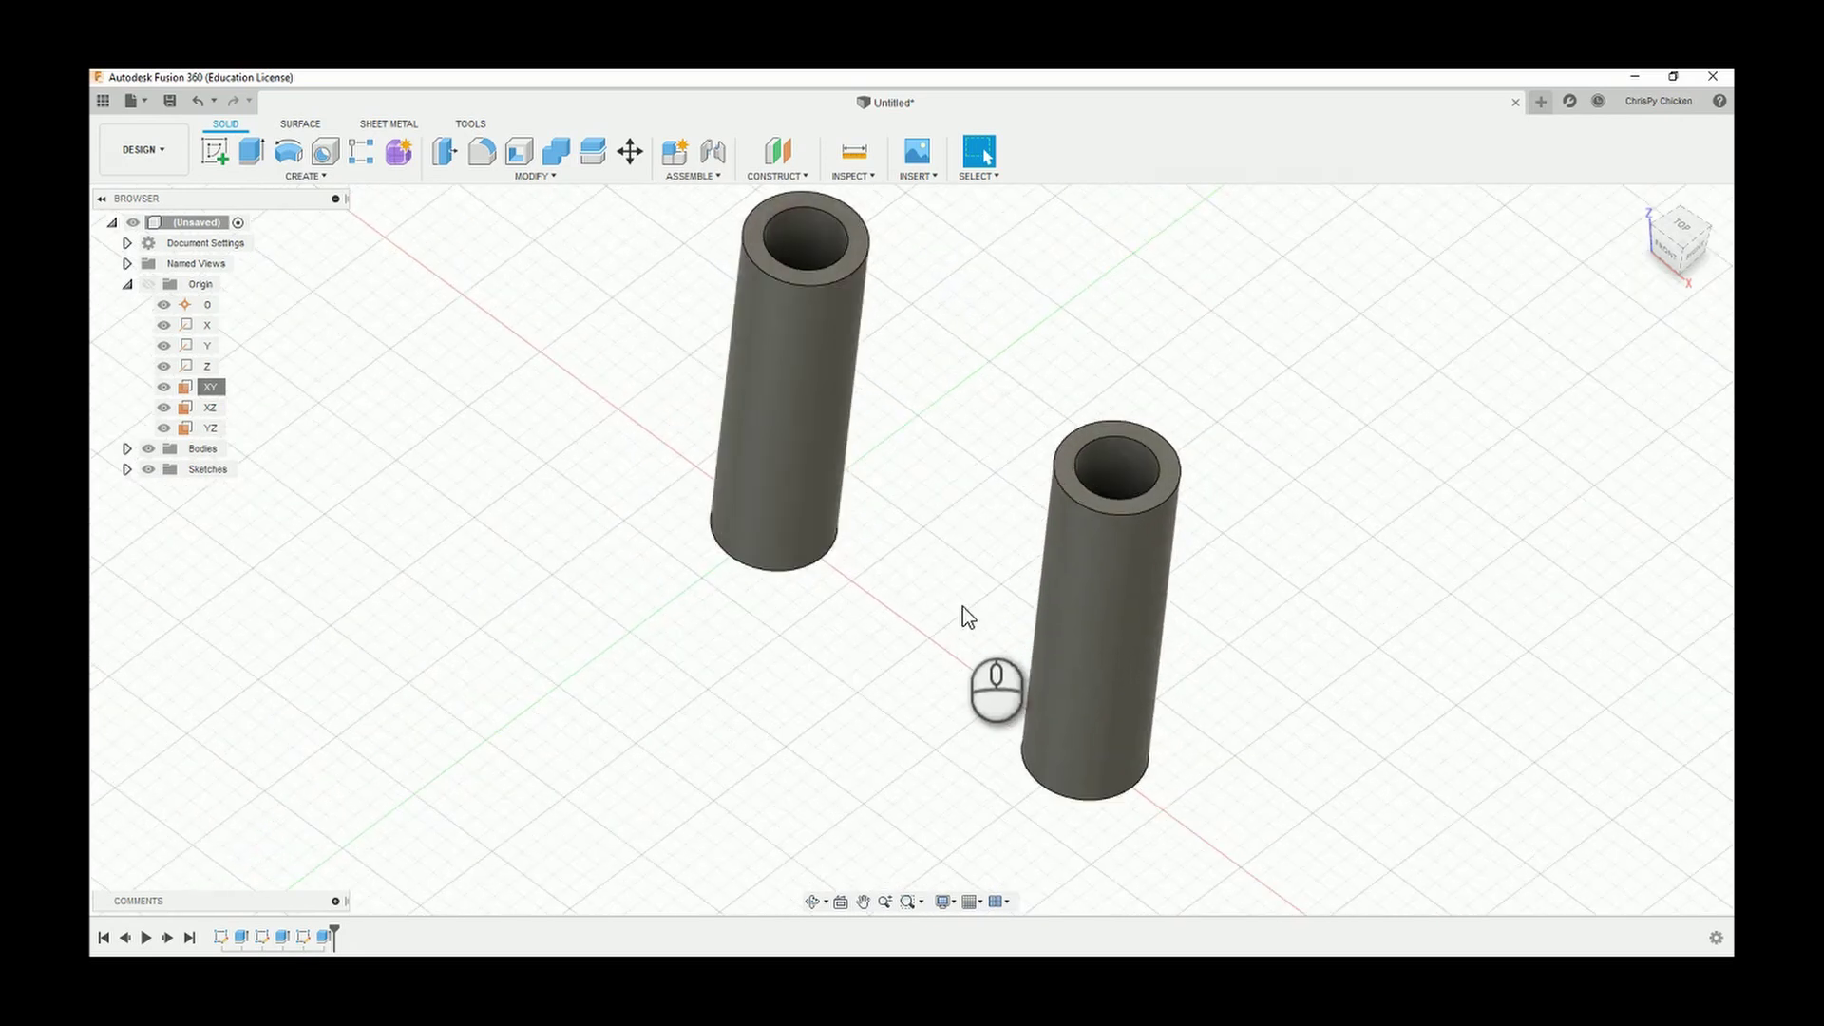
{"action": "left_click", "coordinate": [814, 902]}
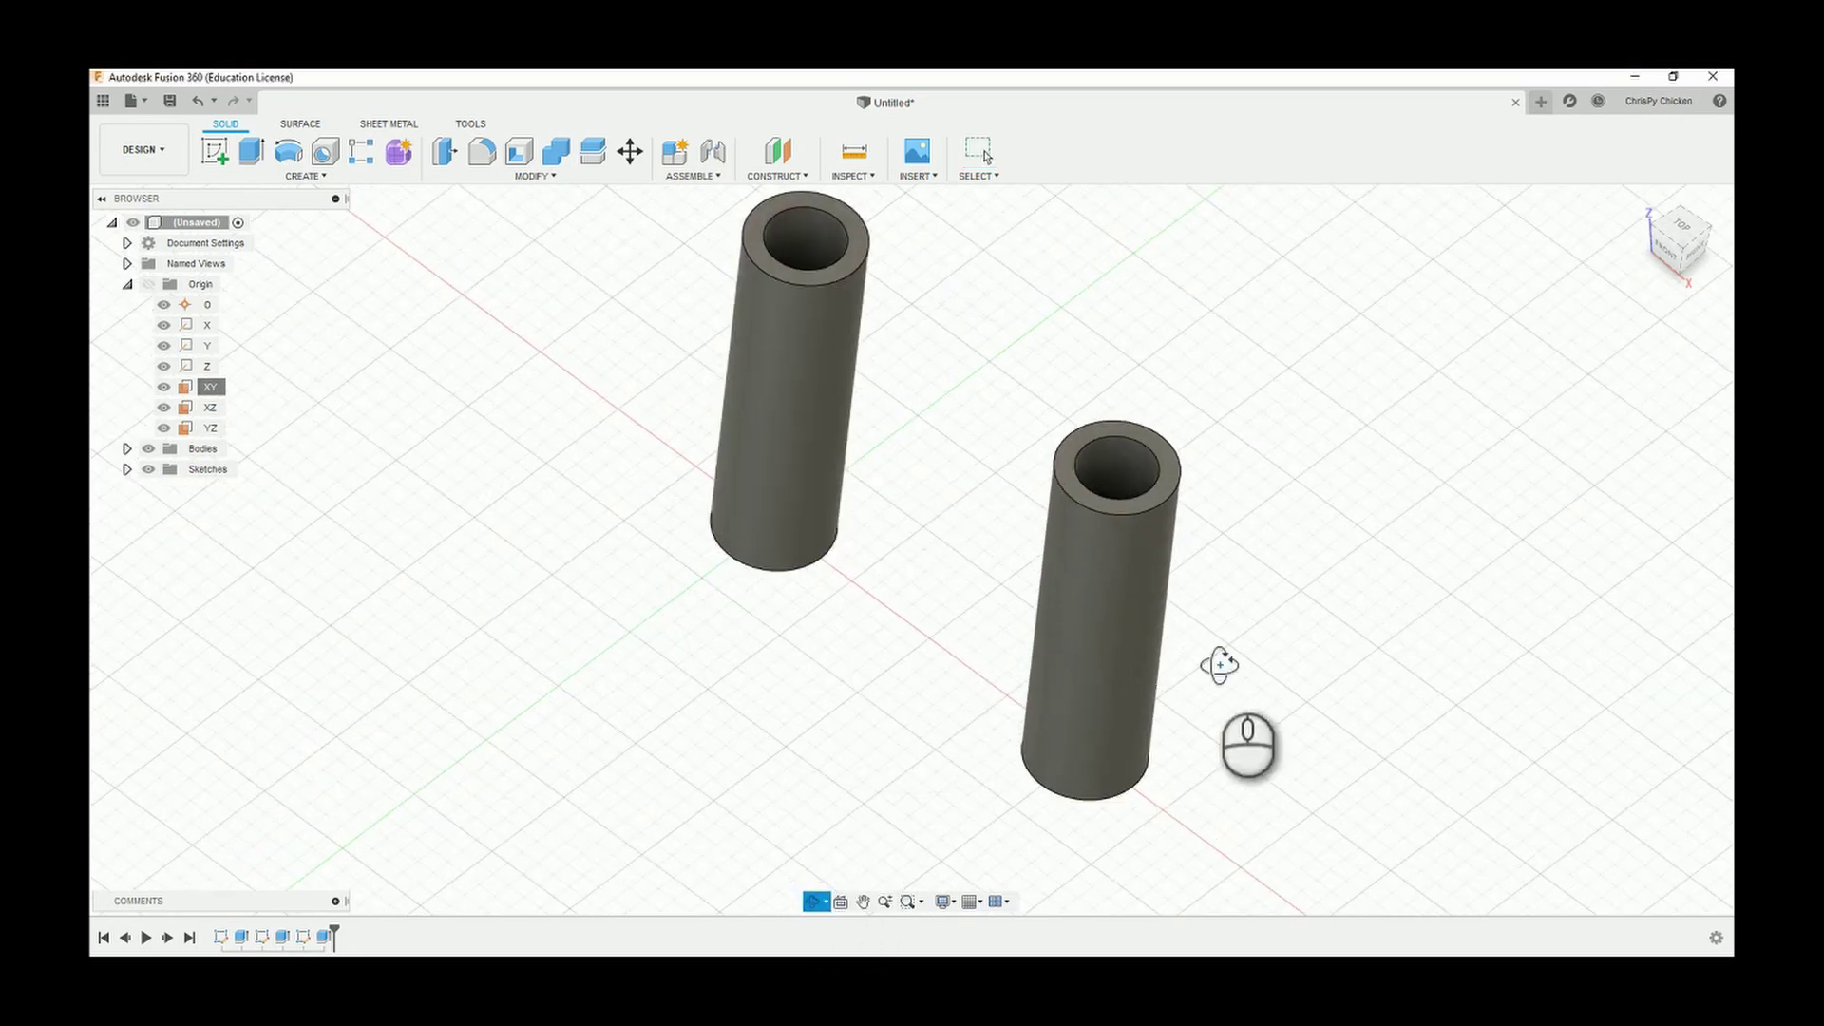
{"action": "left_click_drag", "start_coordinate": [1320, 646], "coordinate": [1419, 630]}
{"action": "scroll", "coordinate": [1432, 644], "scroll_direction": "down", "scroll_amount": 3}
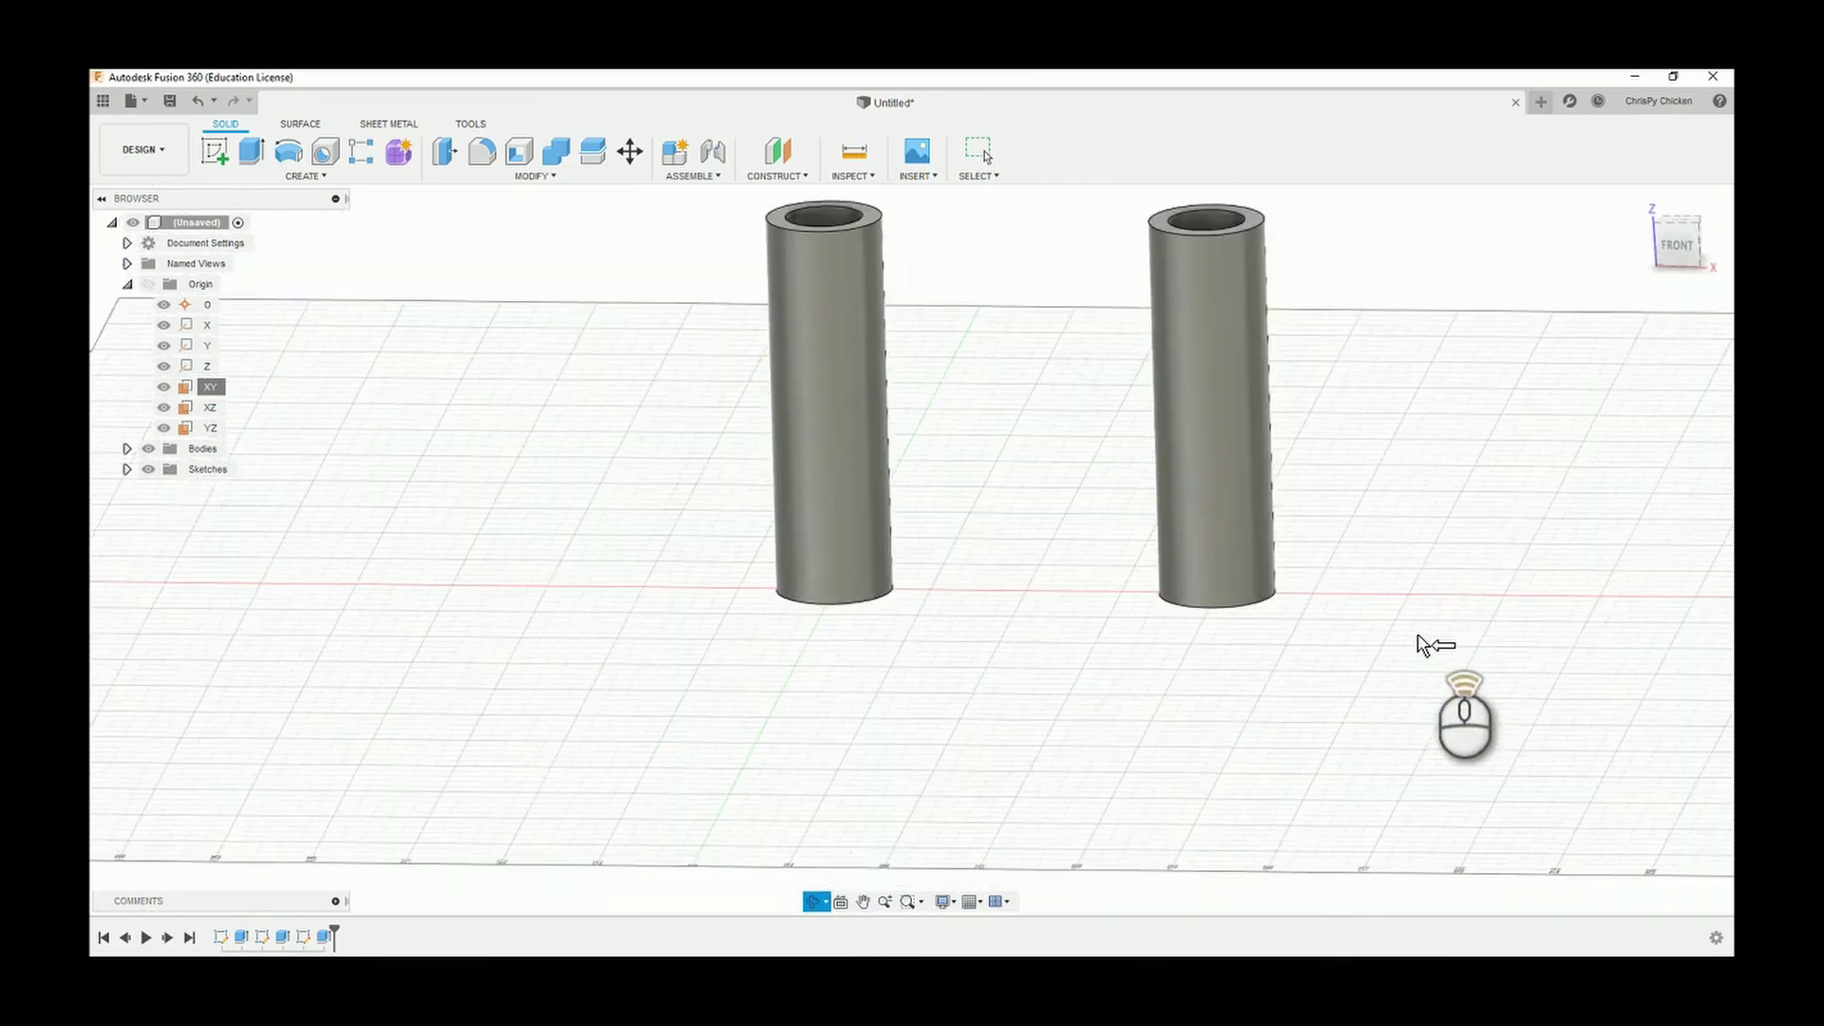
{"action": "scroll", "coordinate": [1012, 352], "scroll_direction": "down", "scroll_amount": 3}
{"action": "scroll", "coordinate": [1131, 313], "scroll_direction": "up", "scroll_amount": 5}
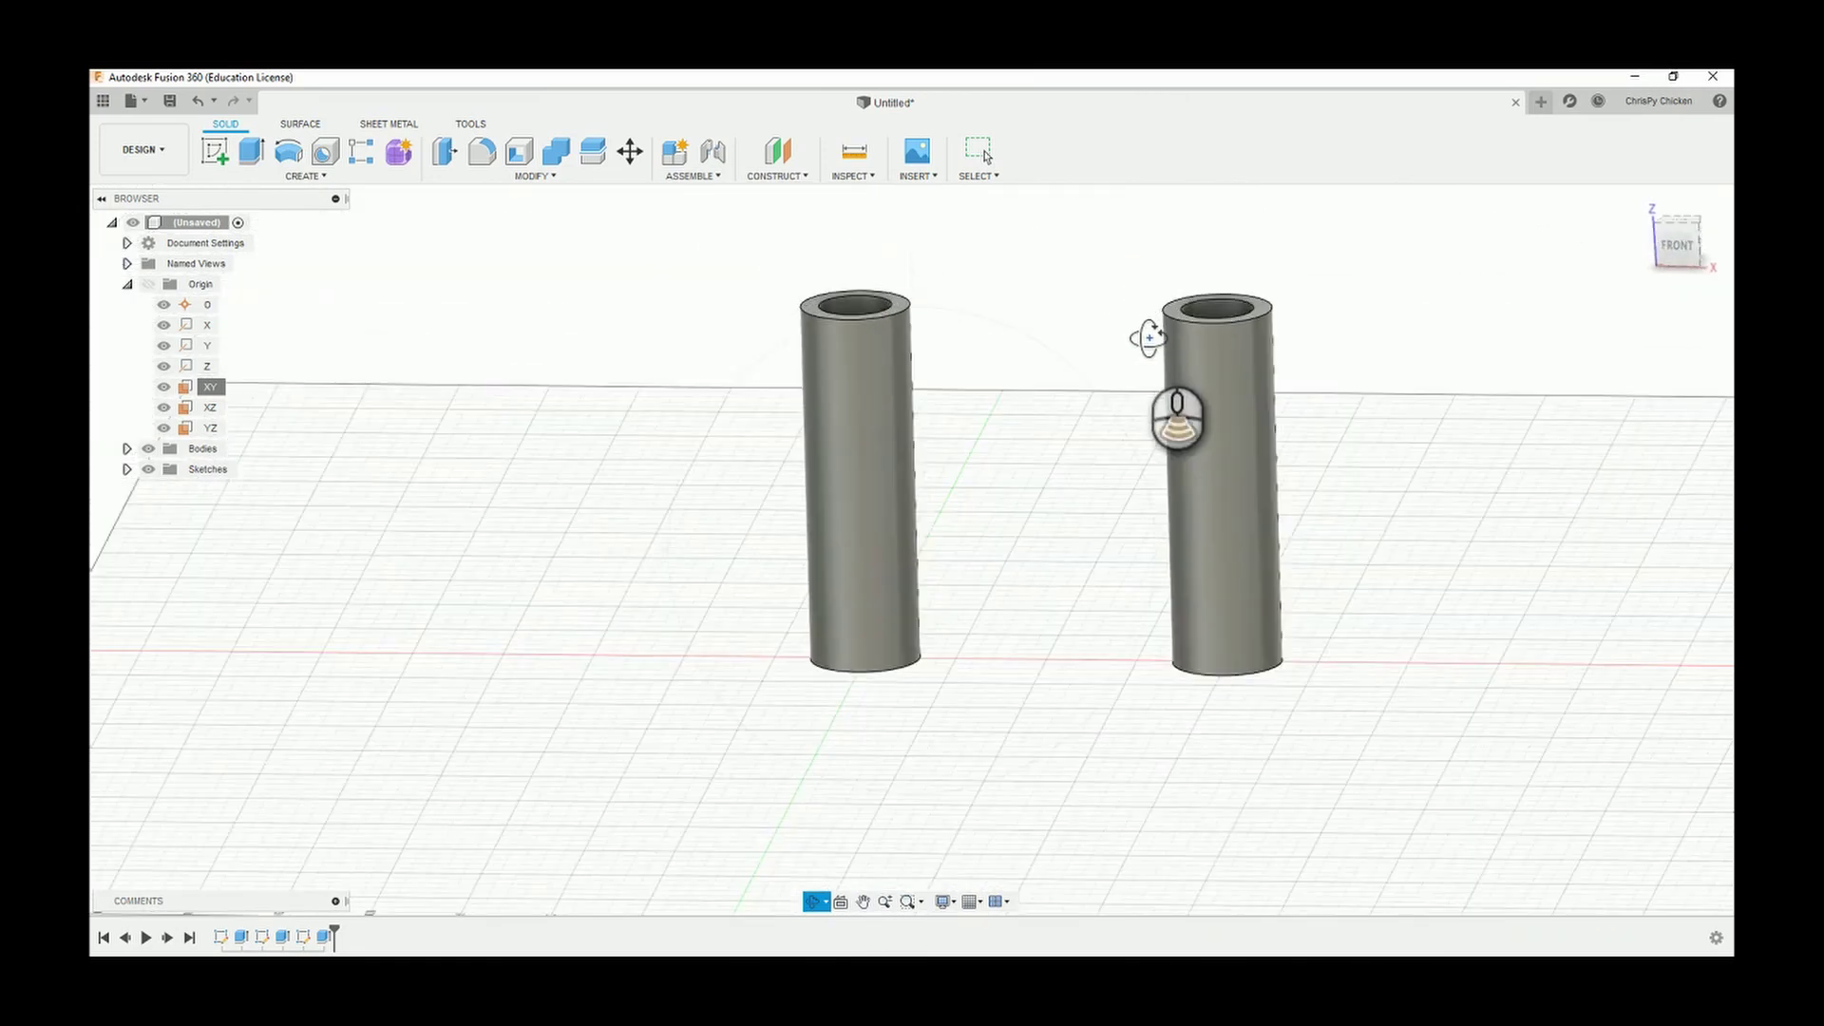
{"action": "left_click", "coordinate": [1344, 579]}
{"action": "key", "text": "Escape"}
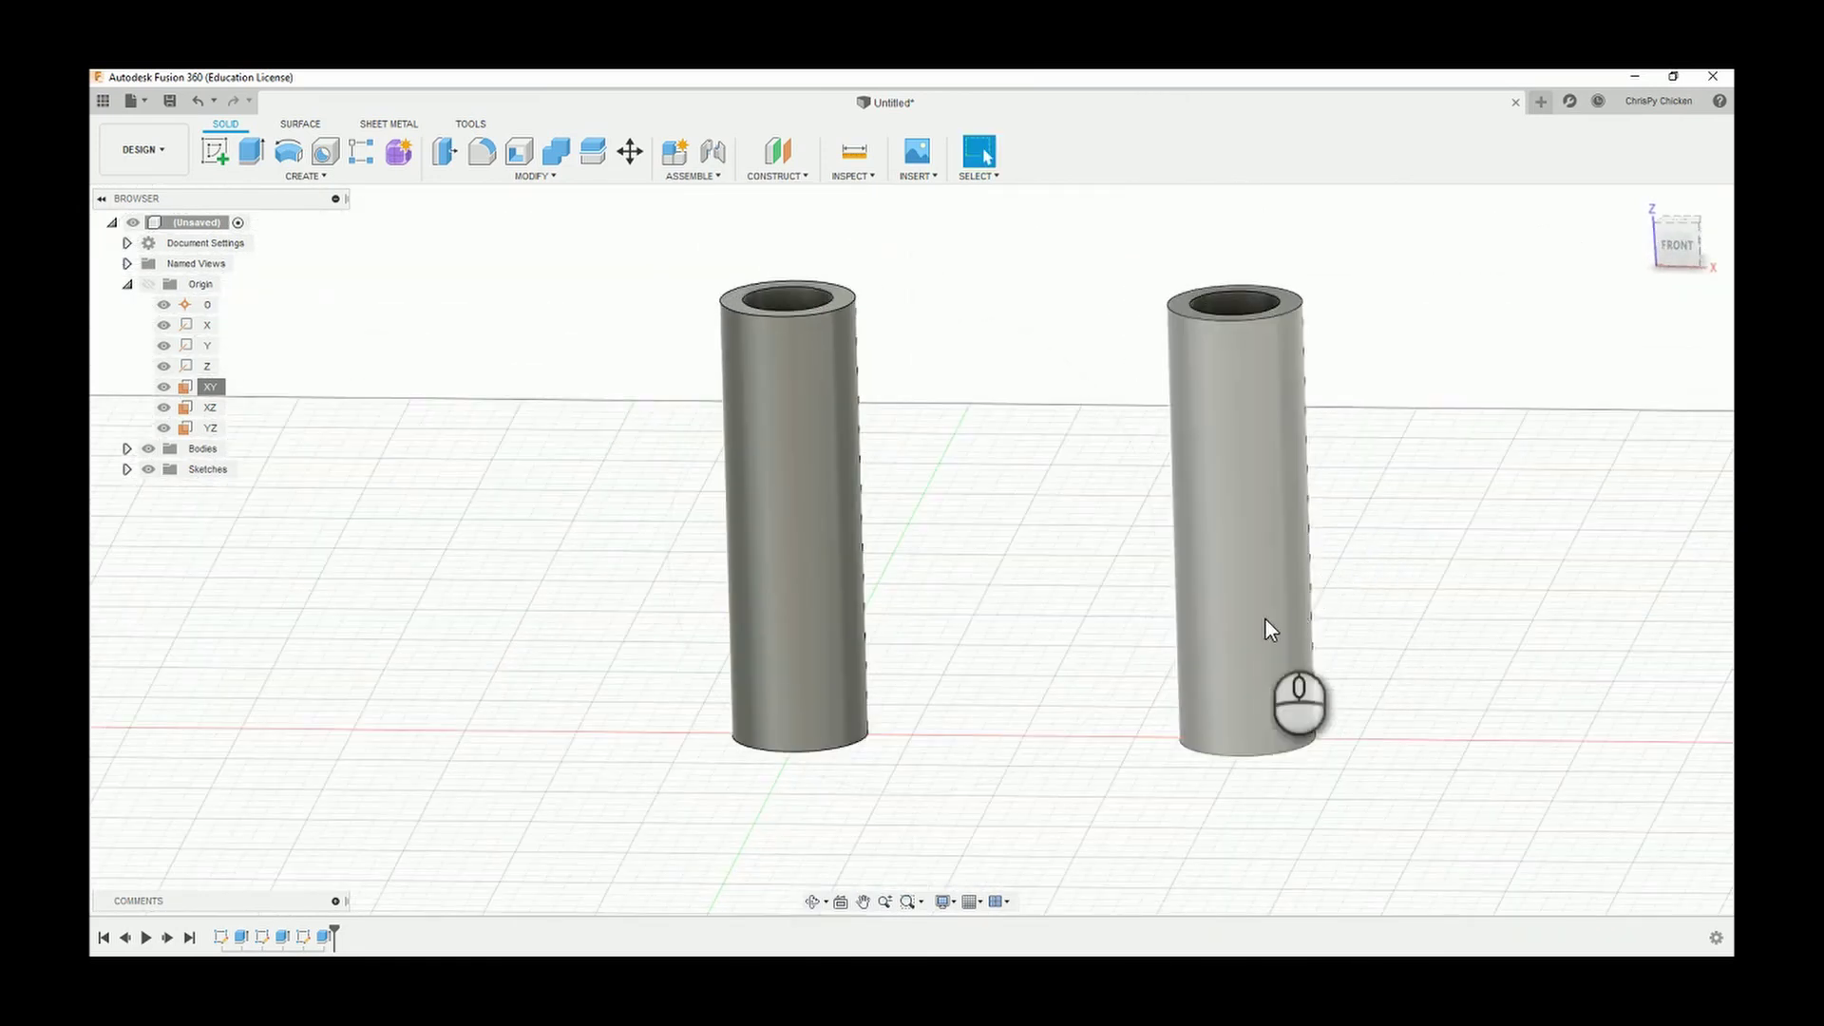
{"action": "left_click", "coordinate": [815, 901]}
{"action": "left_click_drag", "start_coordinate": [1017, 693], "coordinate": [672, 630]}
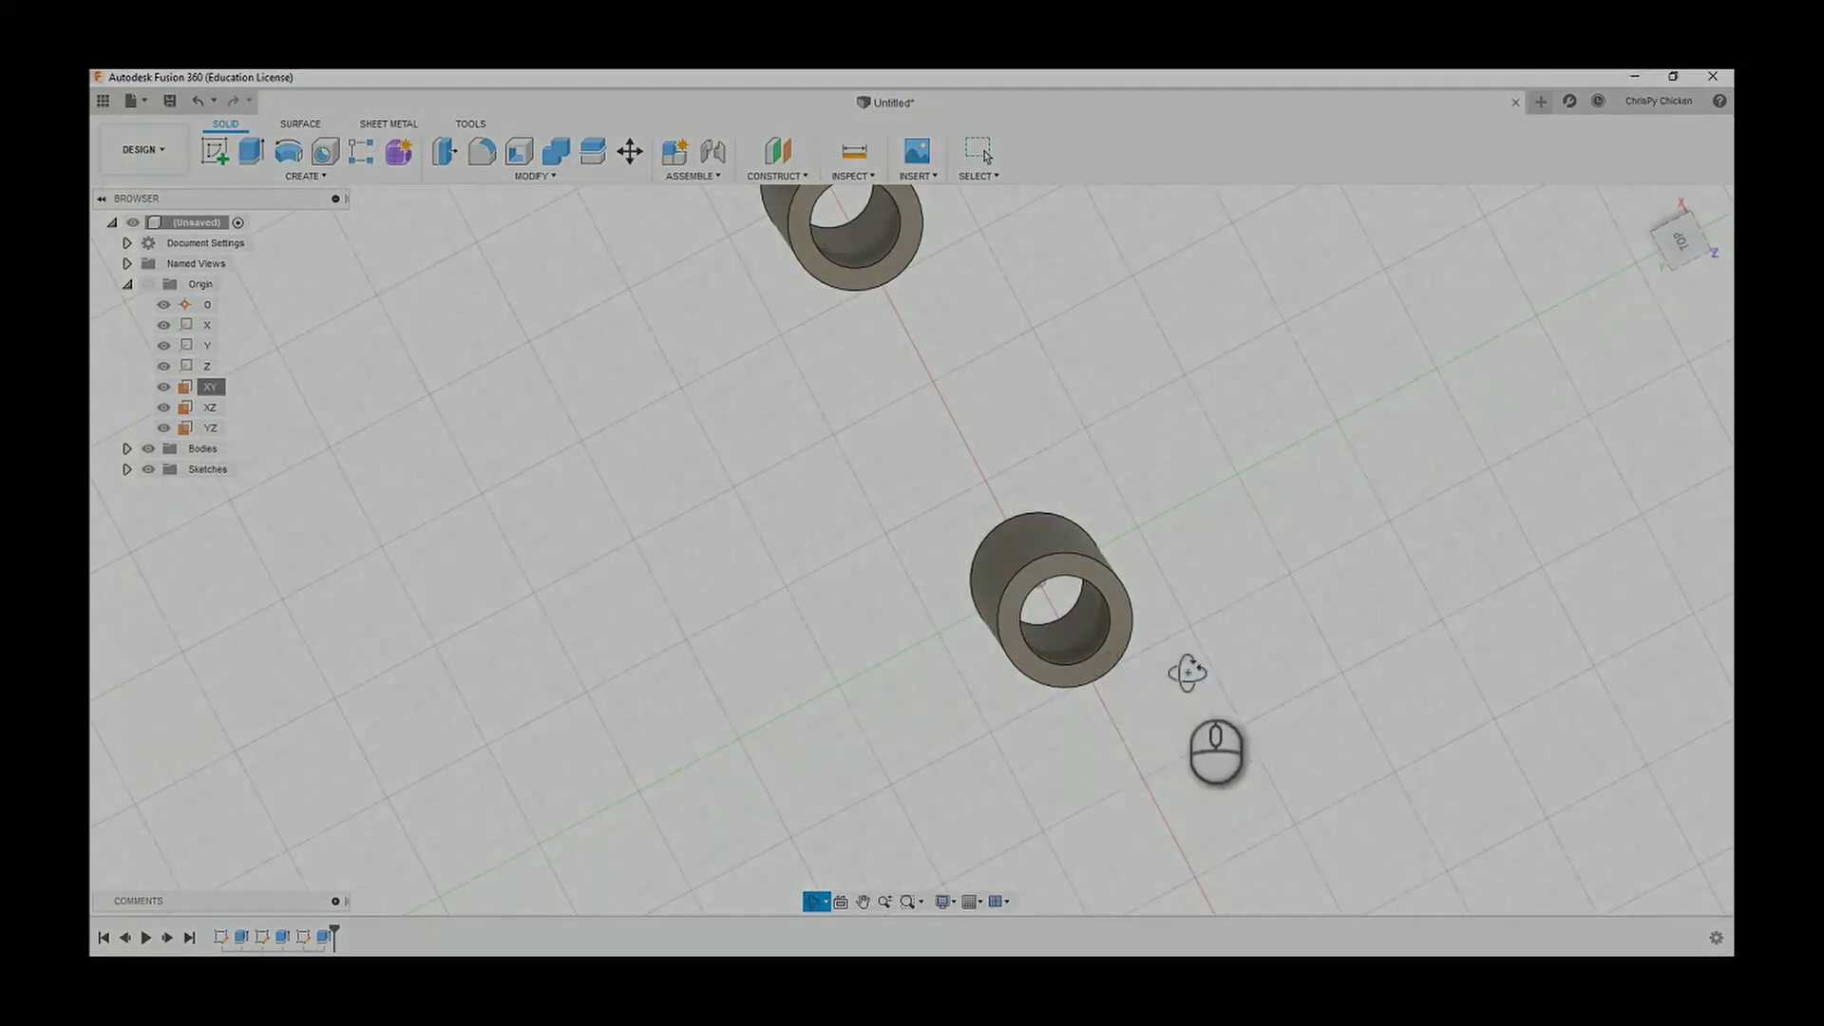
{"action": "scroll", "coordinate": [1194, 658], "scroll_direction": "down", "scroll_amount": 1}
{"action": "scroll", "coordinate": [1127, 411], "scroll_direction": "up", "scroll_amount": 2}
{"action": "scroll", "coordinate": [1234, 504], "scroll_direction": "down", "scroll_amount": 3}
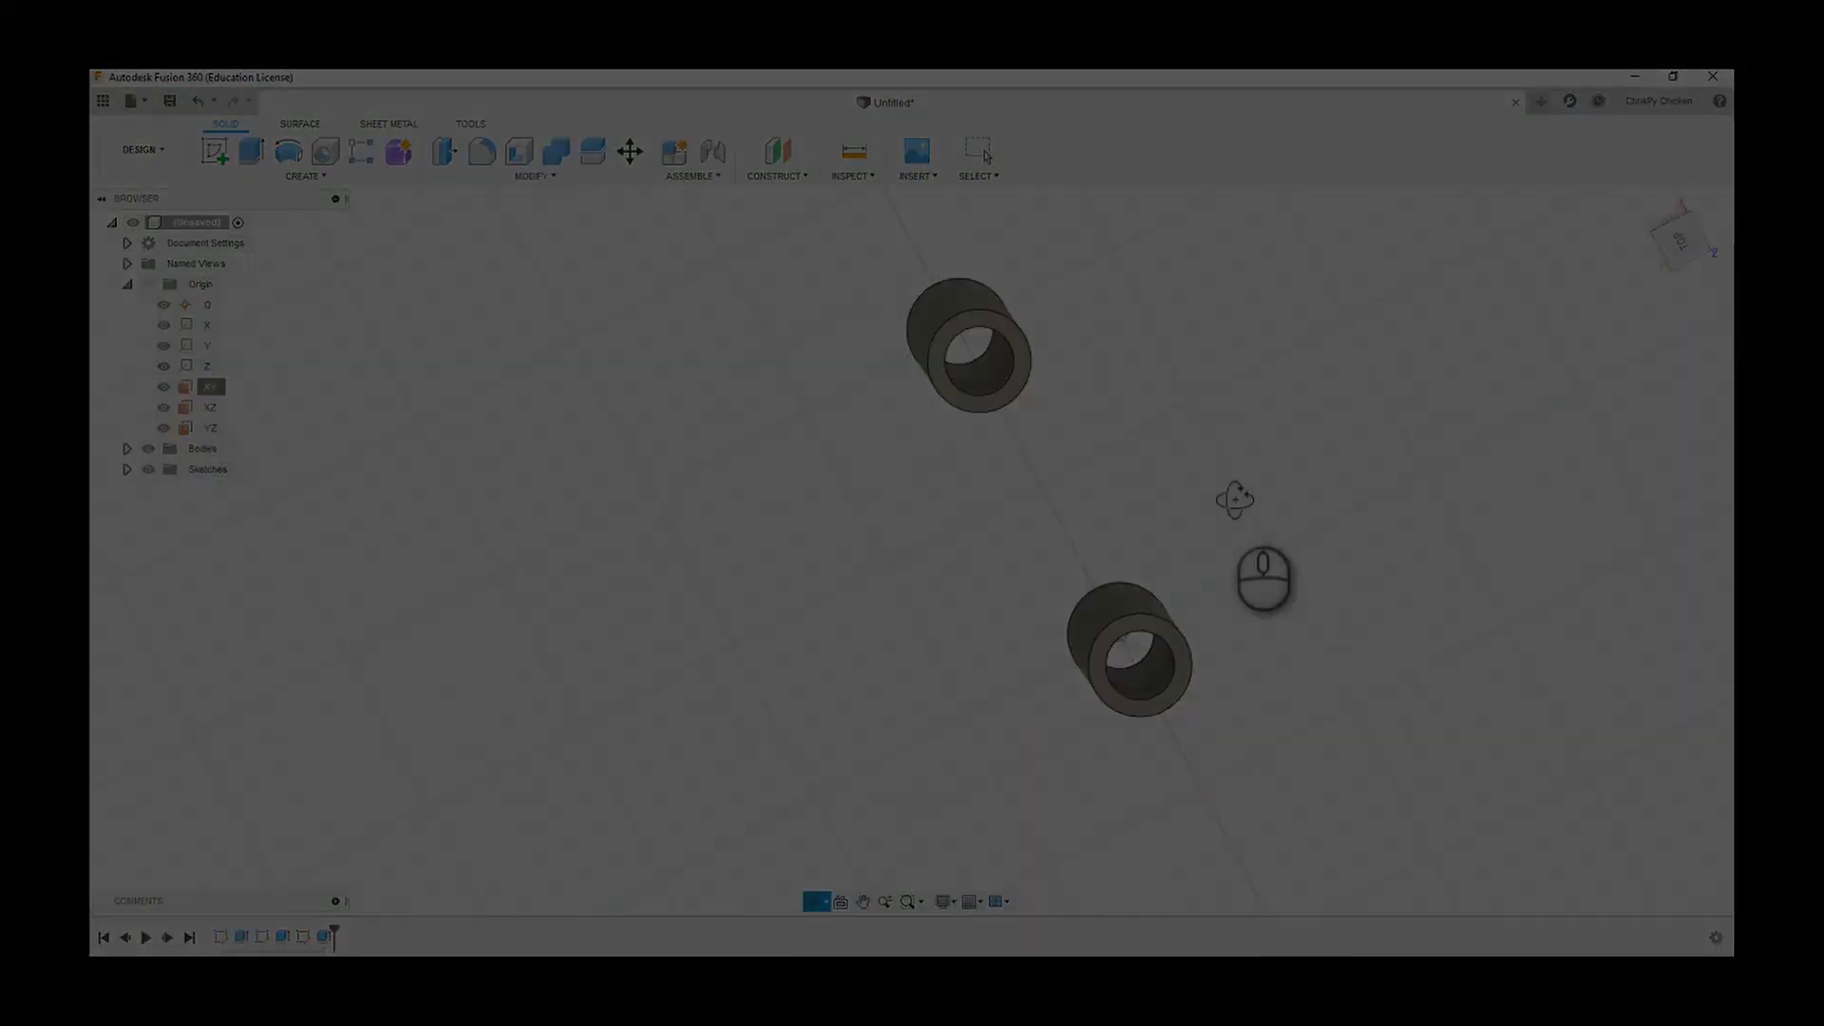
{"action": "scroll", "coordinate": [1200, 458], "scroll_direction": "up", "scroll_amount": 2}
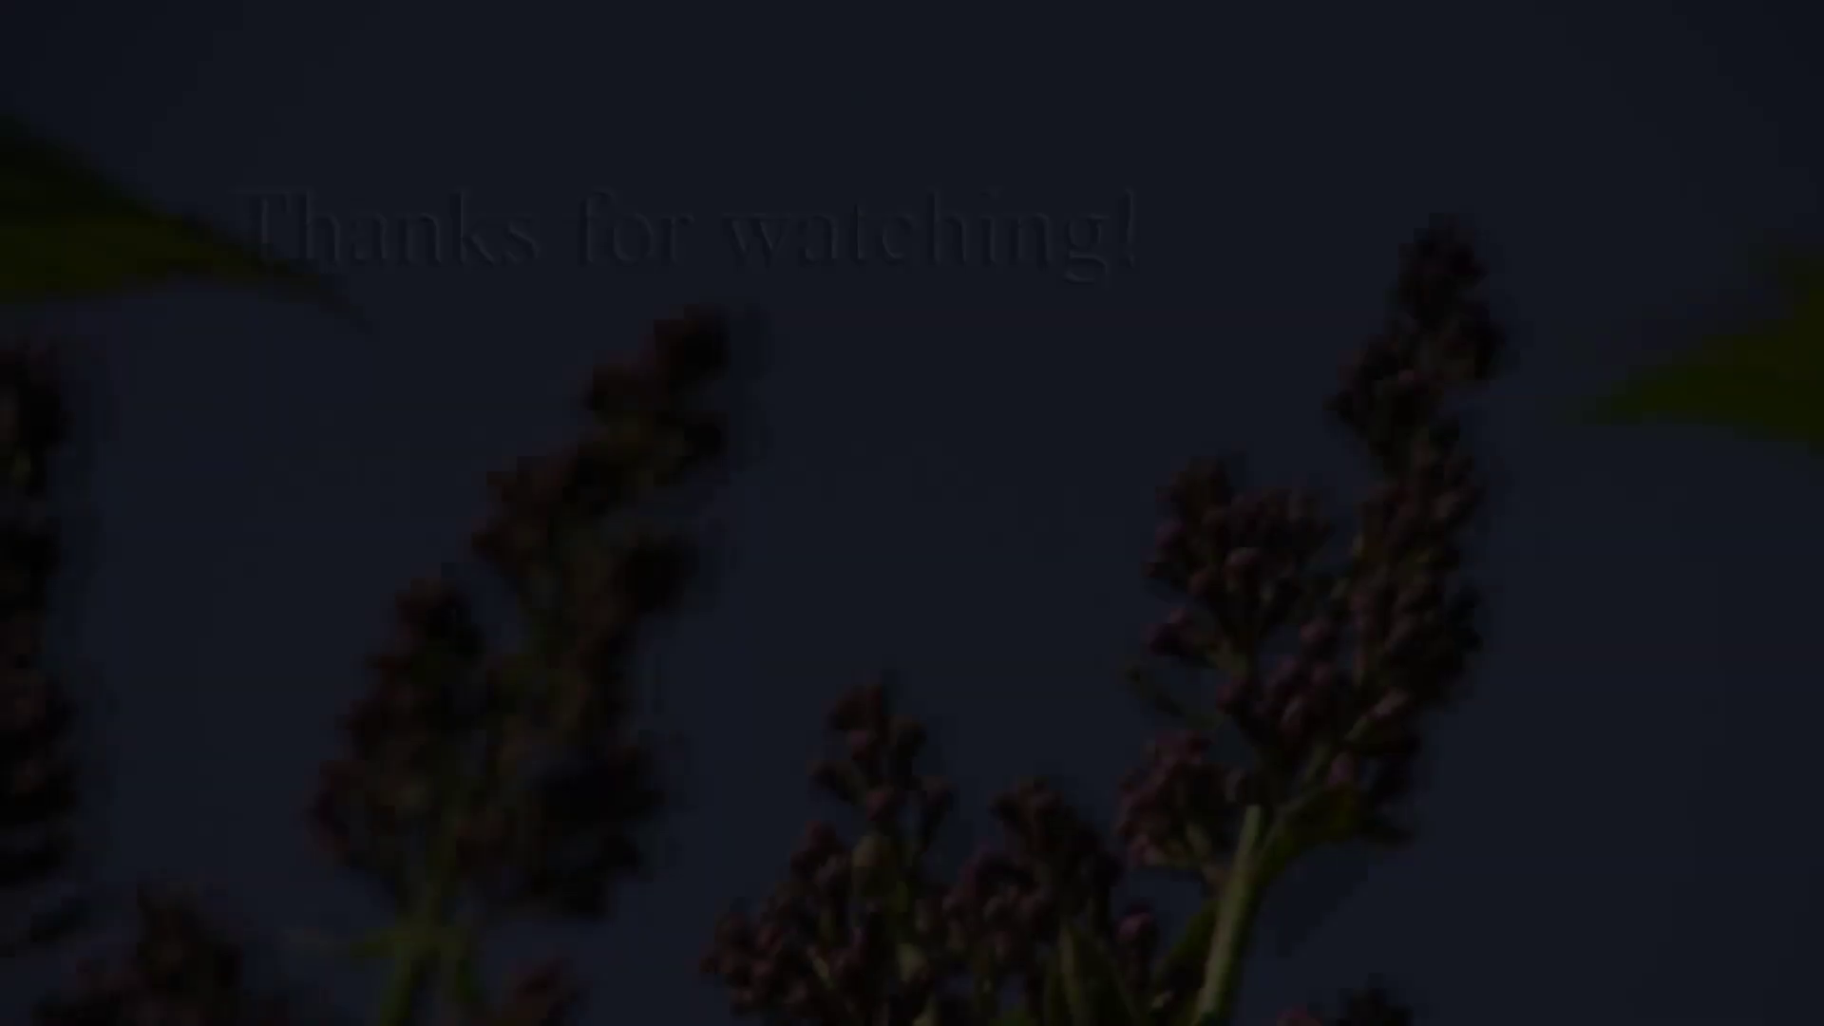